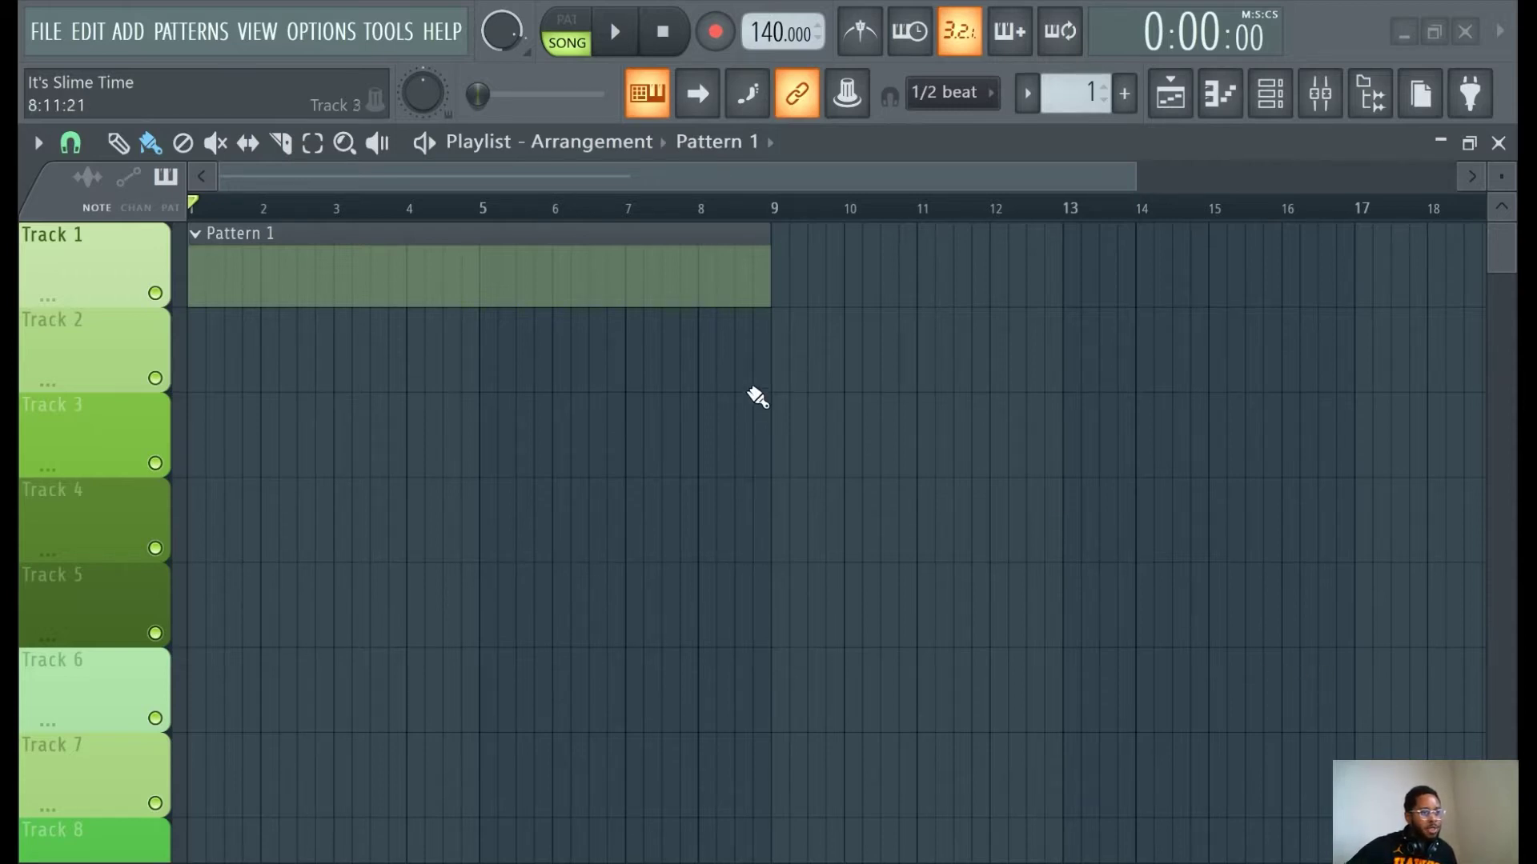
Trim the Pattern 1 clip on Track 1 down to two bars, ending at bar 3.
left_click_drag(758, 276, 330, 272)
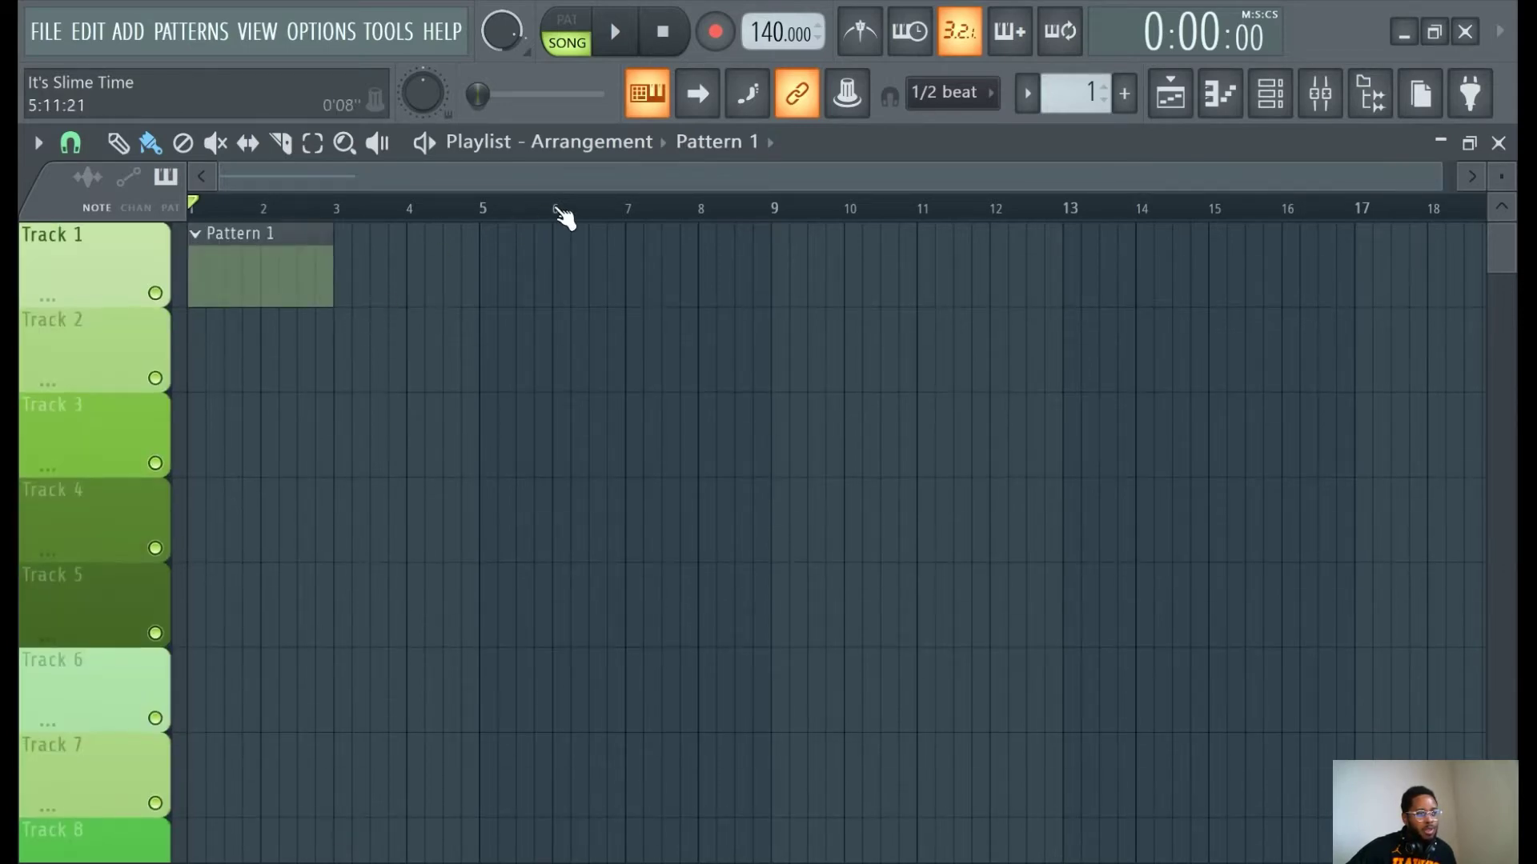
Turn on the metronome, play the two-bar Pattern 1 loop, then pause it.
left_click(863, 40)
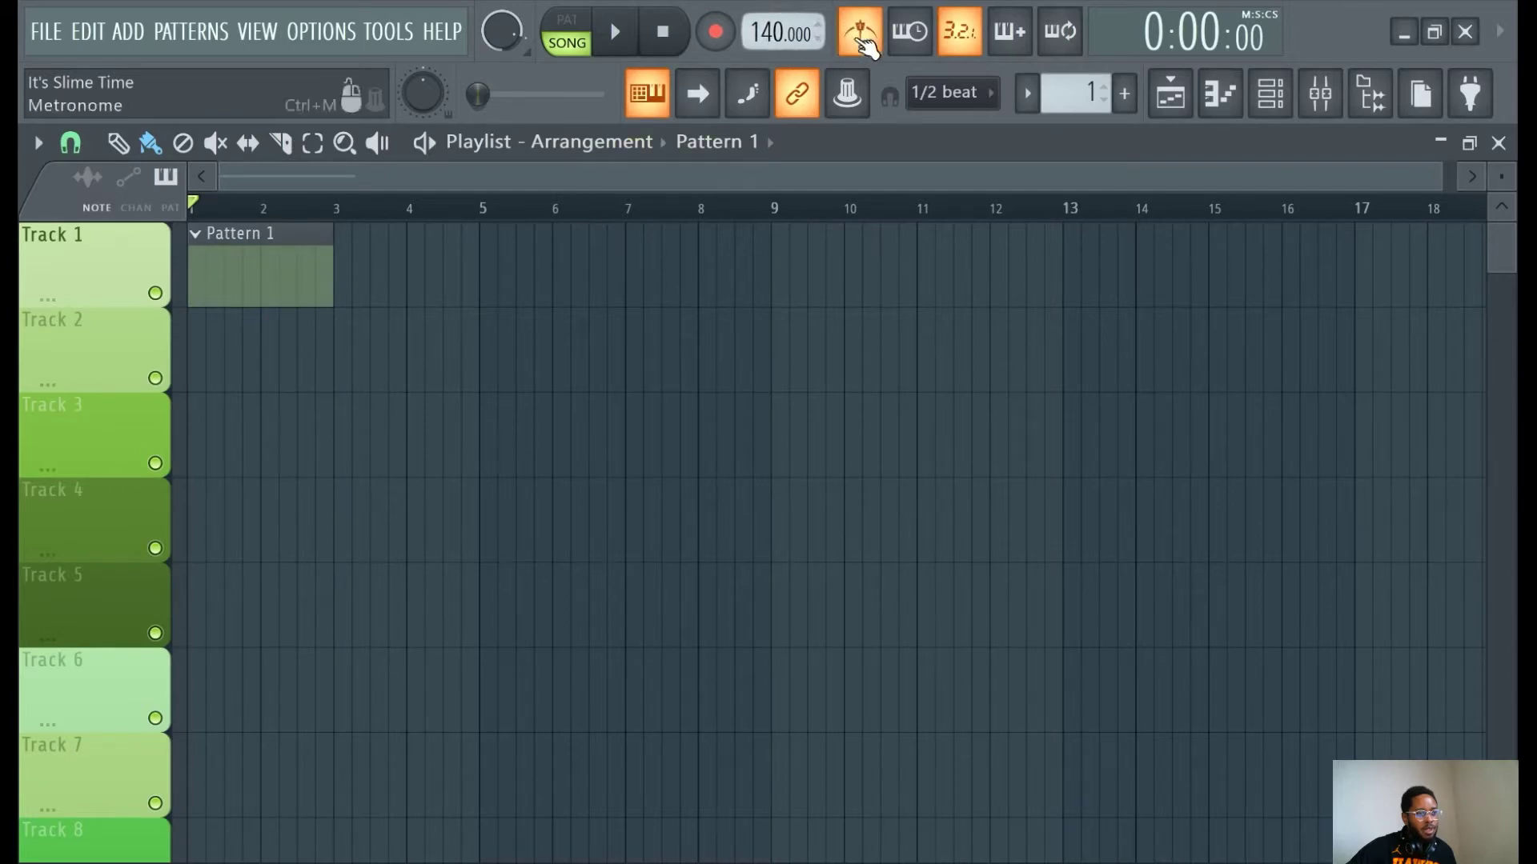
left_click(622, 46)
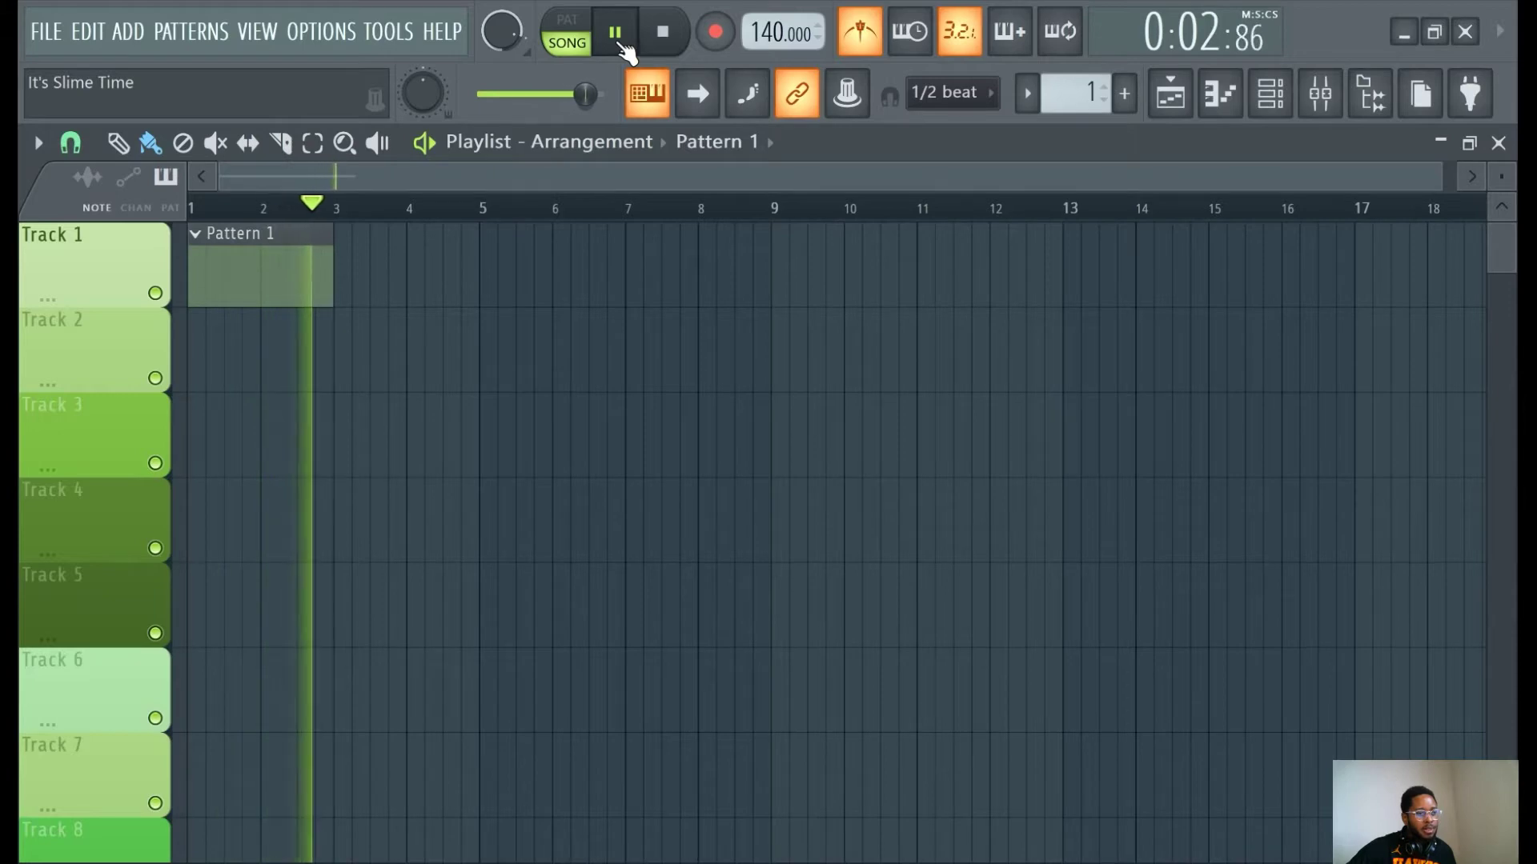
left_click(622, 46)
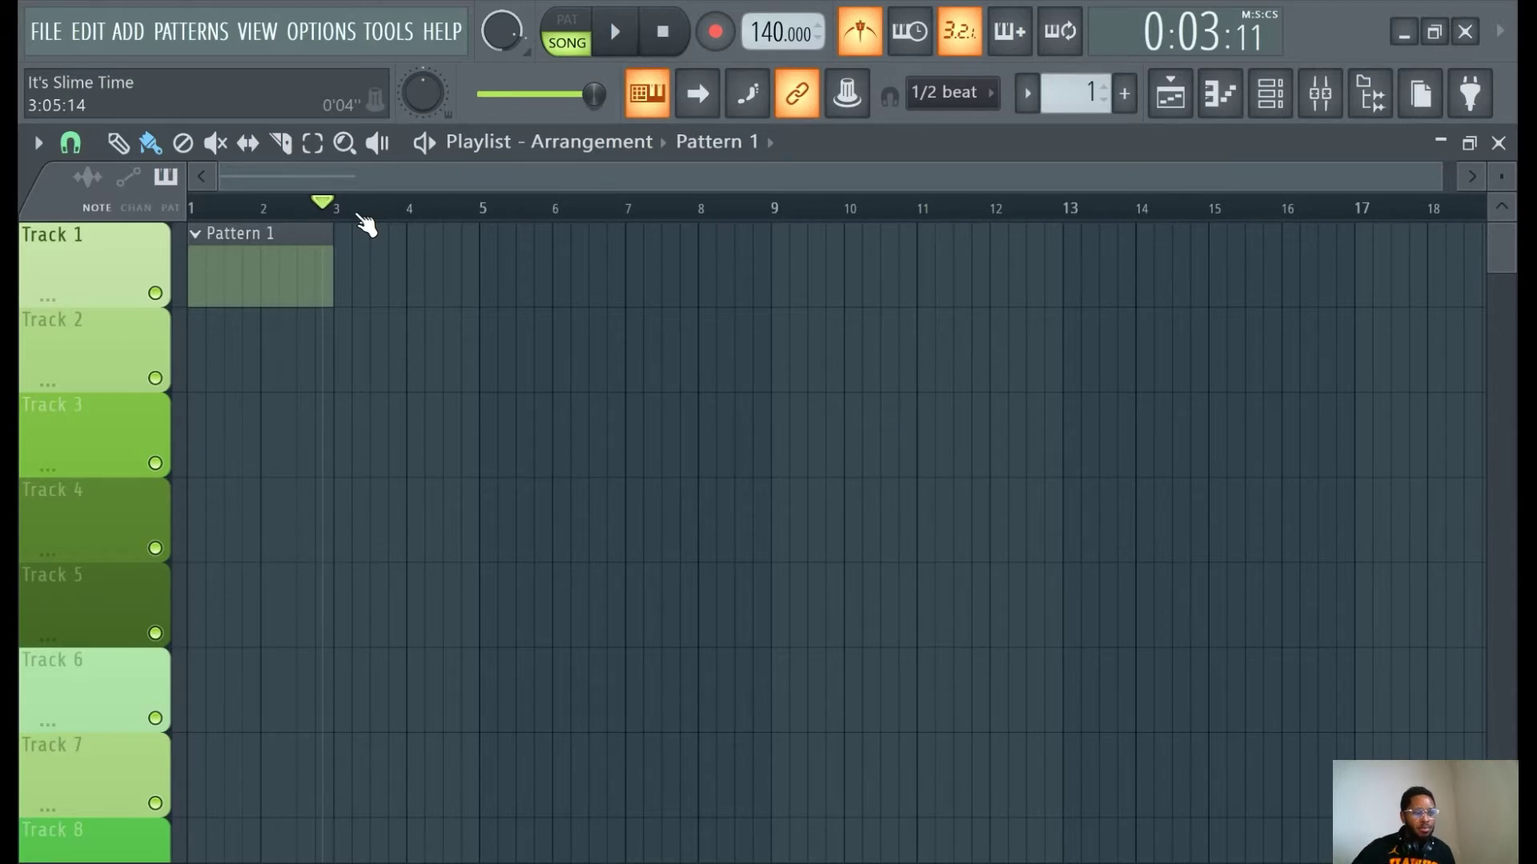
Extend the Pattern 1 clip to end at bar 9, deleting the stray duplicate clip at bar 5.
left_click_drag(329, 229, 476, 251)
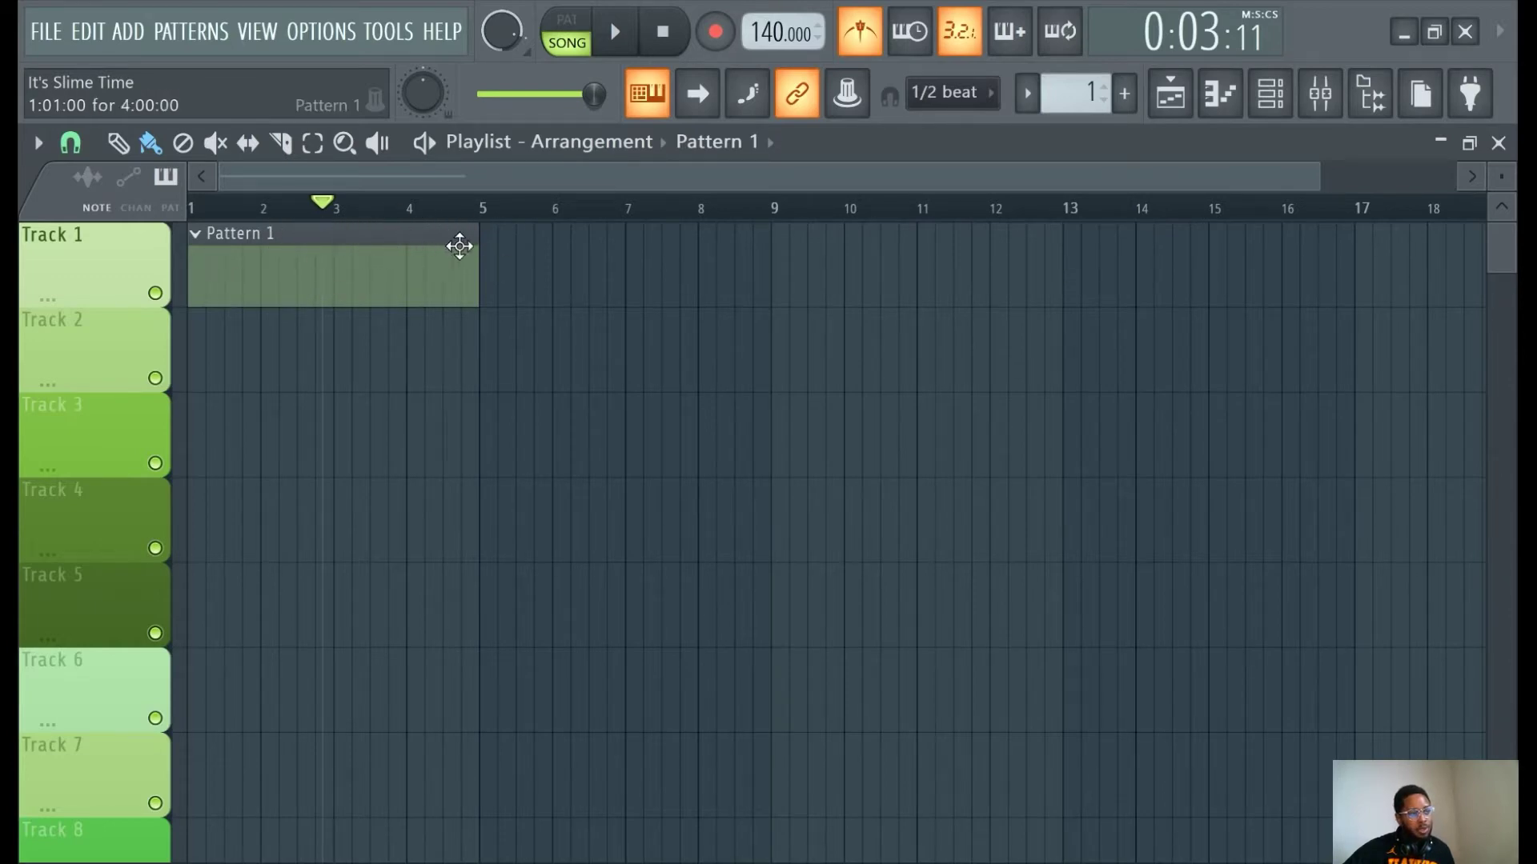
mouse_move(472, 250)
left_mouse_down()
mouse_move(334, 250)
mouse_move(480, 250)
left_mouse_up()
left_click(530, 255)
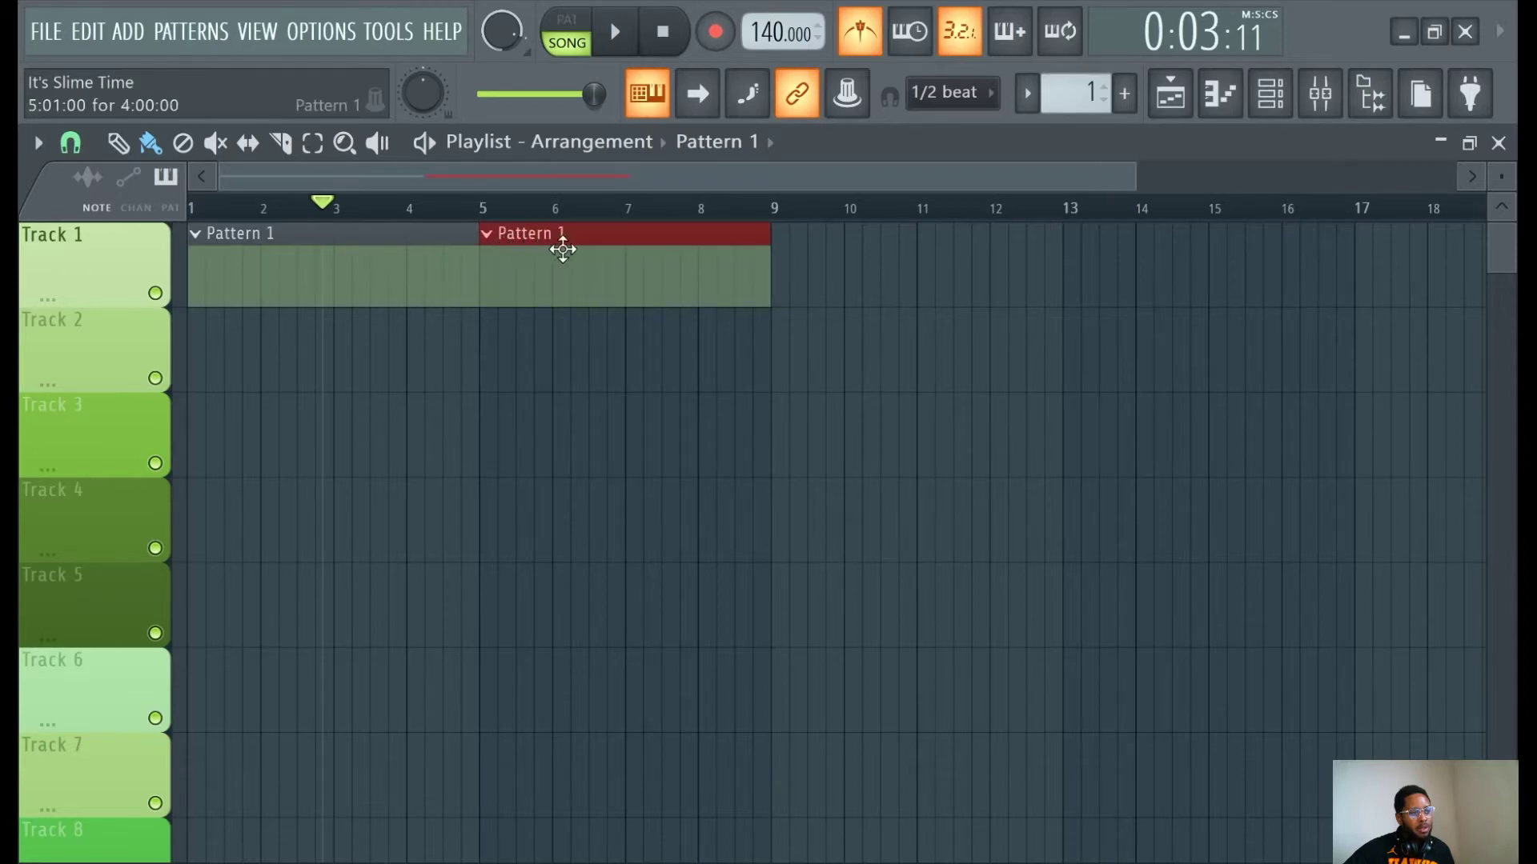
right_click(512, 242)
left_click_drag(480, 240, 753, 242)
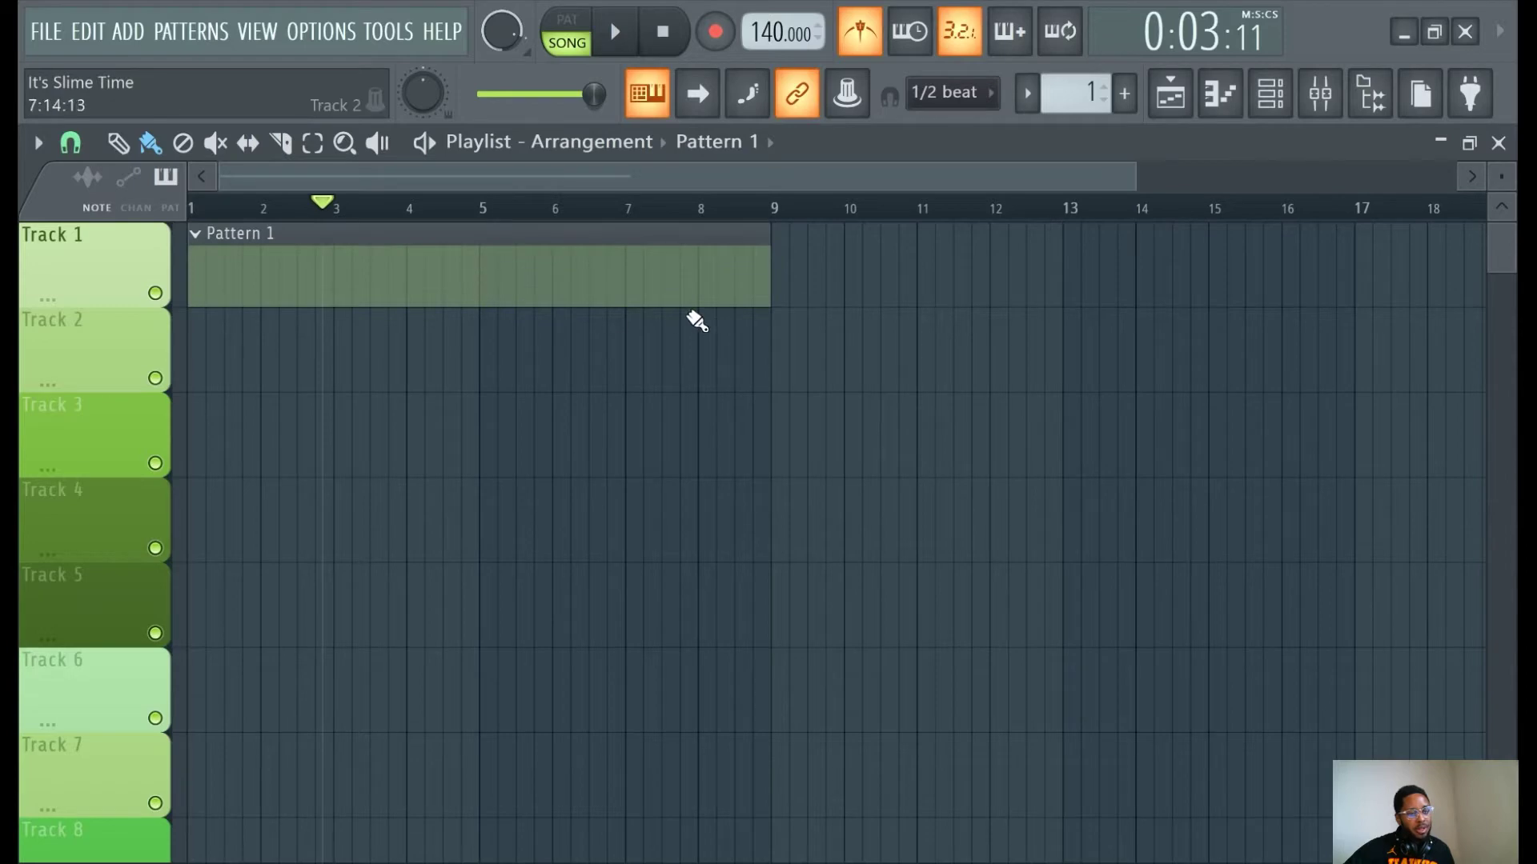
Stretch the Pattern 1 clip out to bar 17 and stop playback.
left_click_drag(775, 289, 1355, 312)
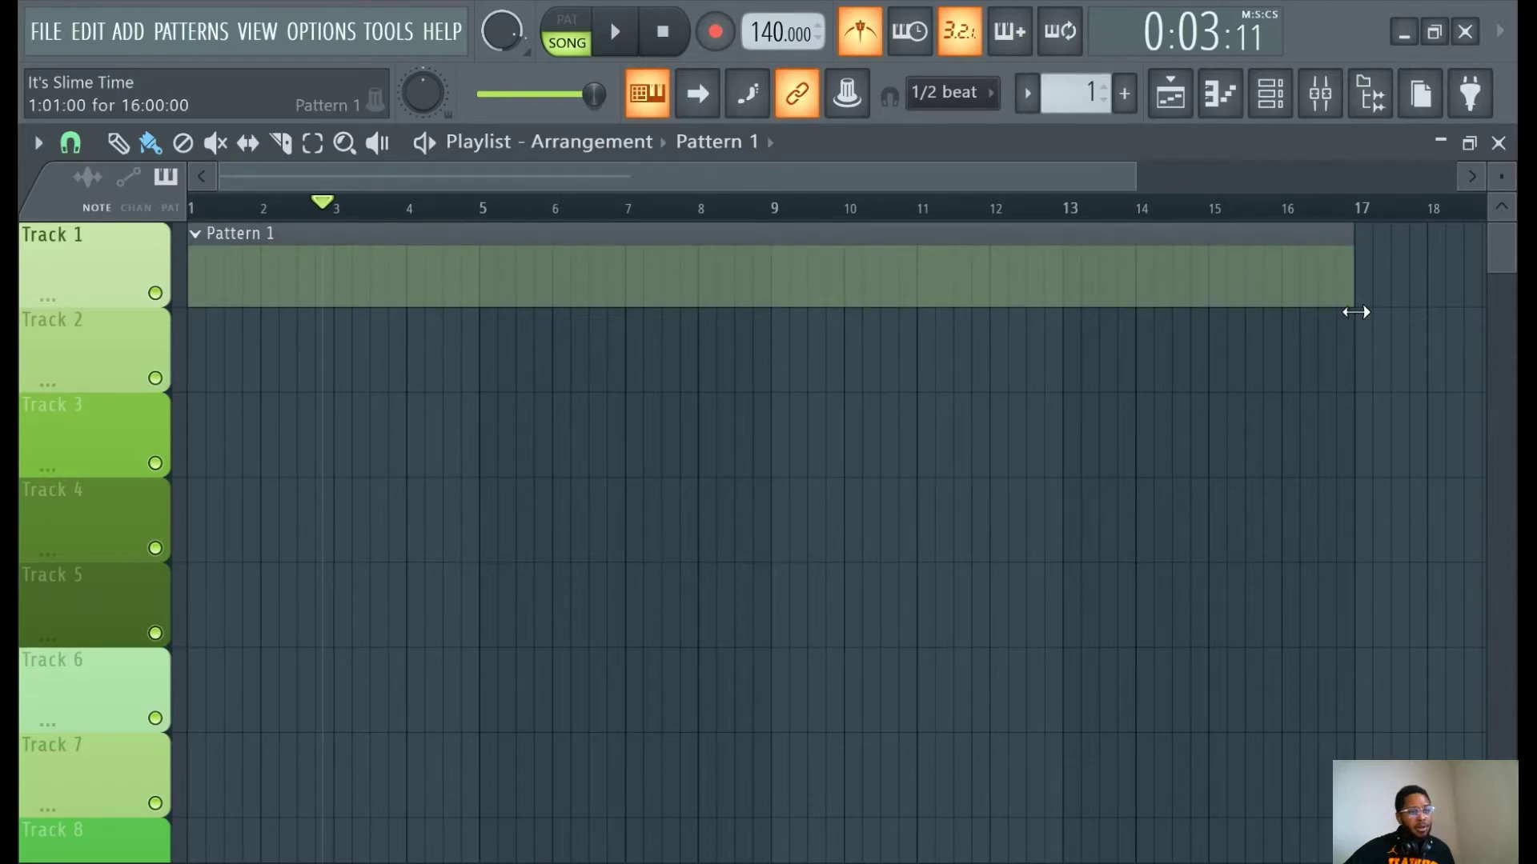
mouse_move(1355, 312)
left_mouse_down()
mouse_move(755, 286)
mouse_move(1393, 288)
mouse_move(1353, 293)
left_mouse_up()
mouse_move(1353, 293)
left_mouse_down()
mouse_move(1011, 274)
mouse_move(1345, 272)
left_mouse_up()
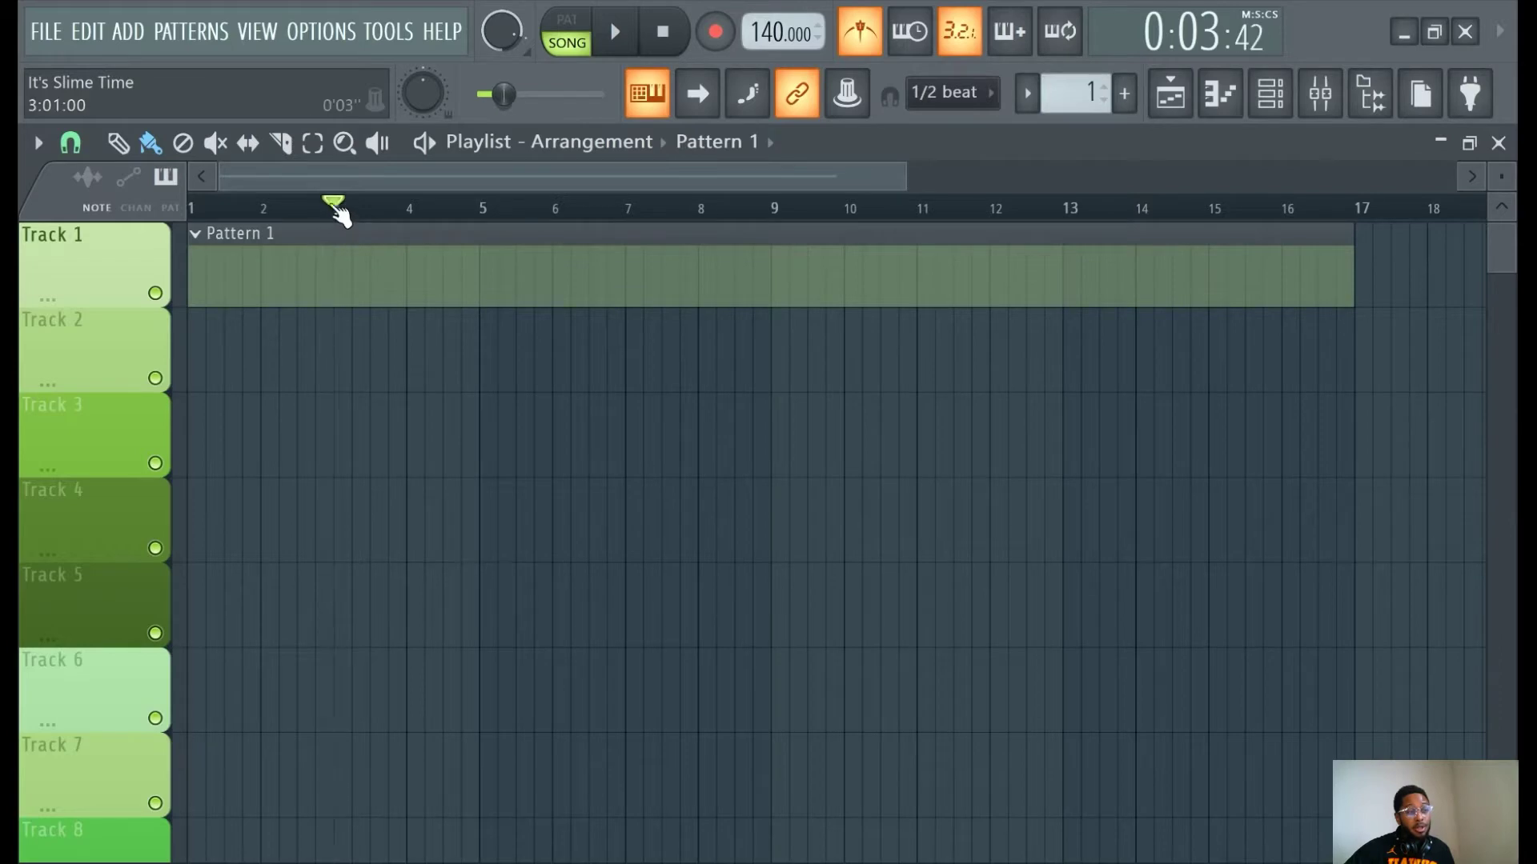
key("space")
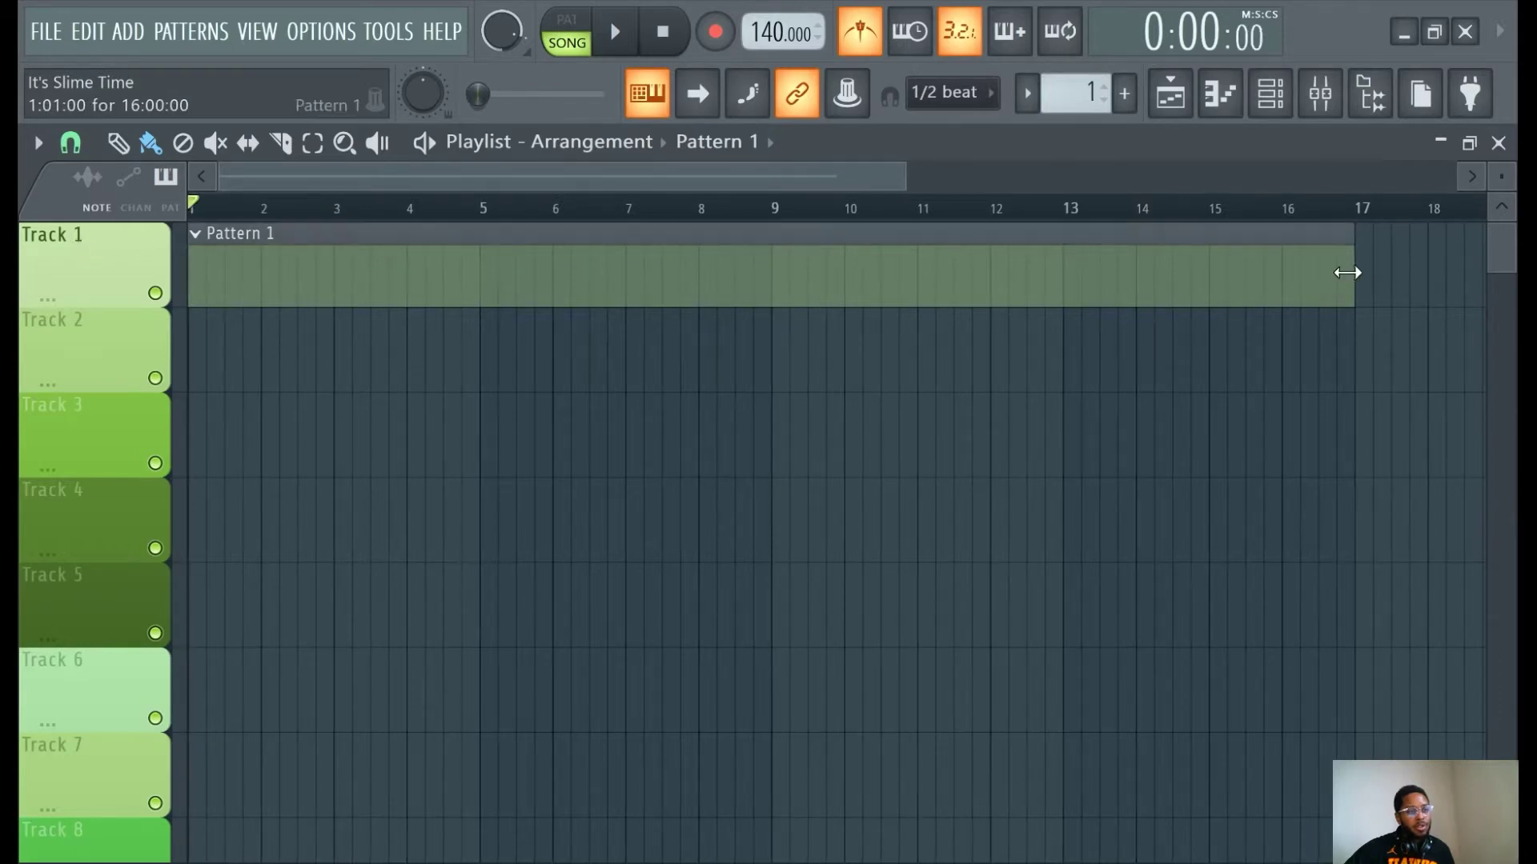
Drag the Pattern 1 clip's end back from bar 17 to bar 9, making it 8 bars long.
mouse_move(1351, 267)
left_mouse_down()
mouse_move(765, 261)
mouse_move(1426, 256)
mouse_move(1352, 254)
left_mouse_up()
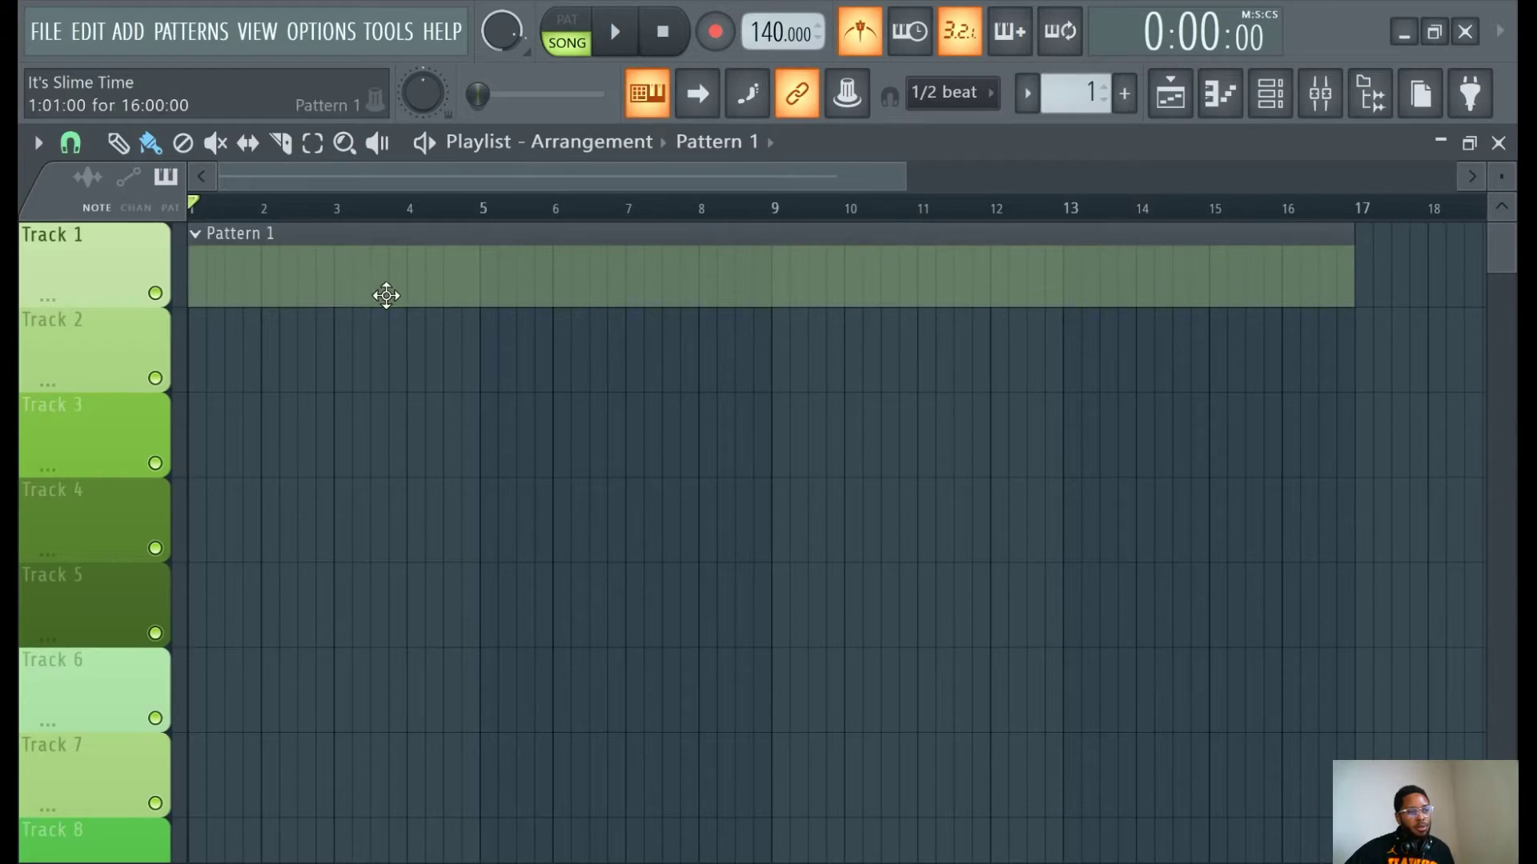
left_click(1270, 94)
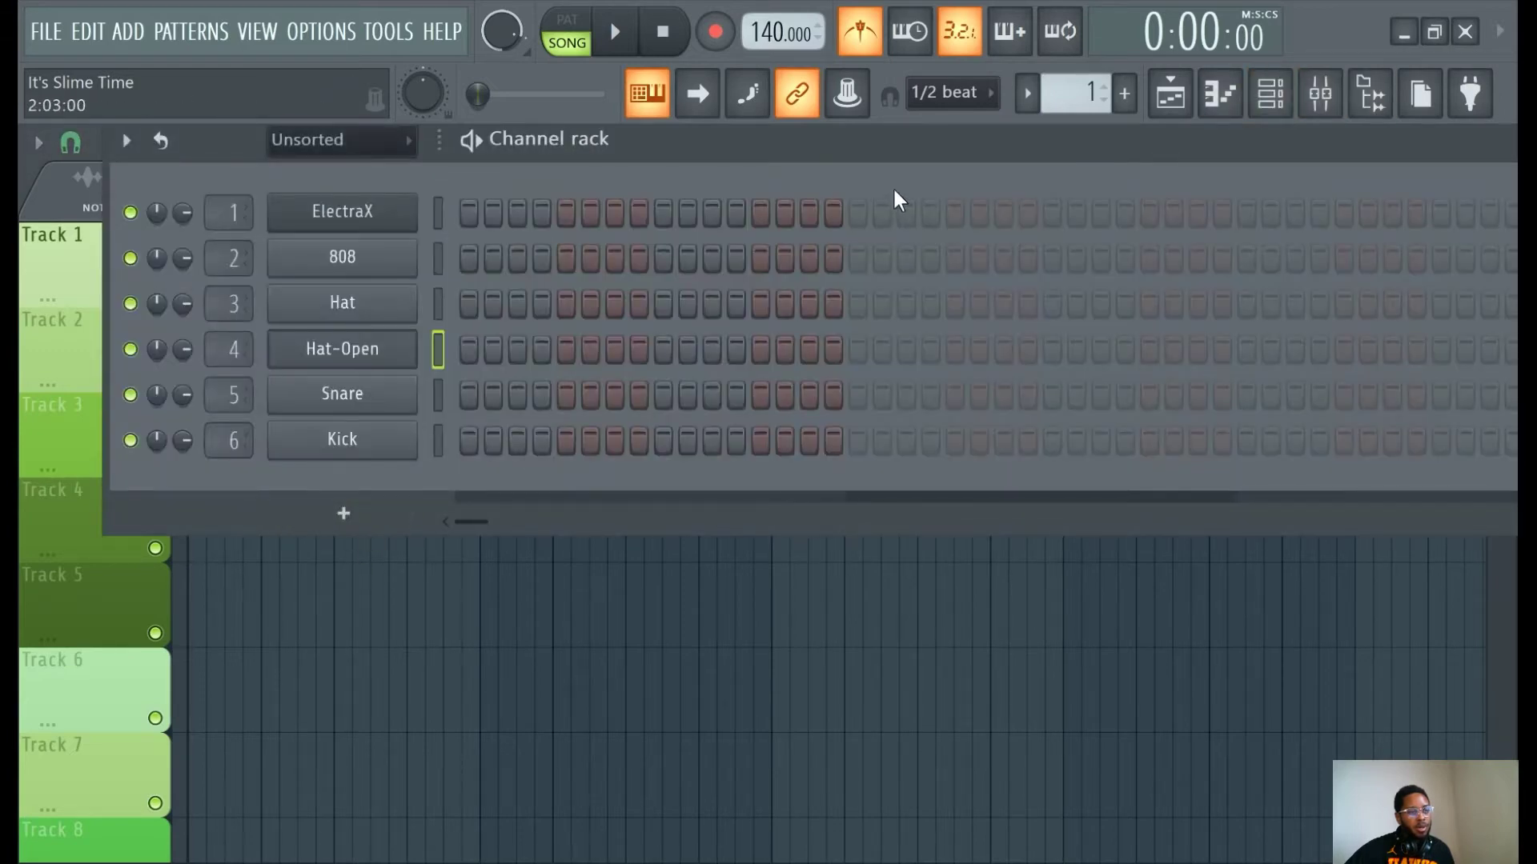
key("F6")
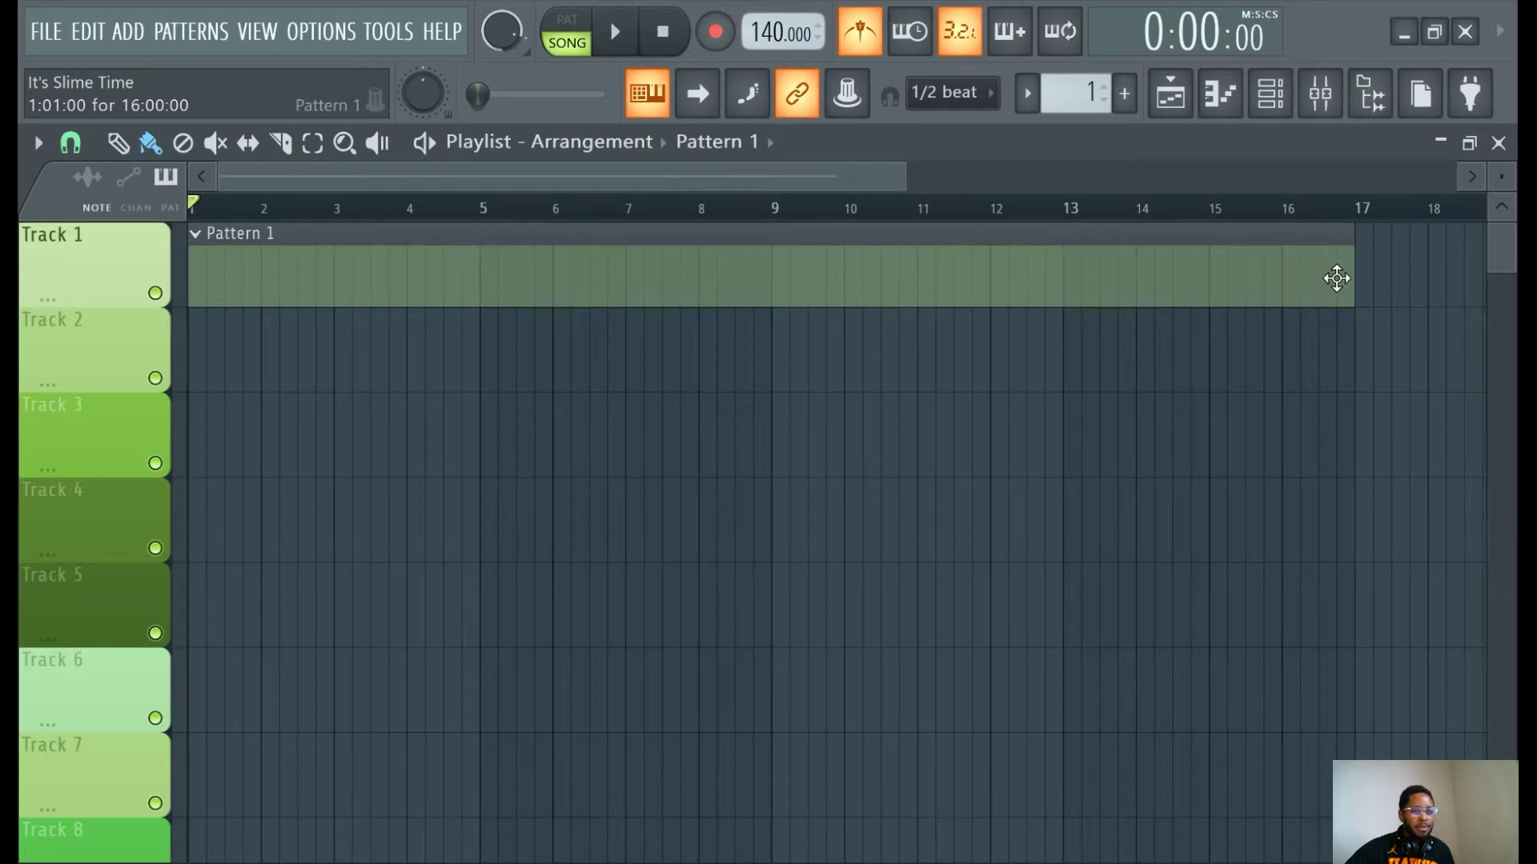
left_click_drag(1354, 255, 761, 285)
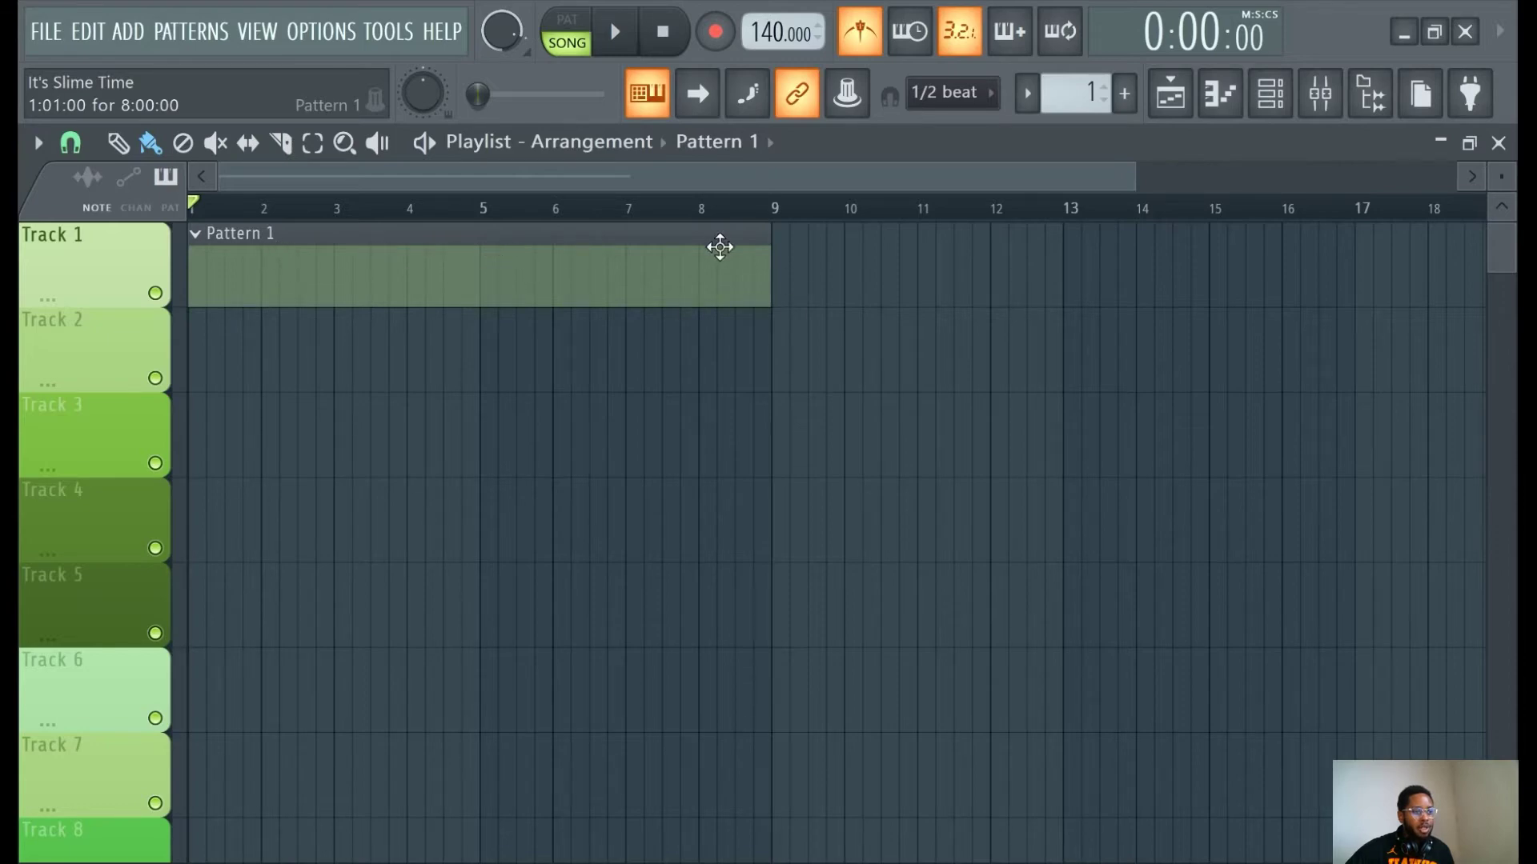
left_click_drag(771, 244, 1354, 244)
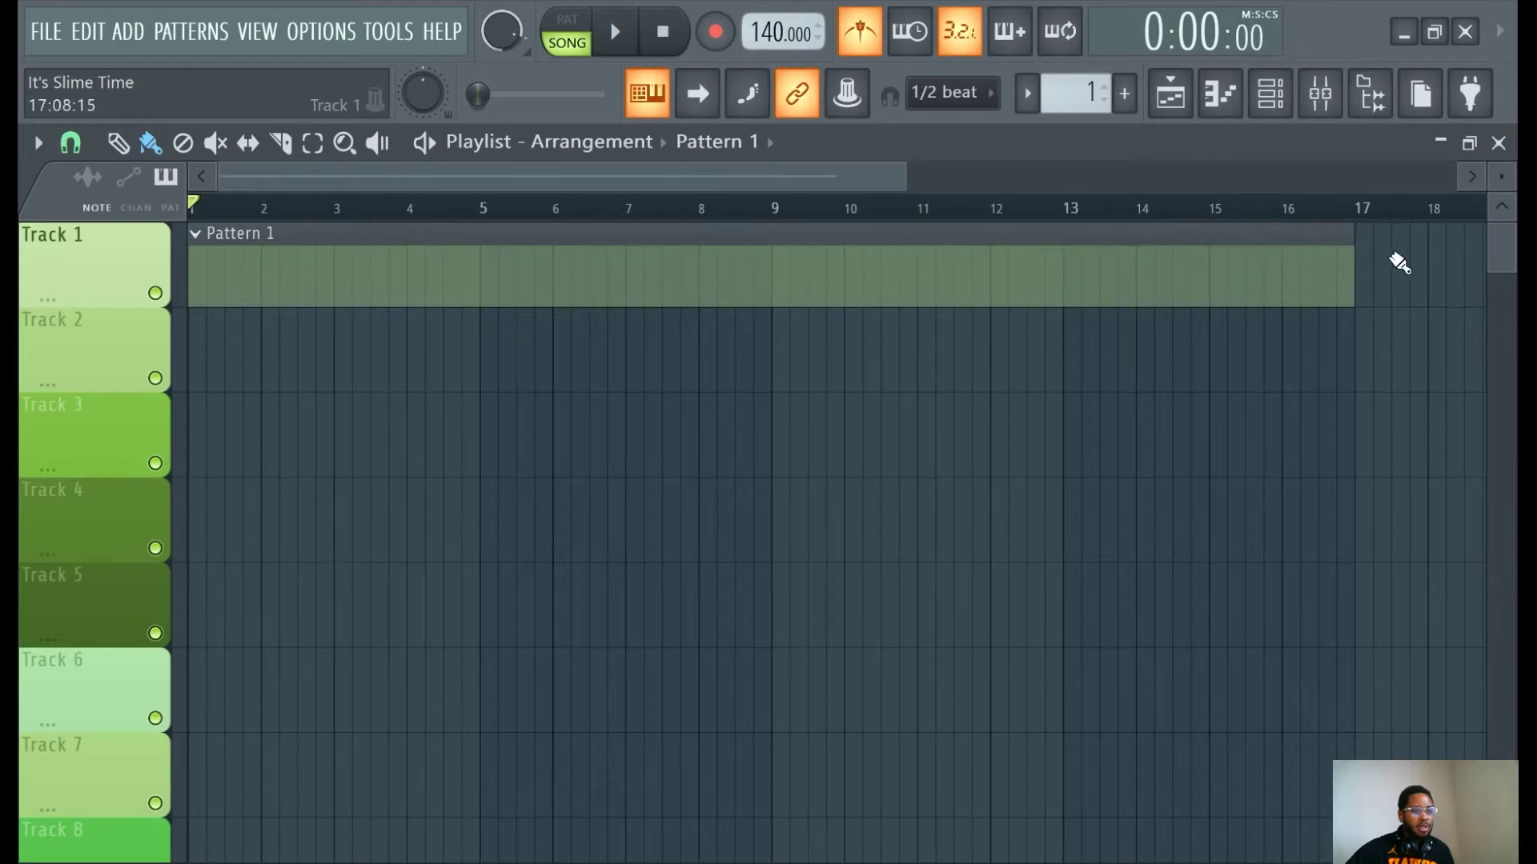
left_click_drag(1354, 256, 768, 293)
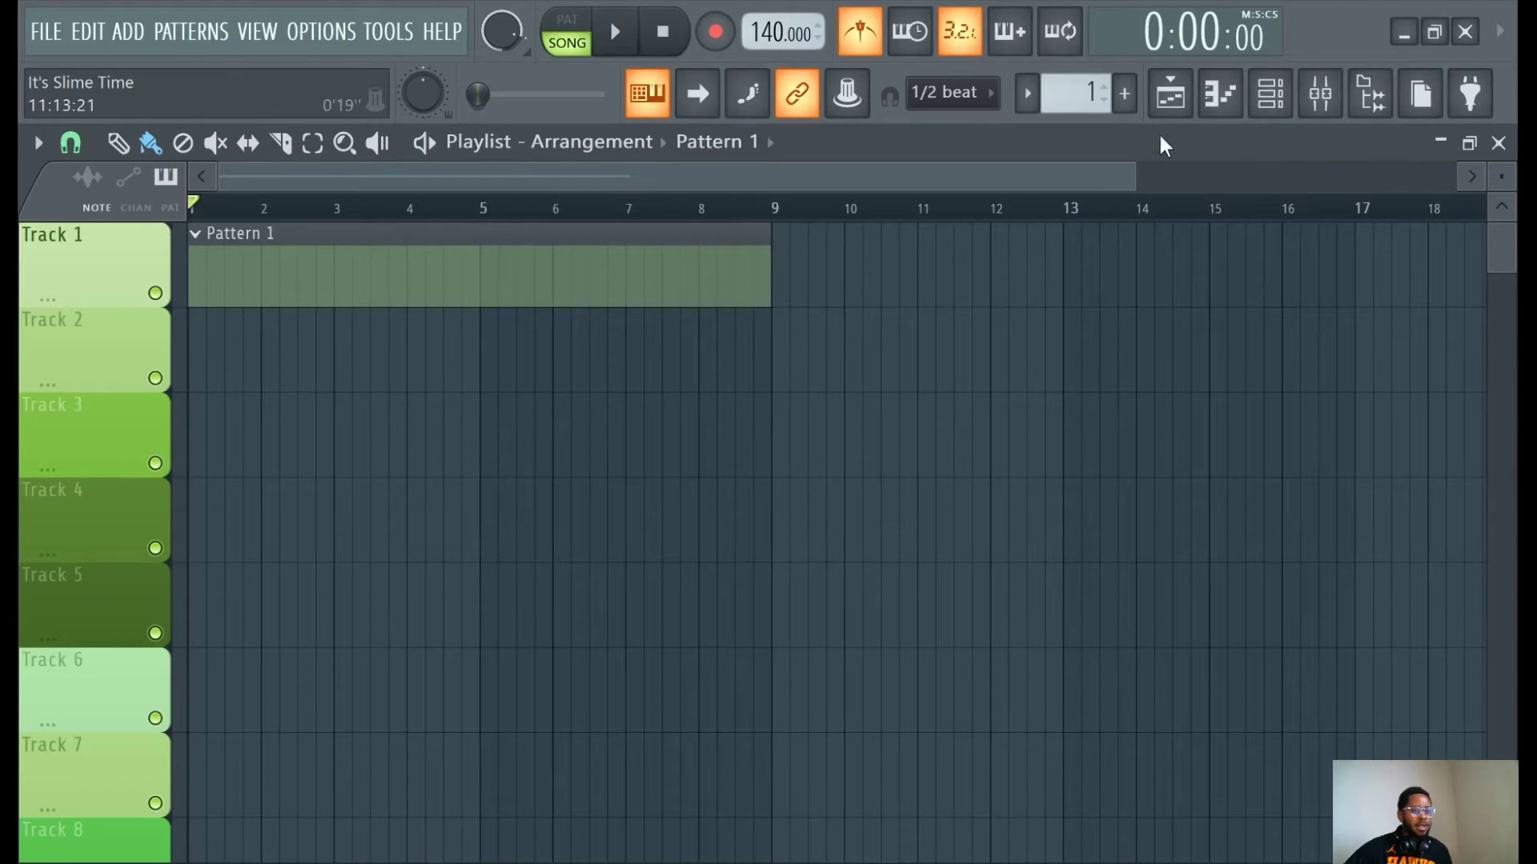
Open the ElectraX synth from the Channel rack and move its window up and right.
left_click(1270, 93)
left_click(519, 421)
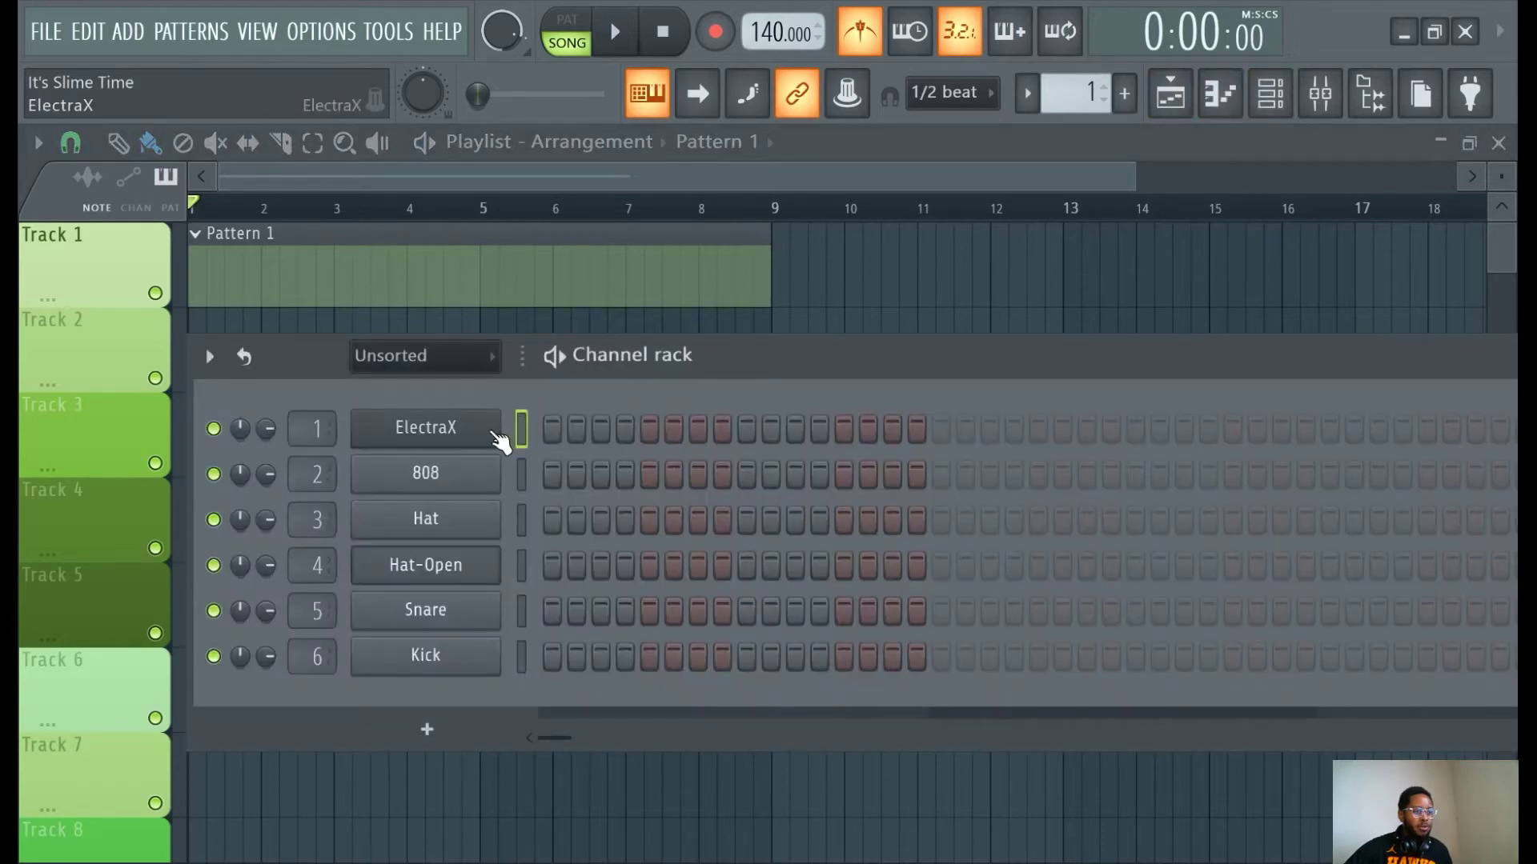
left_click(489, 433)
left_click_drag(674, 391, 797, 245)
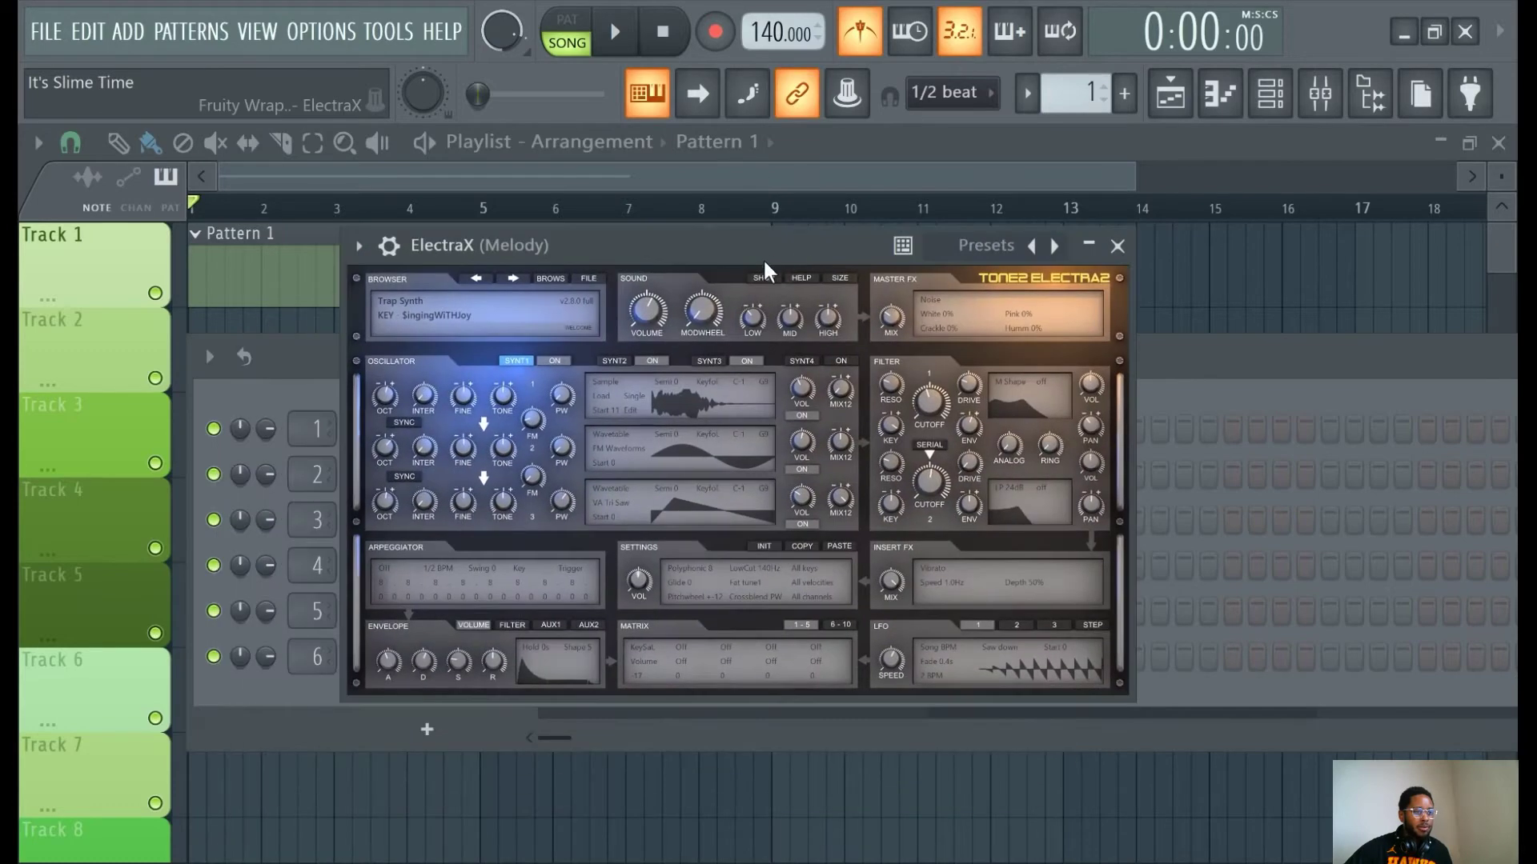
Audition ElectraX patches, then load the Chocolate V3 bank and pick KEY - Decree&See.
left_click(554, 278)
left_click(634, 374)
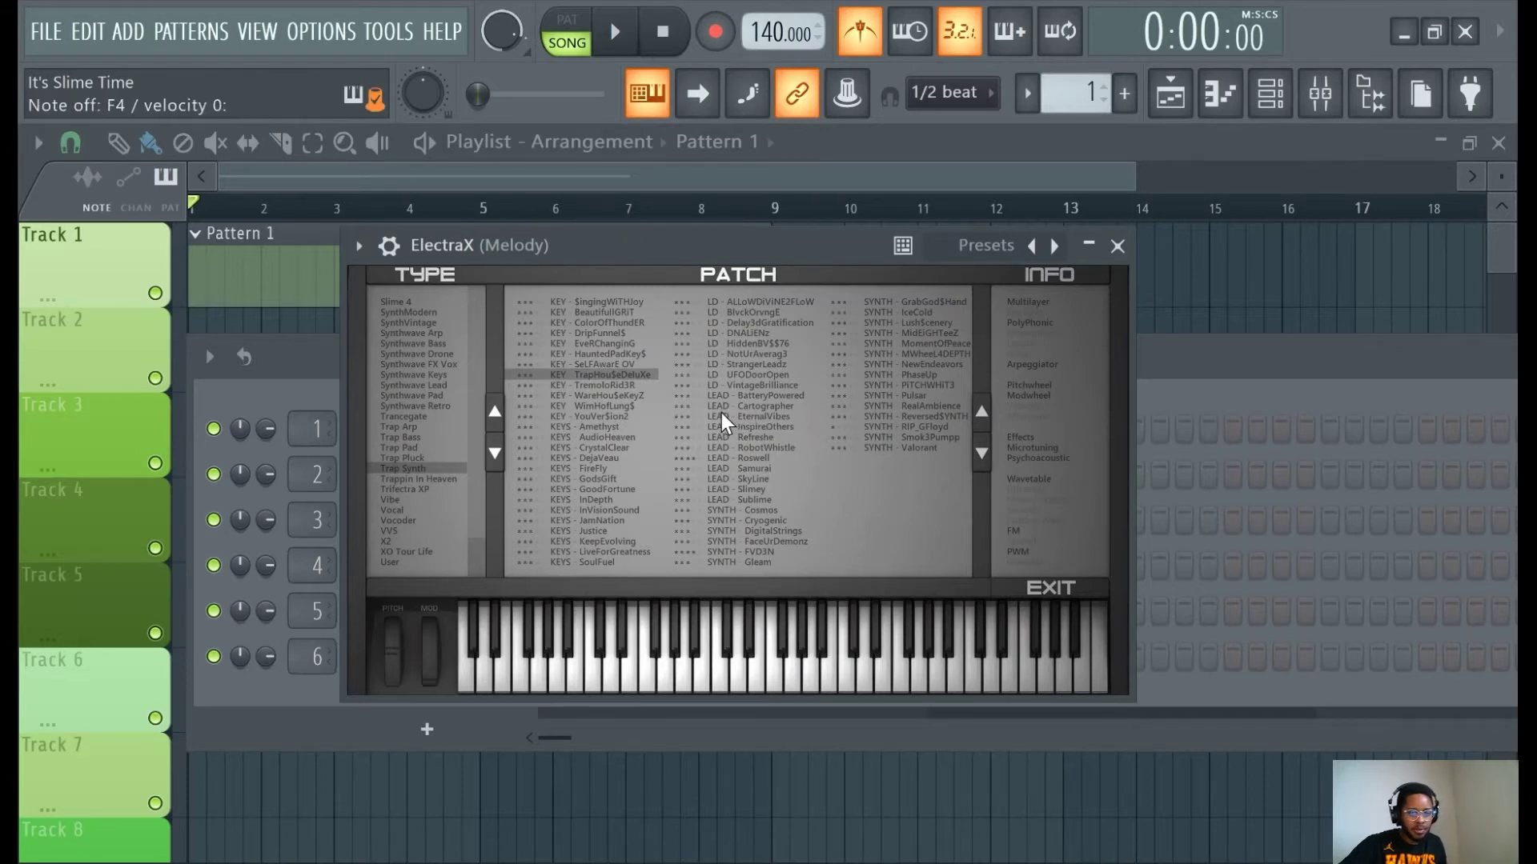
left_click(786, 364)
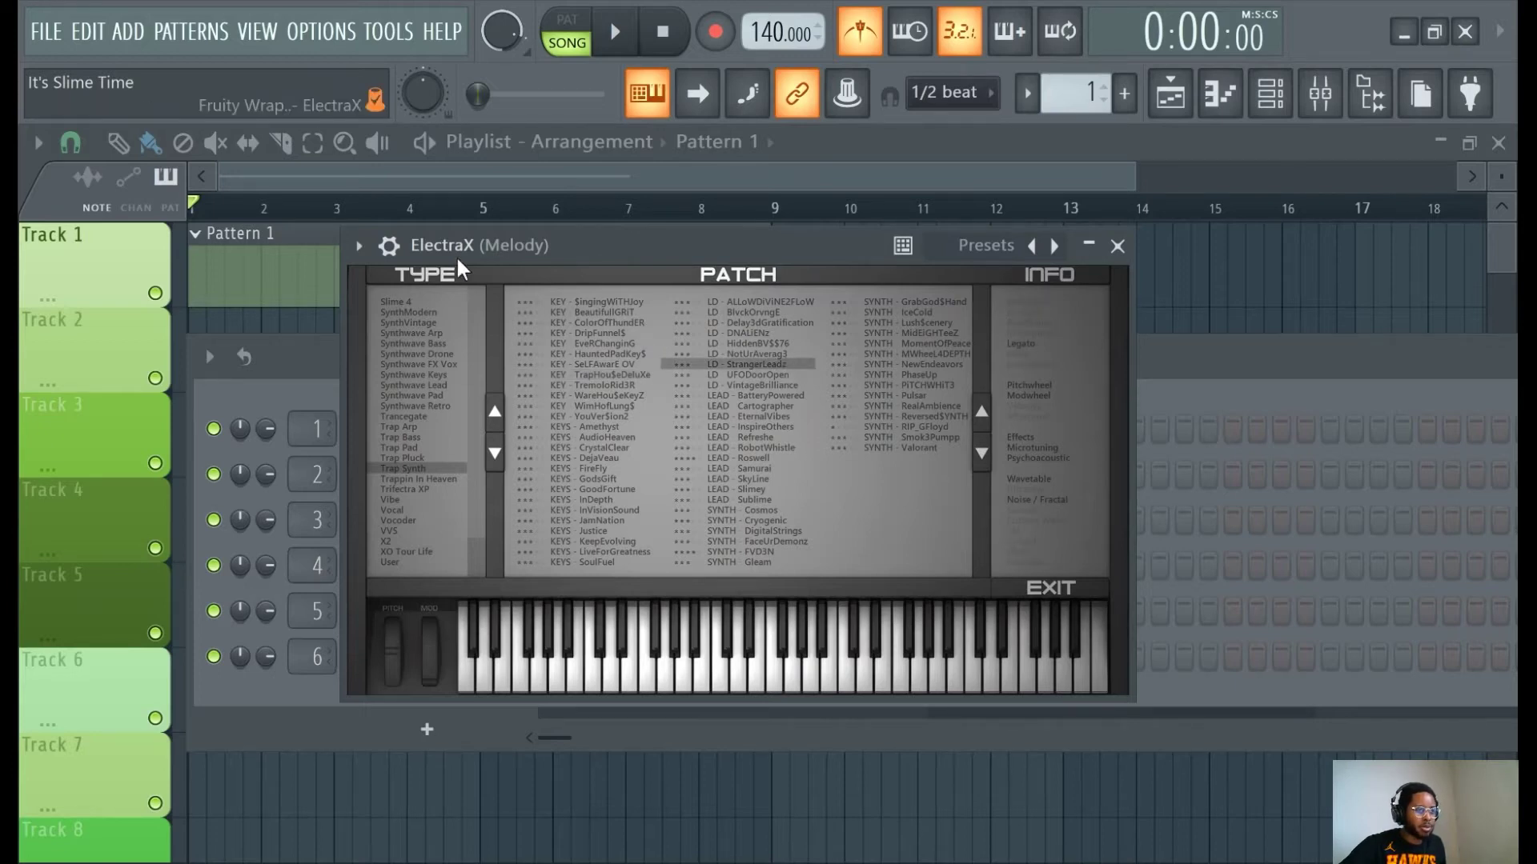
left_click(765, 374)
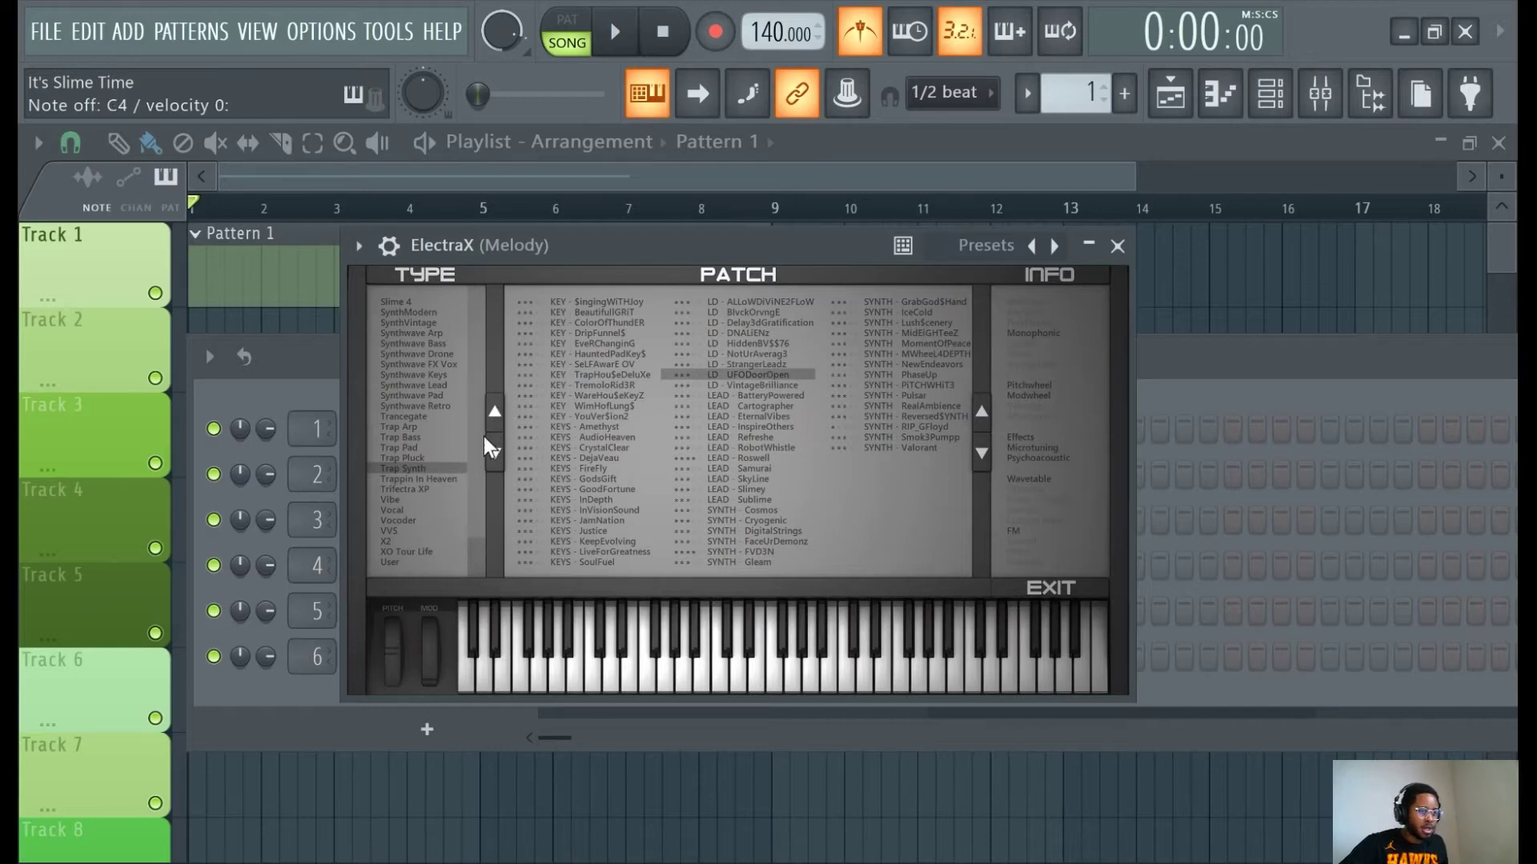
left_click_drag(469, 541, 458, 290)
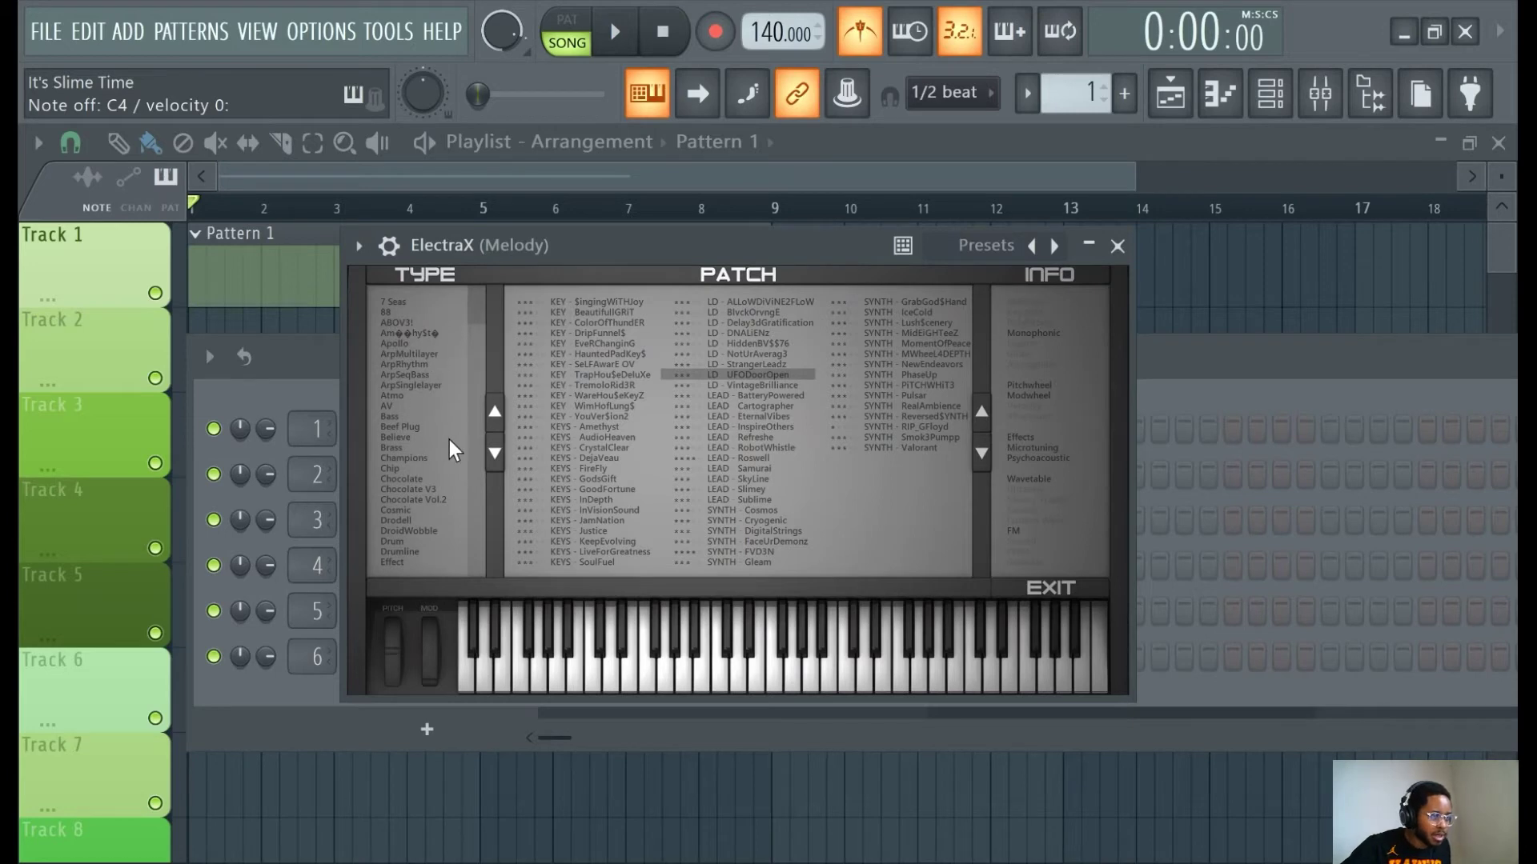
left_click(421, 490)
left_click(580, 458)
left_click(598, 492)
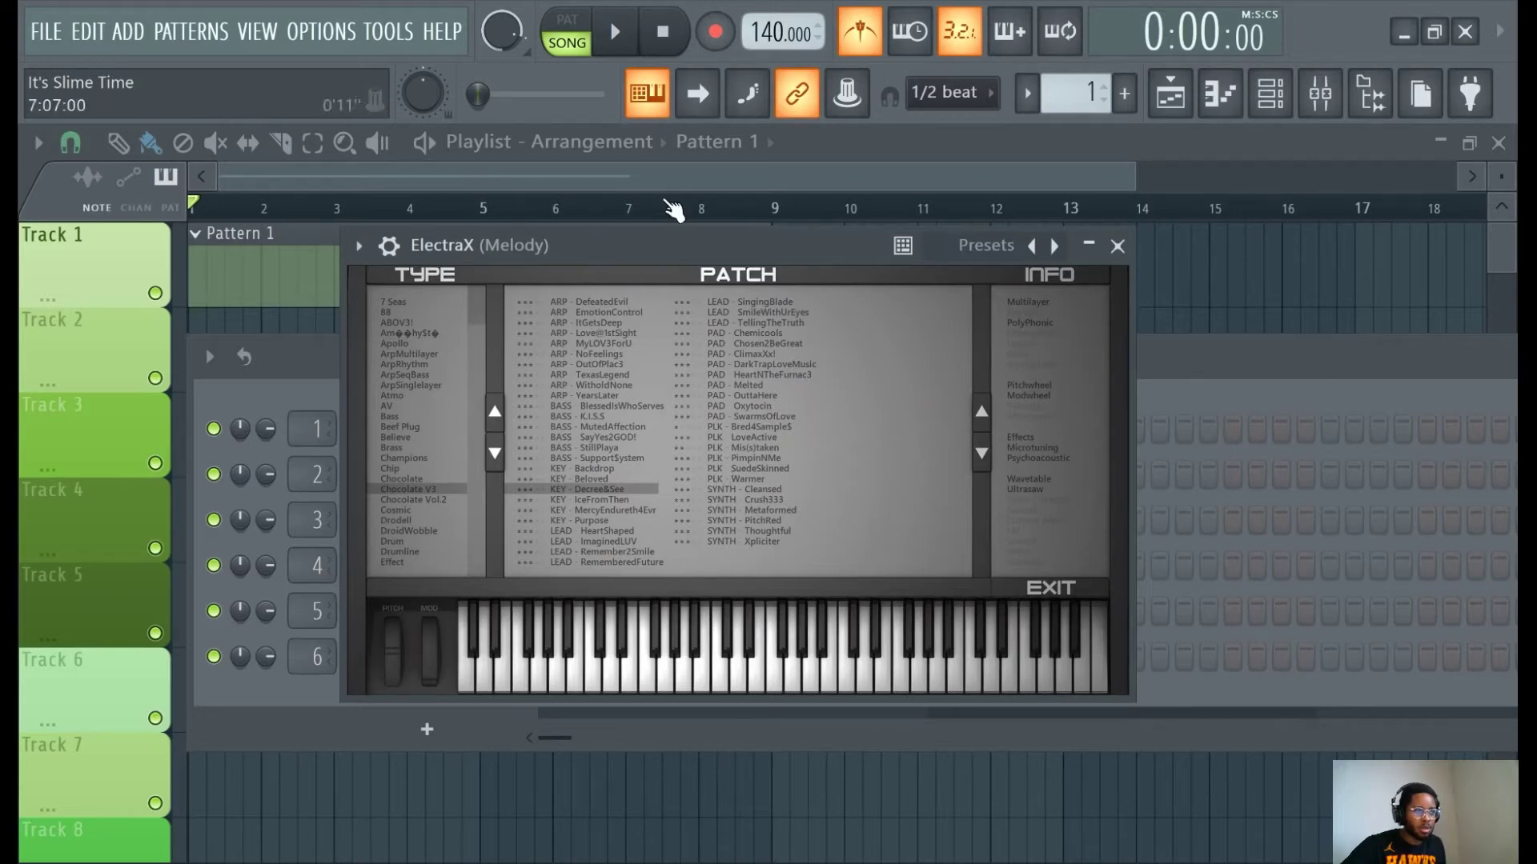
Close the synth windows, arm recording and try out melody notes on the keyboard.
left_click(542, 168)
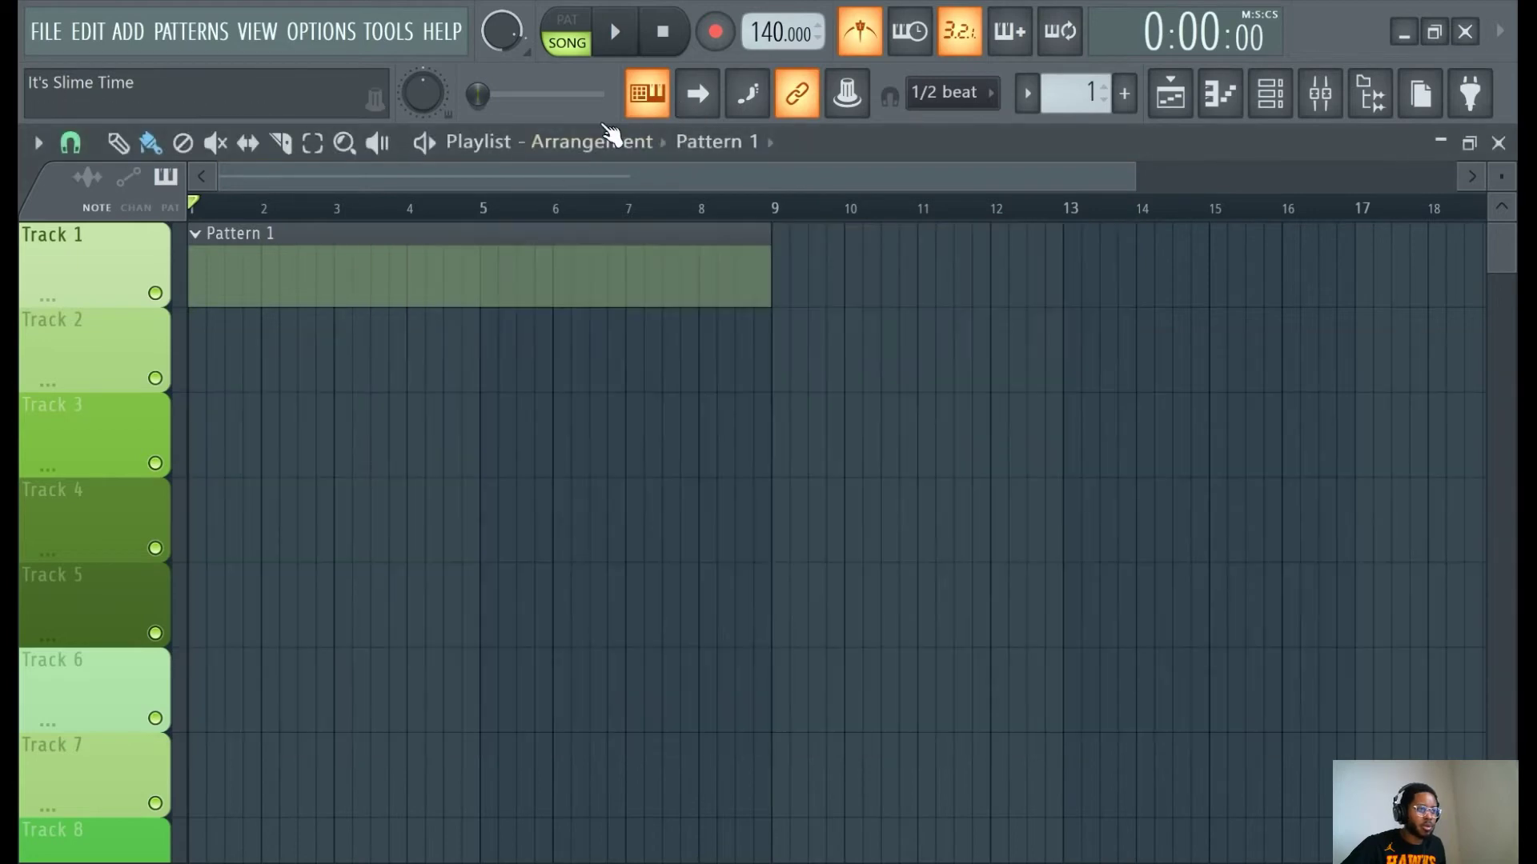
left_click(725, 46)
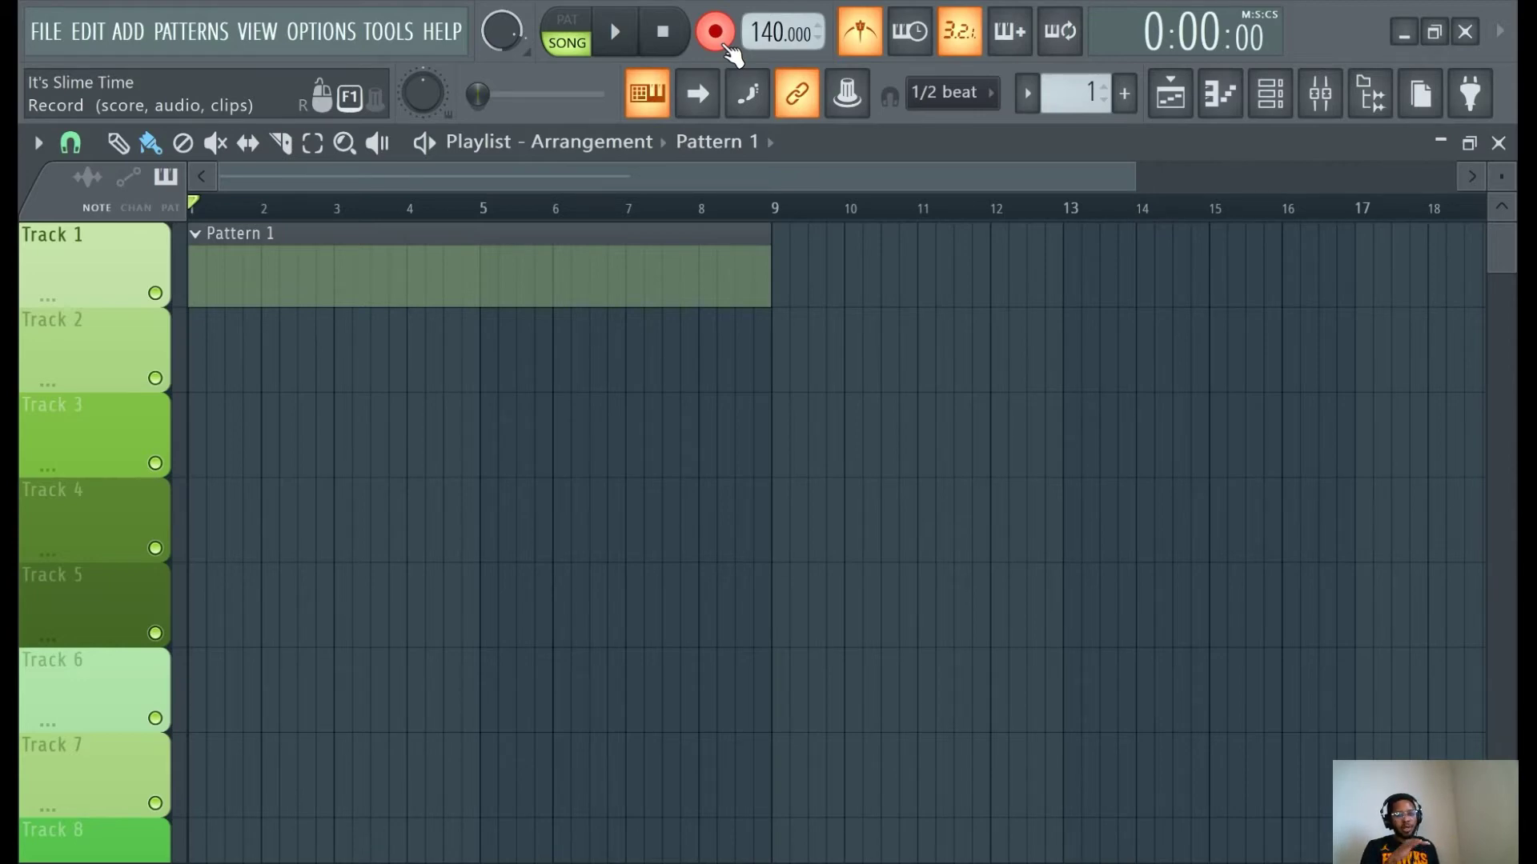
key("c")
key("b")
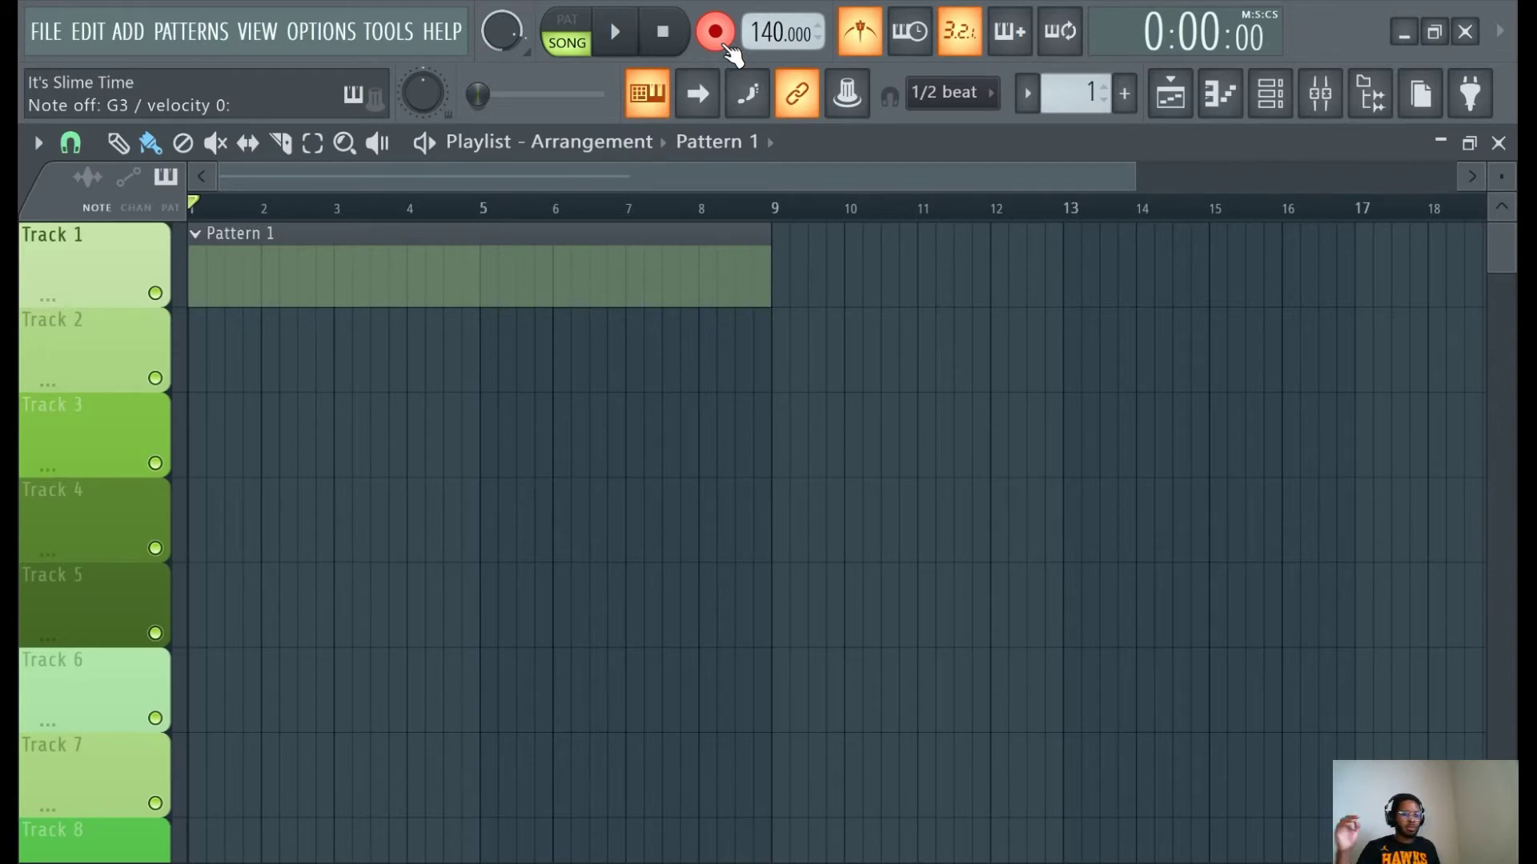
Record the E3, G3, A3 and C4 melody live after the precount, then stop recording and the metronome.
left_click(620, 33)
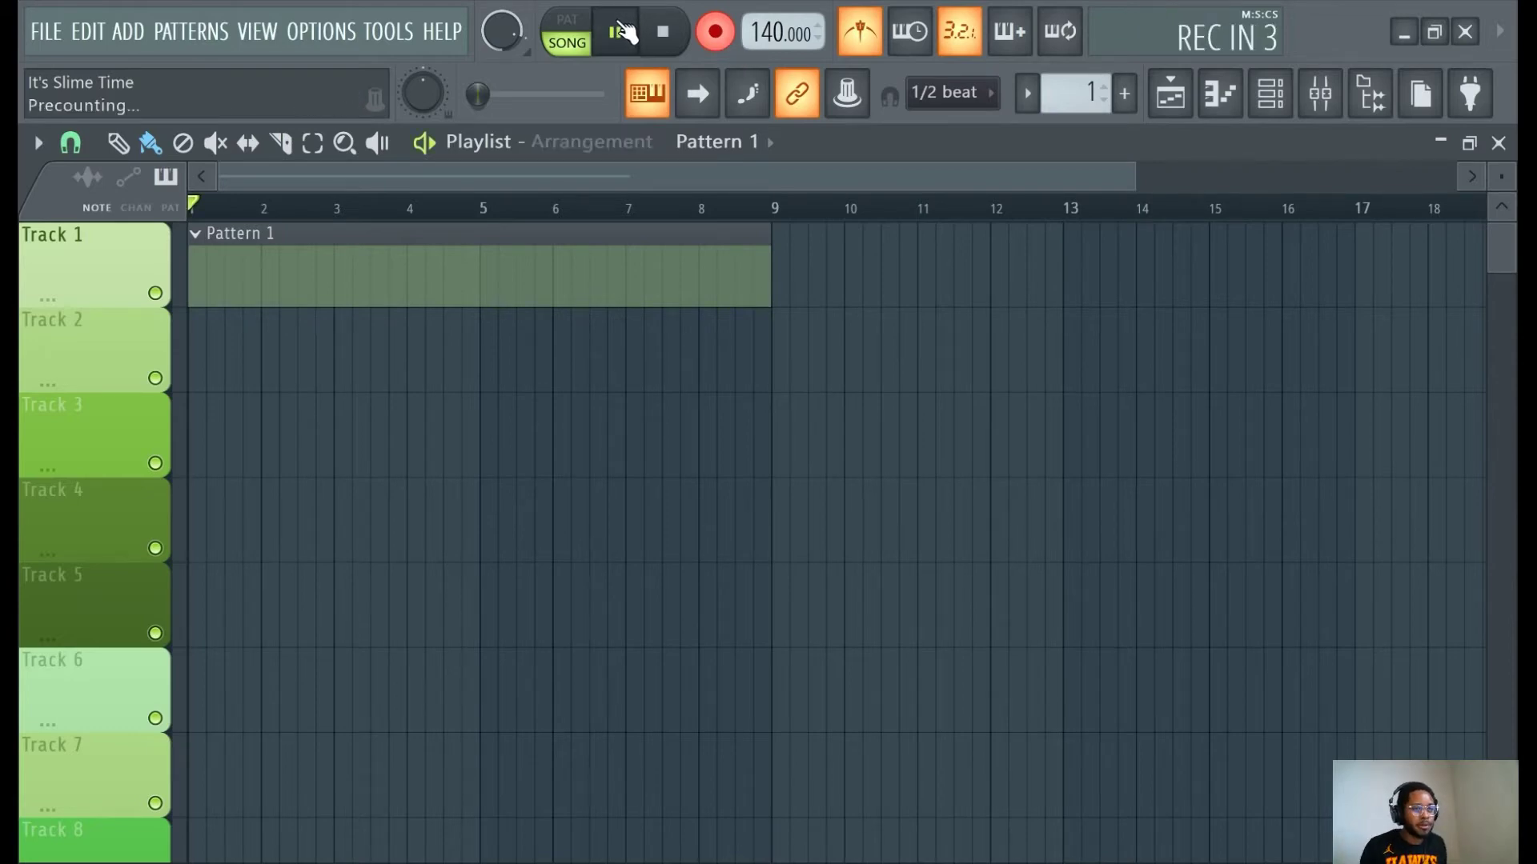
key("n")
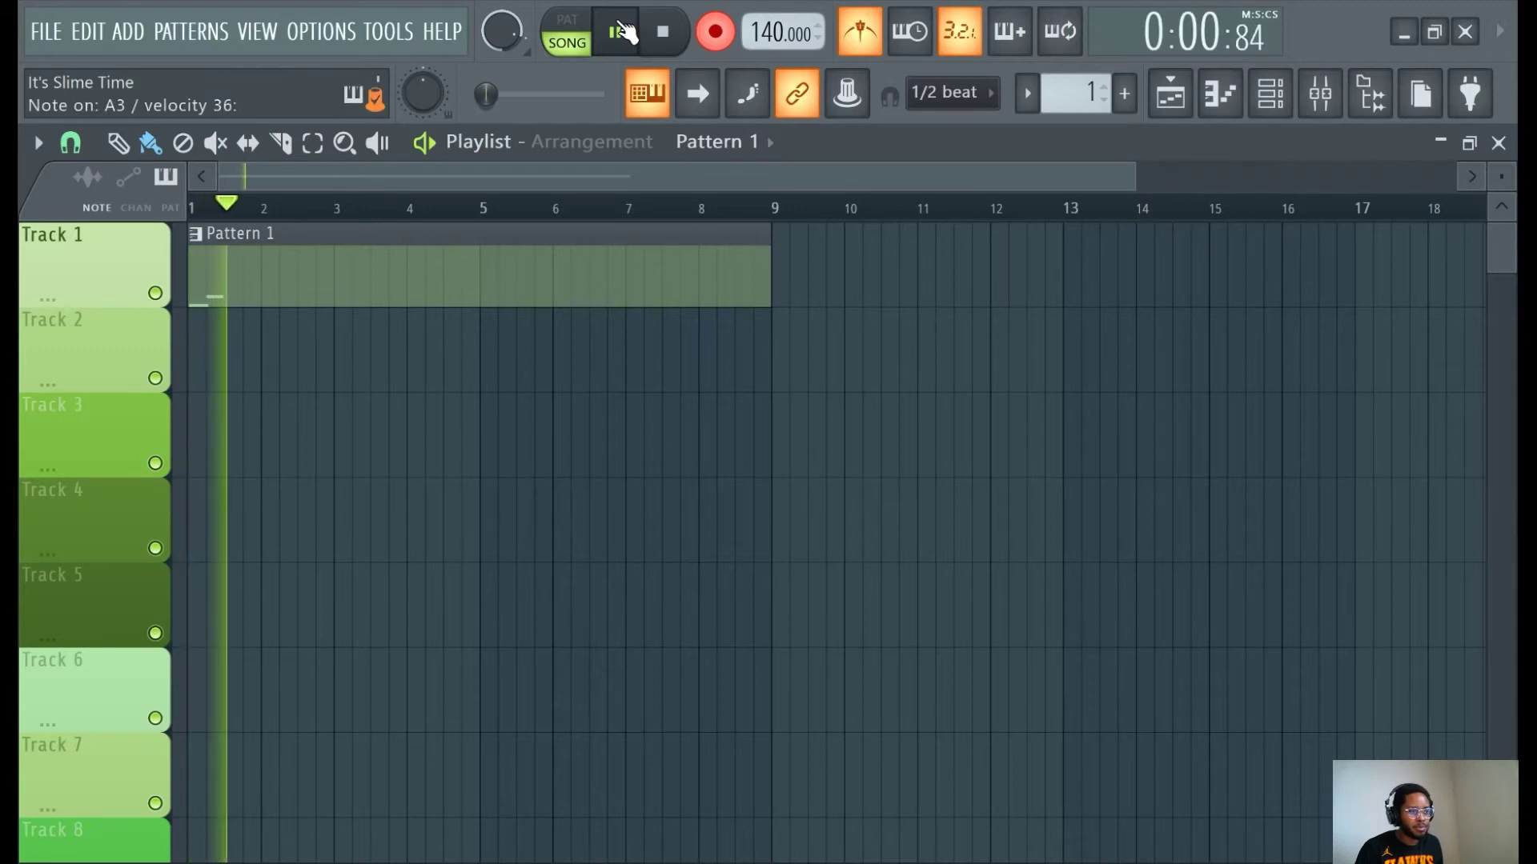
key("c")
key("b")
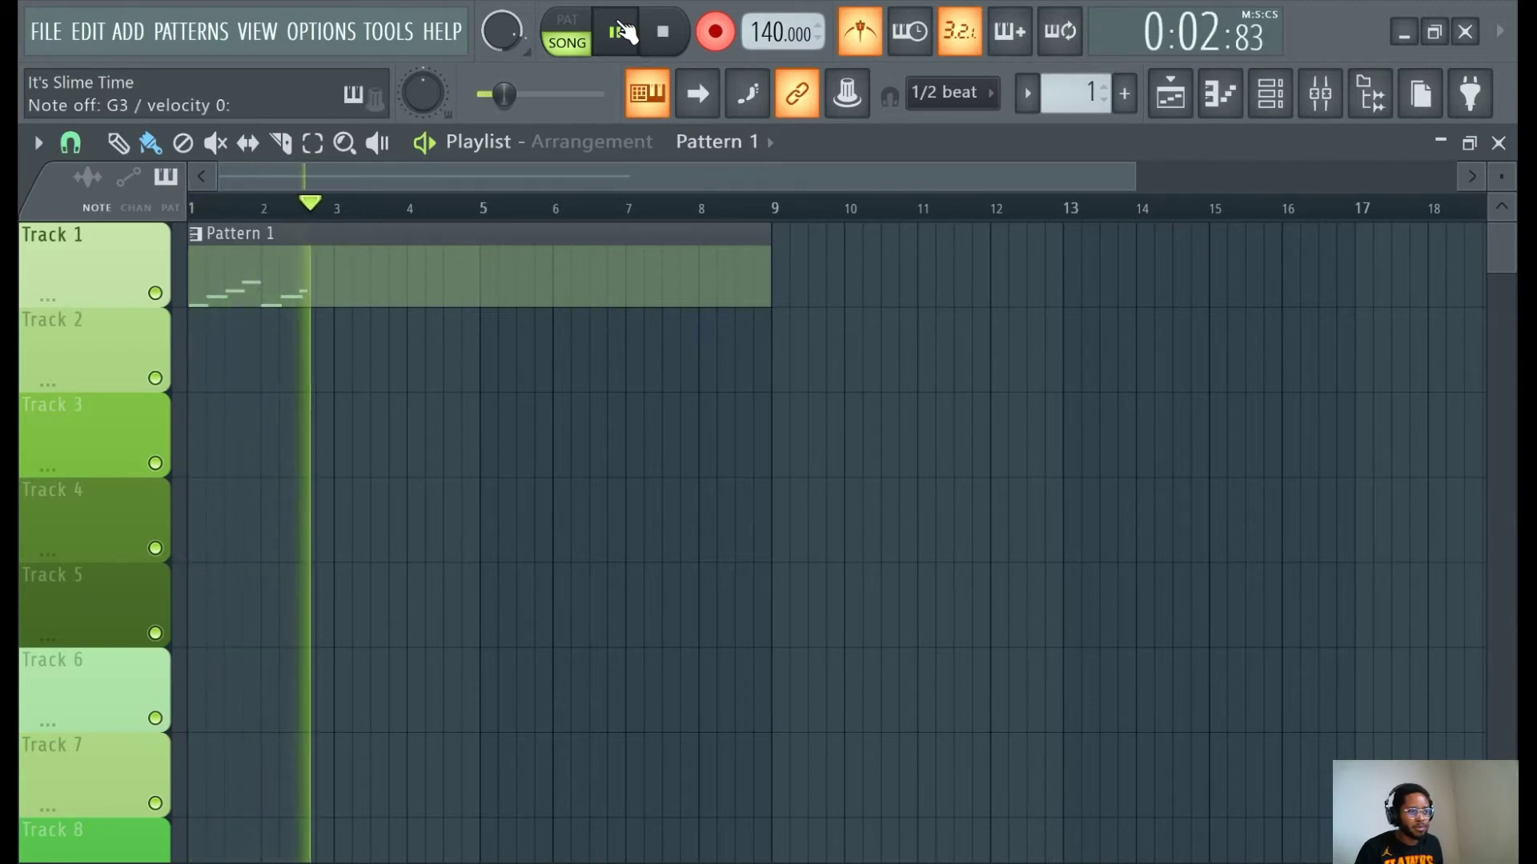
key("q")
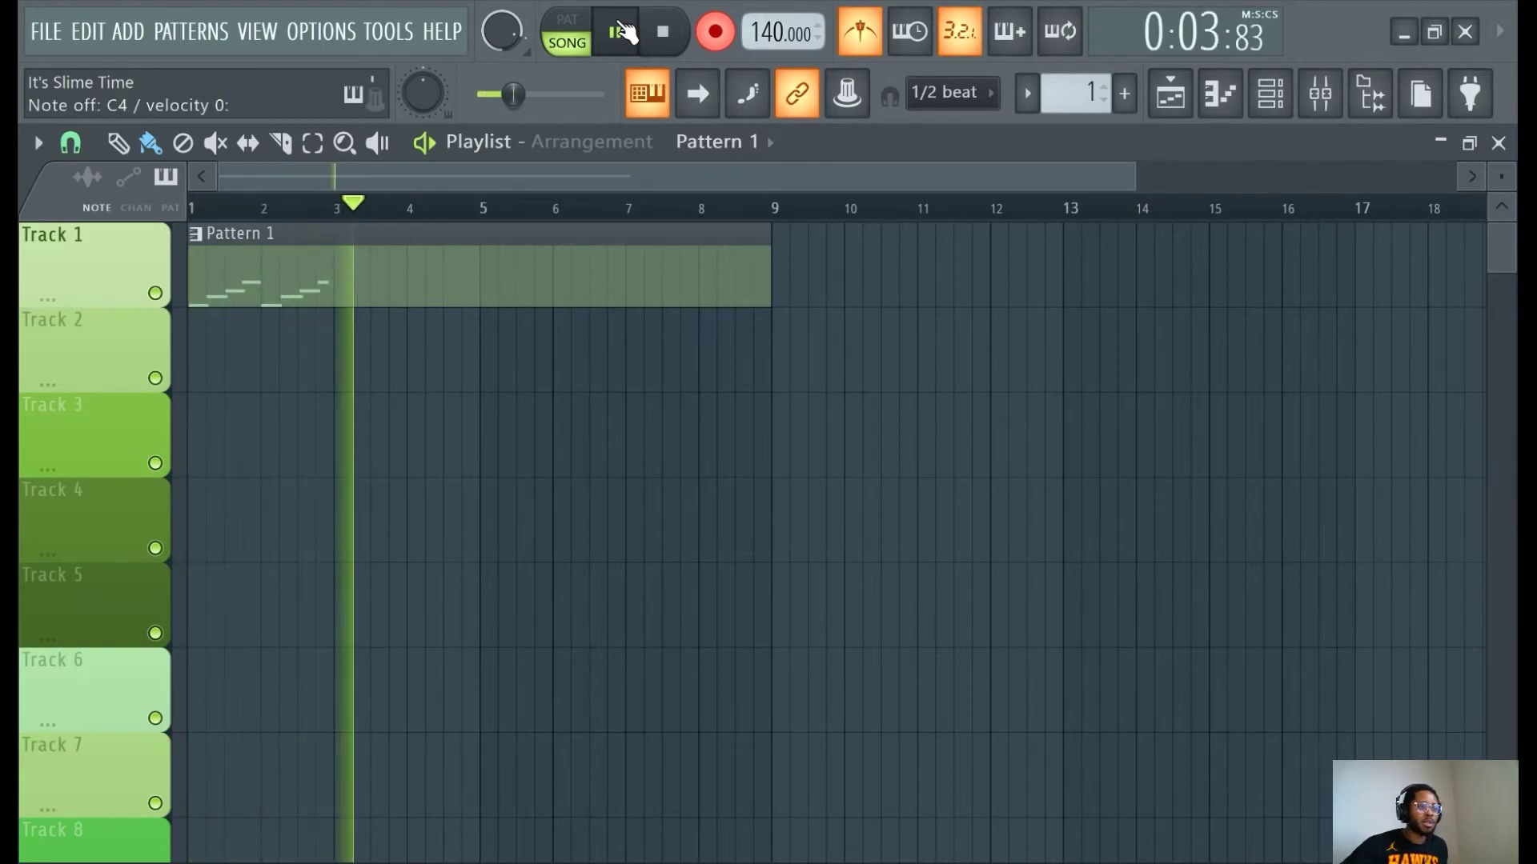
left_click(715, 32)
left_click(860, 32)
In the ElectraX piano roll, shorten the second A3 and G3 notes and lengthen the second C4.
double_click(597, 264)
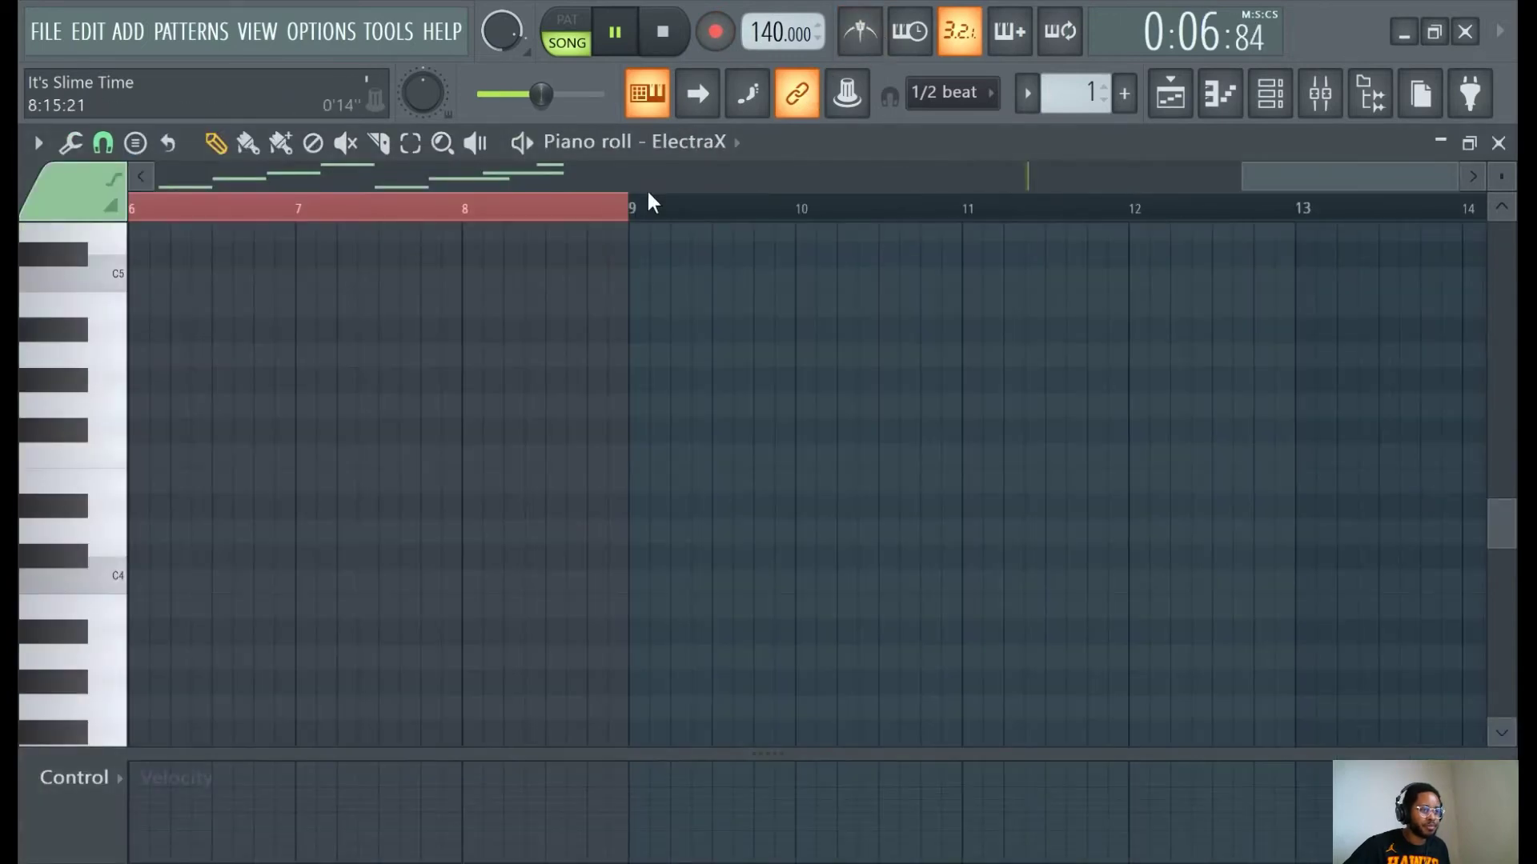
scroll(387, 388, "down", 3)
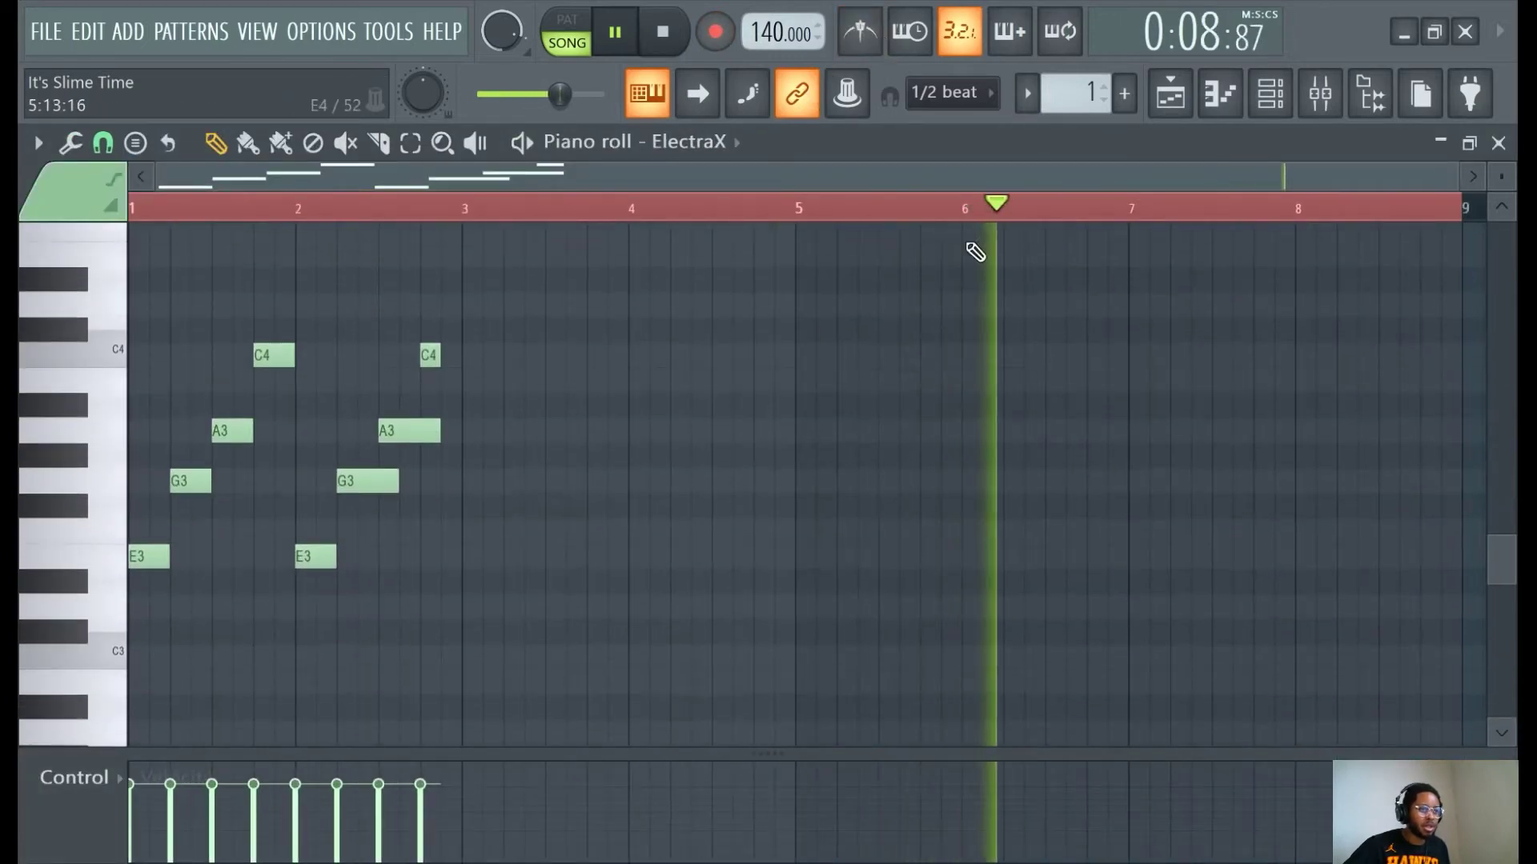
left_click(683, 36)
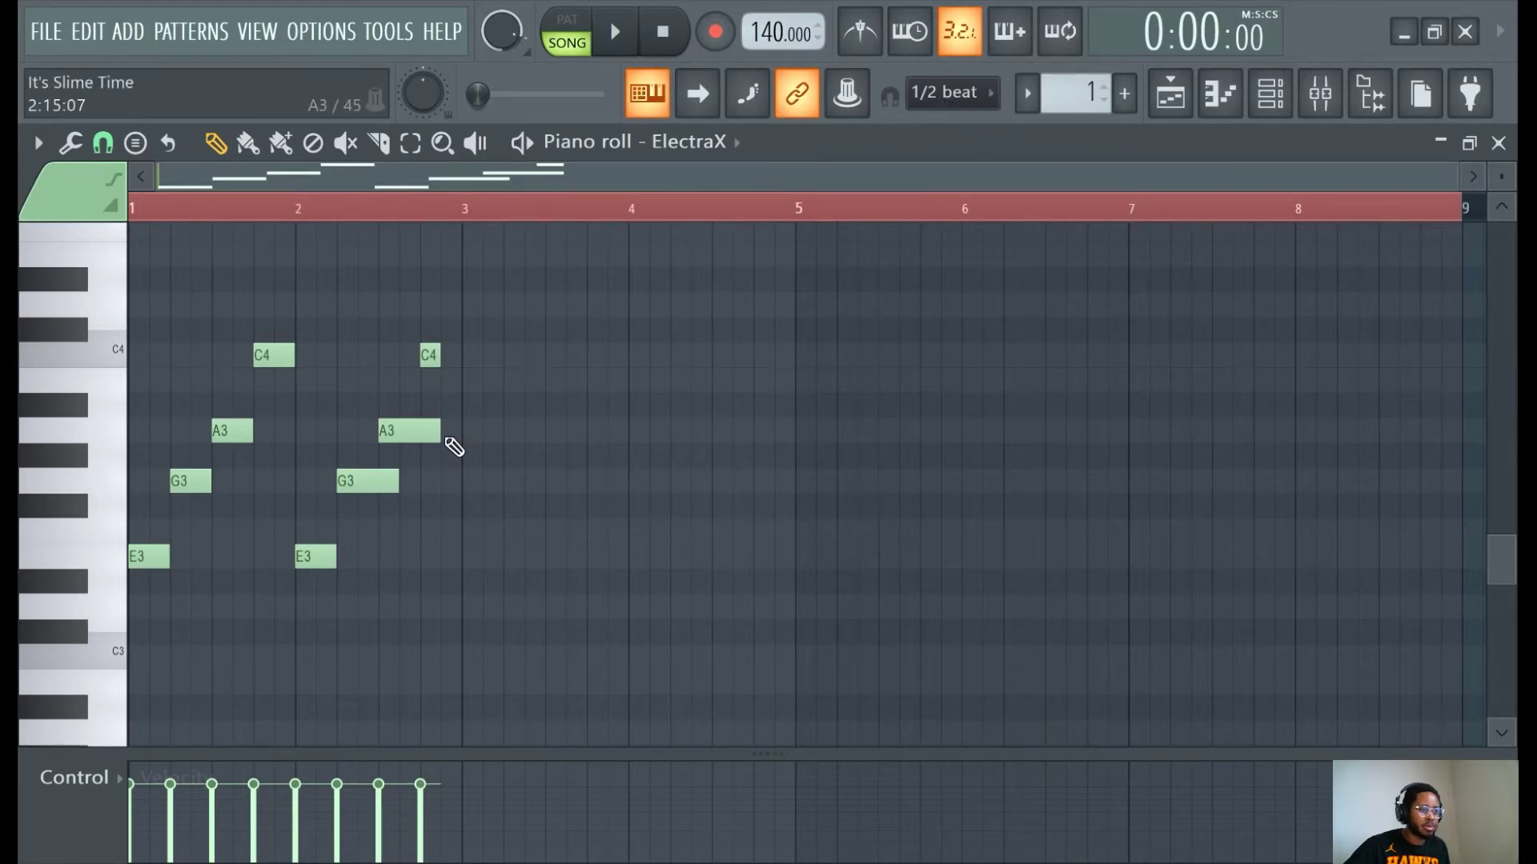
left_click_drag(437, 432, 377, 480)
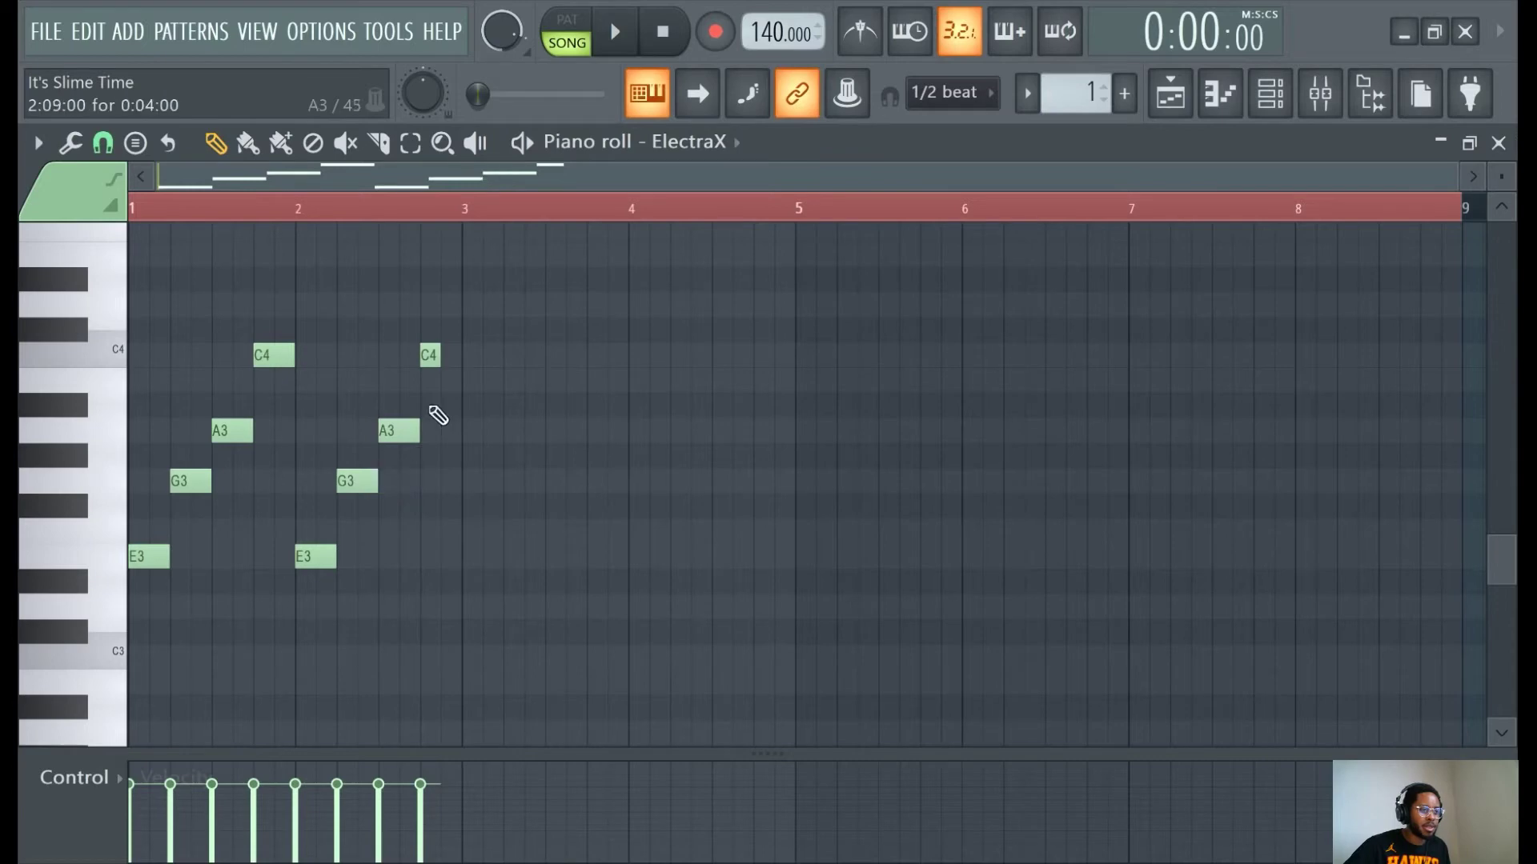
left_click_drag(447, 358, 463, 358)
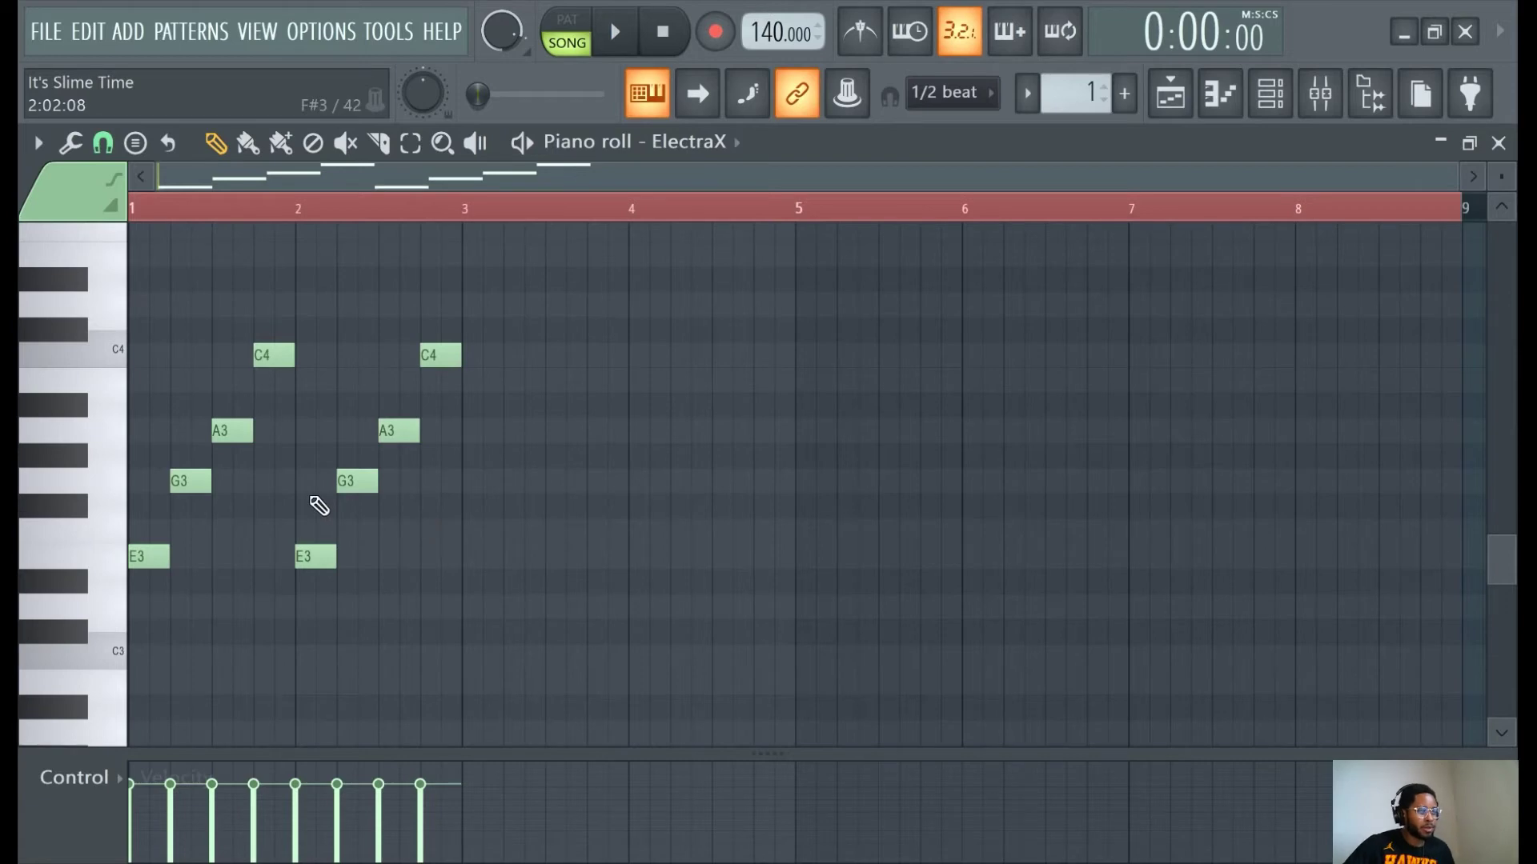
Duplicate the two-bar melody into bars 3–4 and lower the copied E3 notes to D3.
key("ctrl+a")
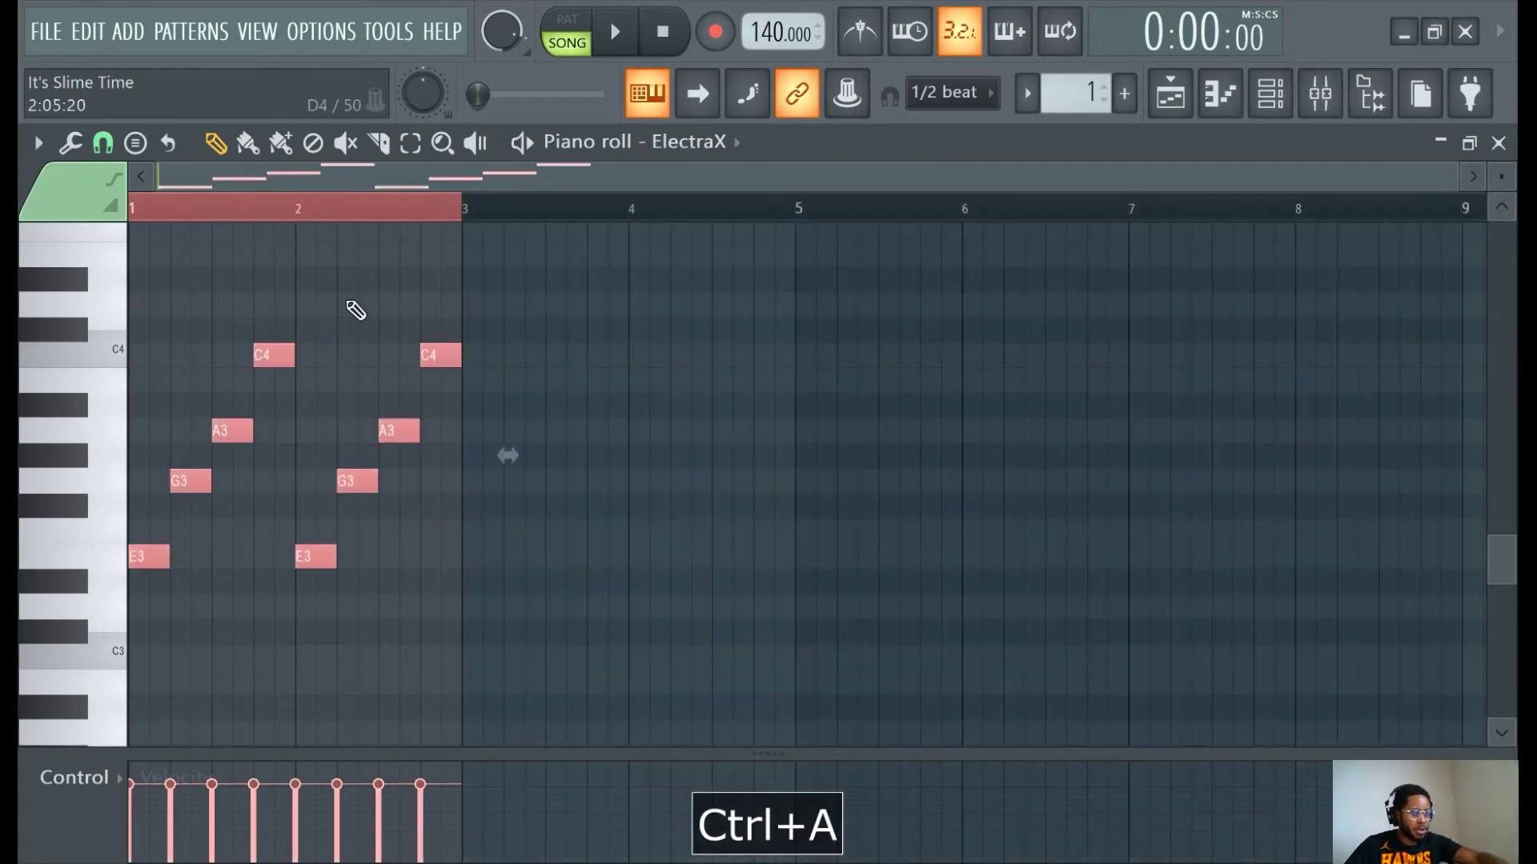
key("ctrl+b")
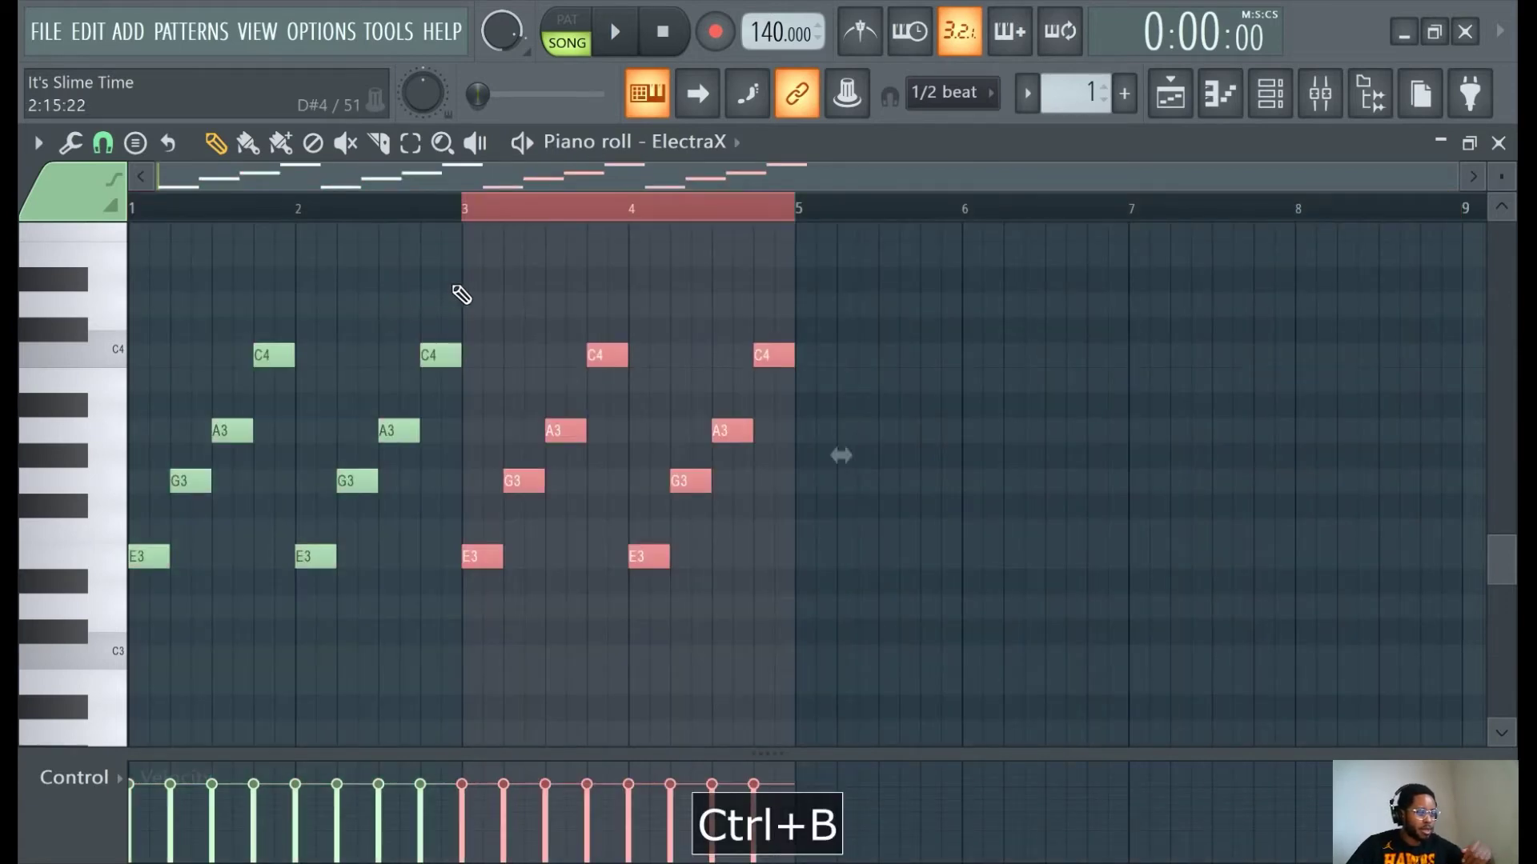
key("ctrl+d")
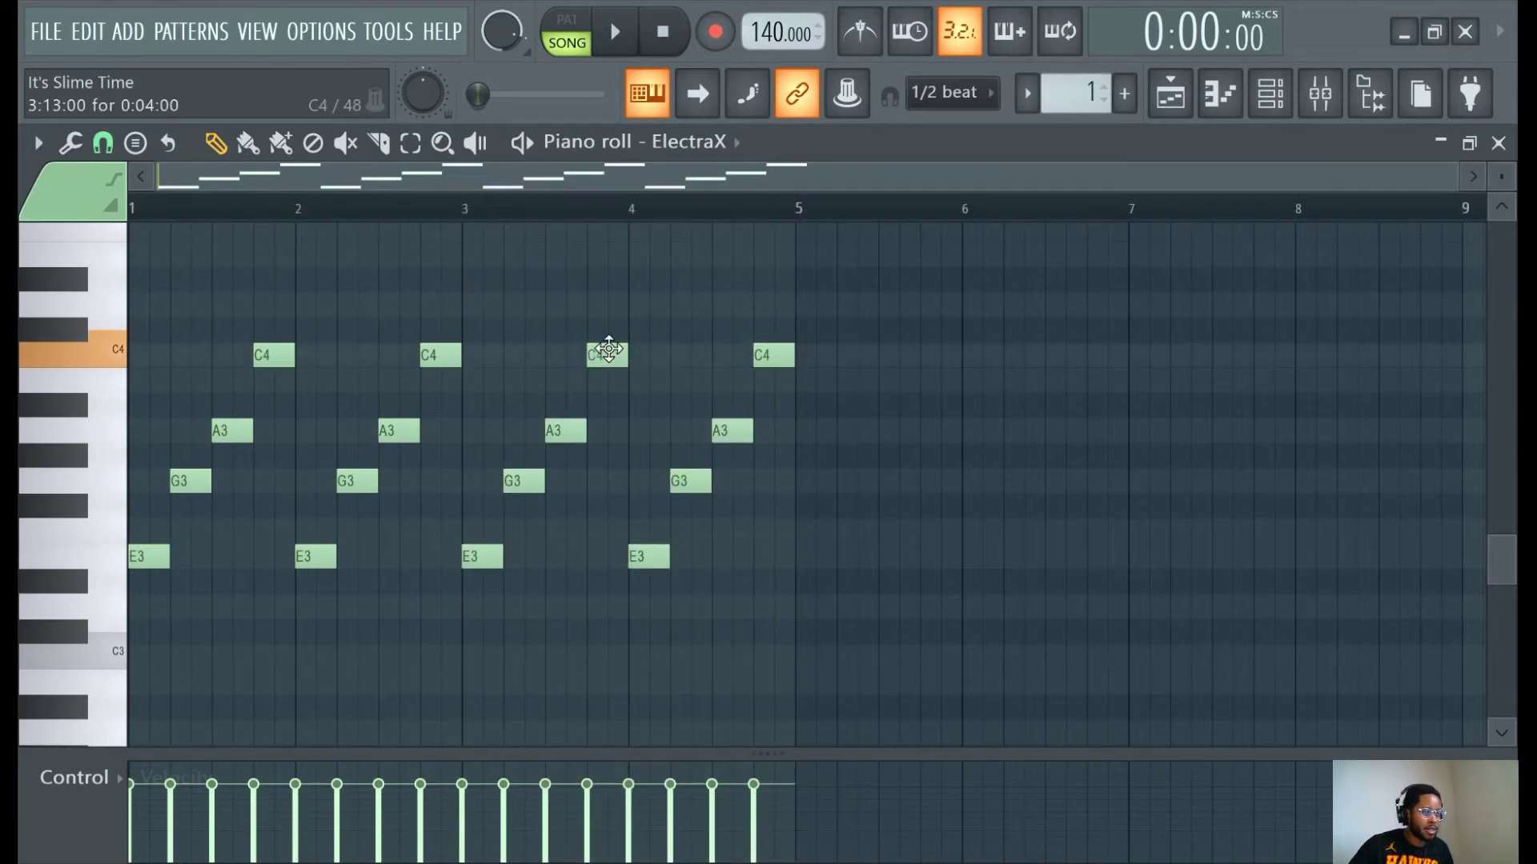
mouse_move(605, 349)
left_mouse_down()
mouse_move(610, 296)
mouse_move(613, 362)
left_mouse_up()
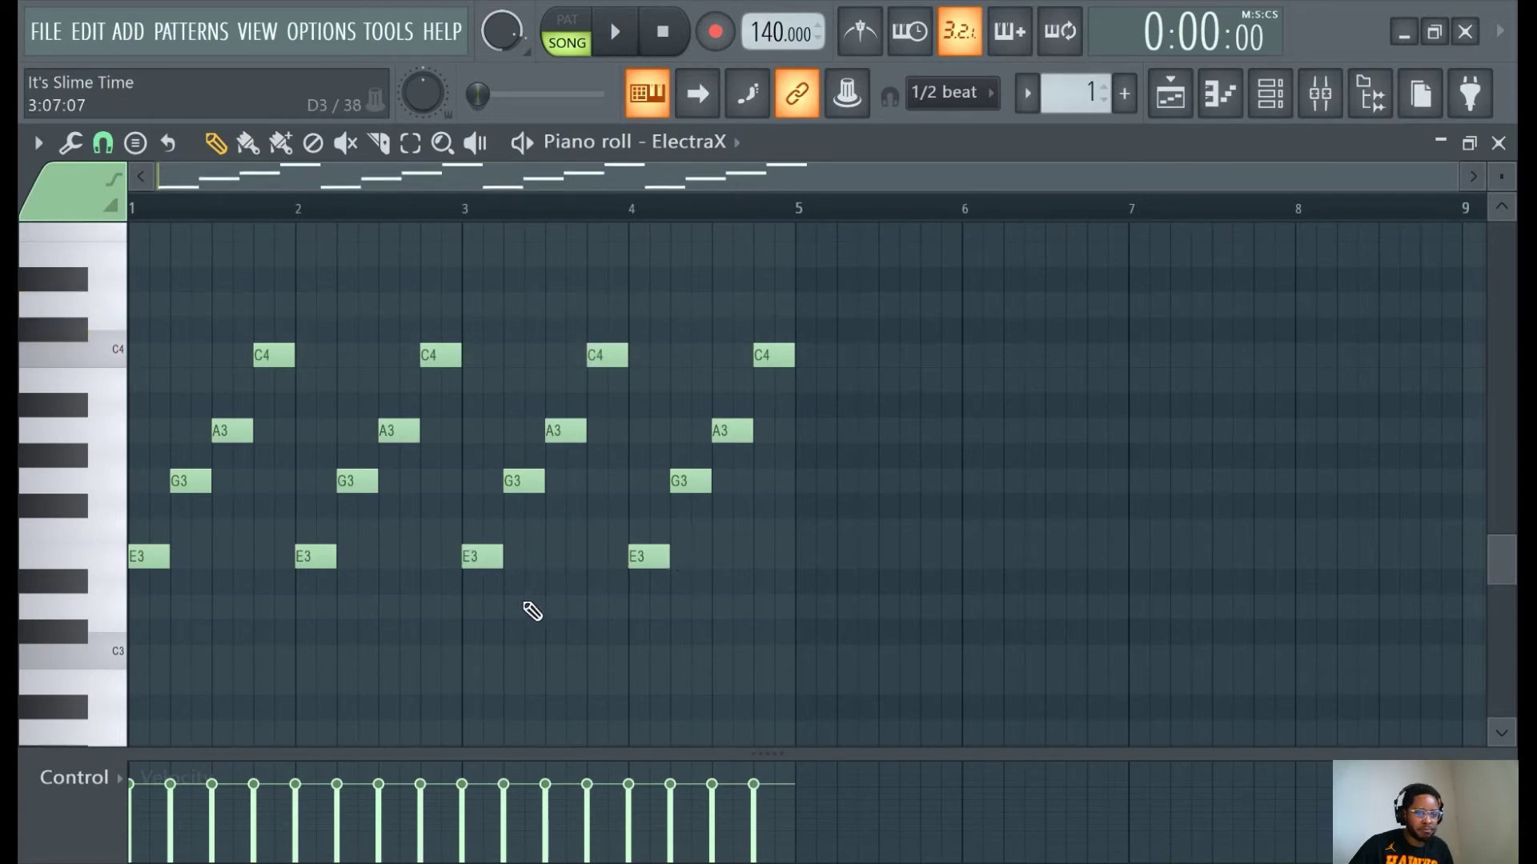
left_click_drag(482, 561, 481, 614)
left_click_drag(639, 552, 642, 602)
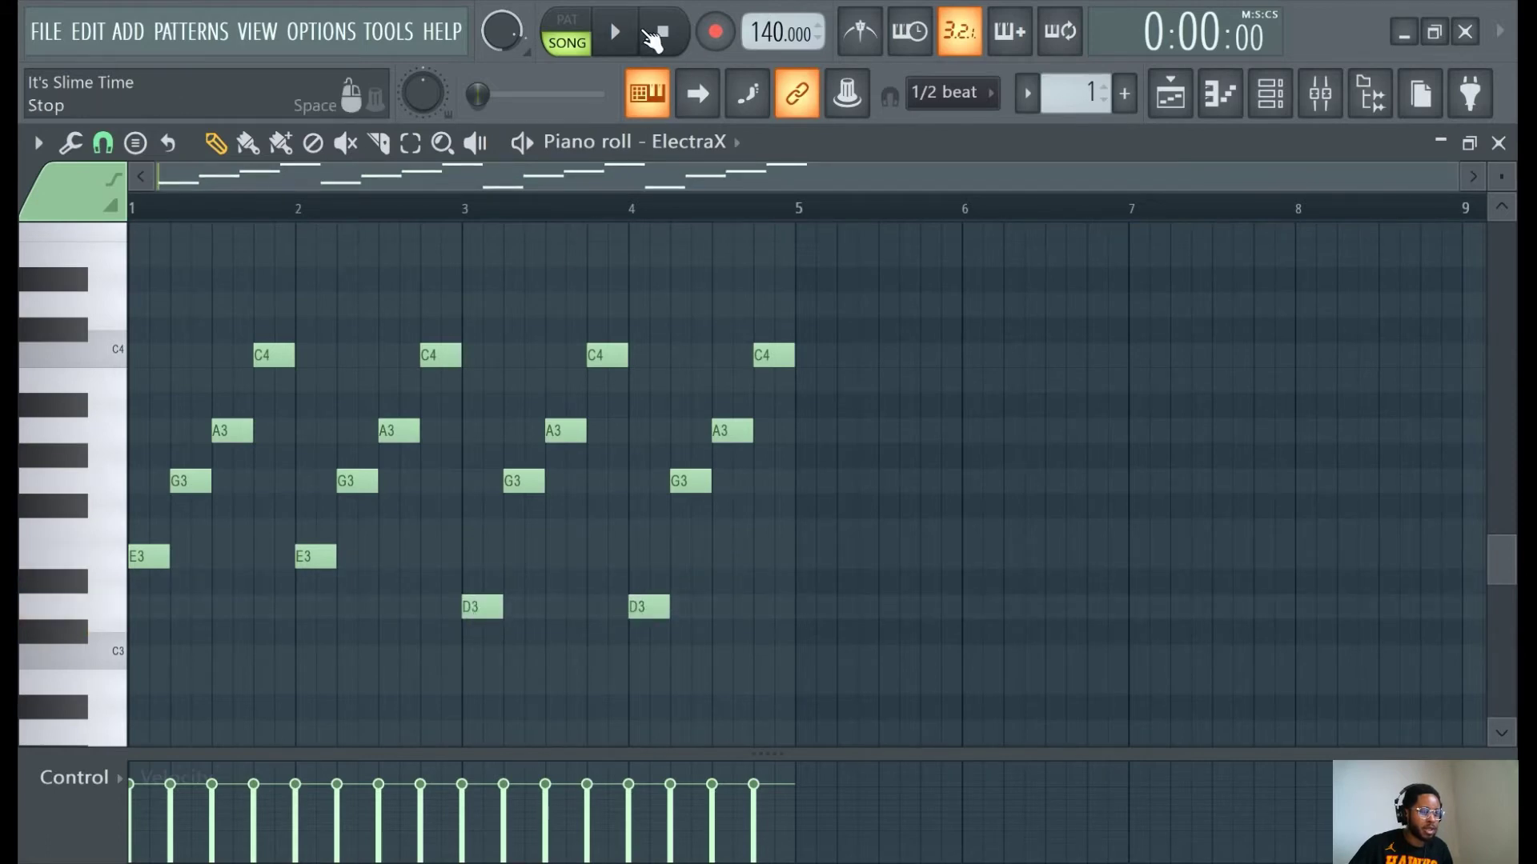
Drop the bar-4 D3 note to C3 and replay the four-bar melody from the start.
left_click(630, 36)
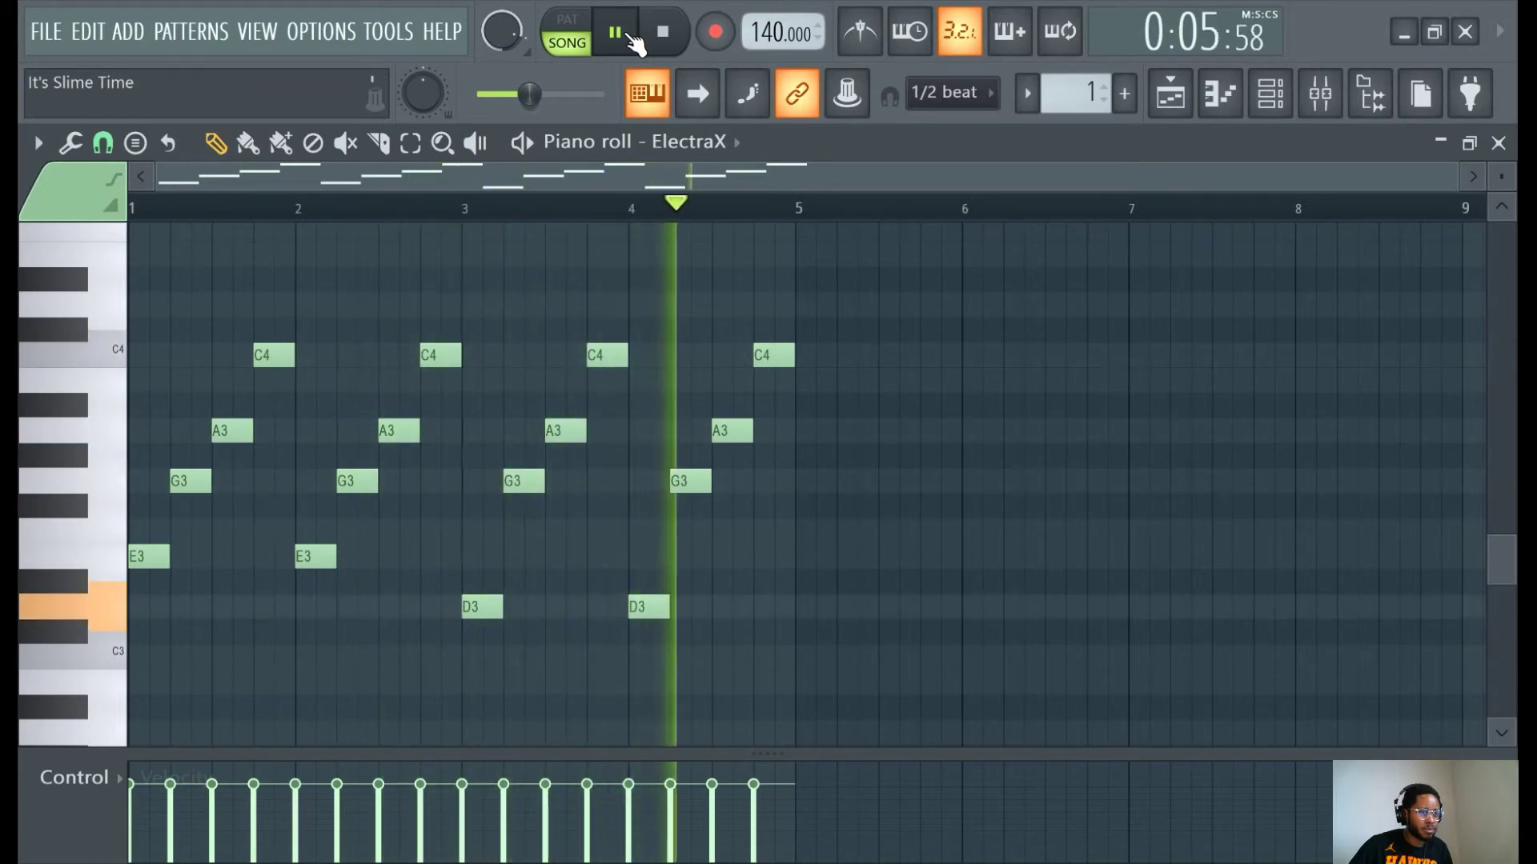
left_click(630, 36)
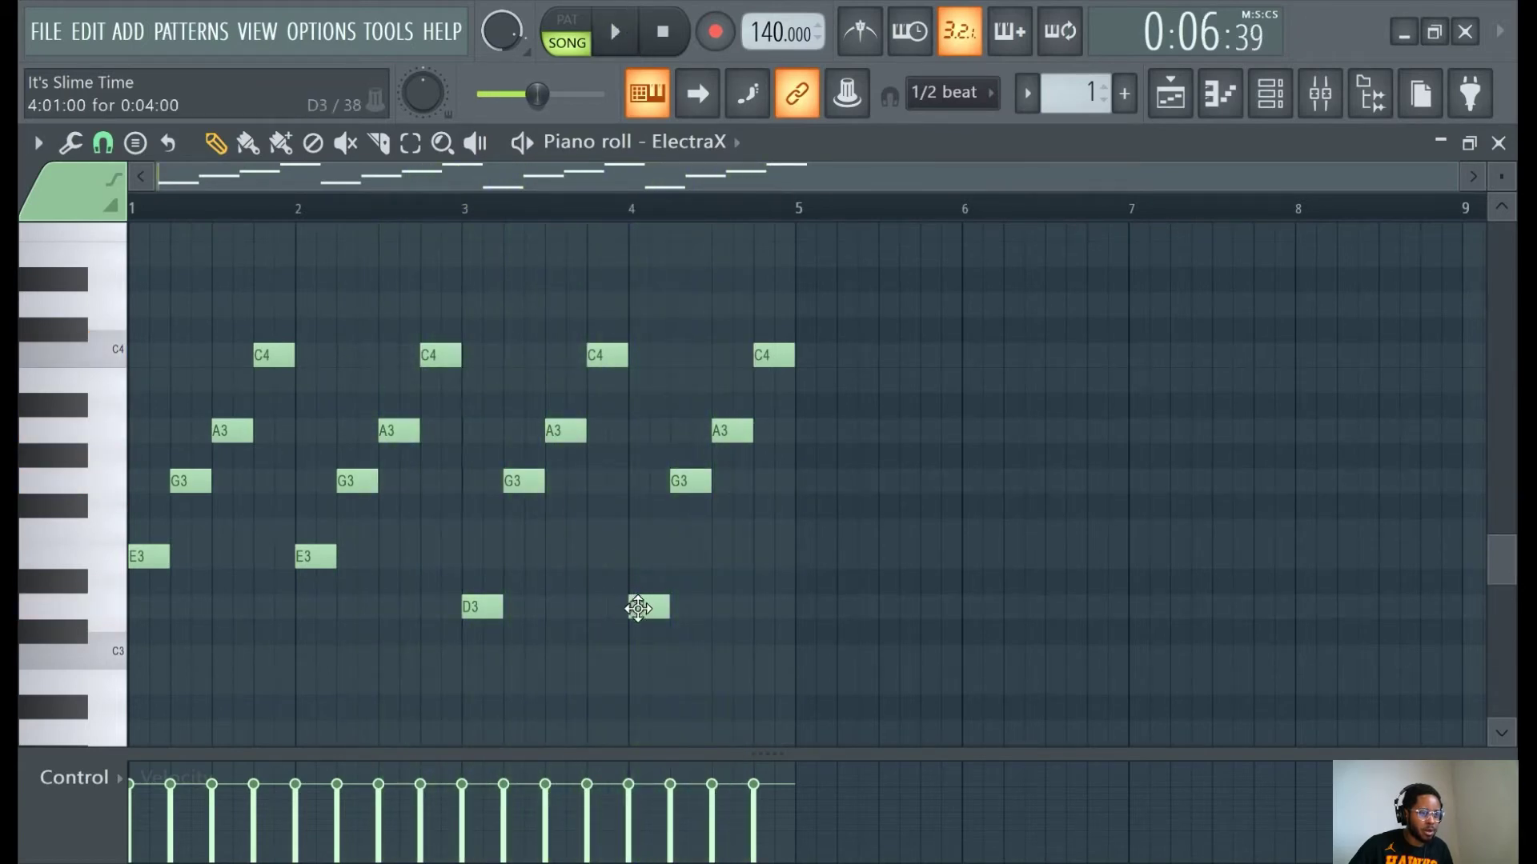
left_click_drag(638, 608, 638, 660)
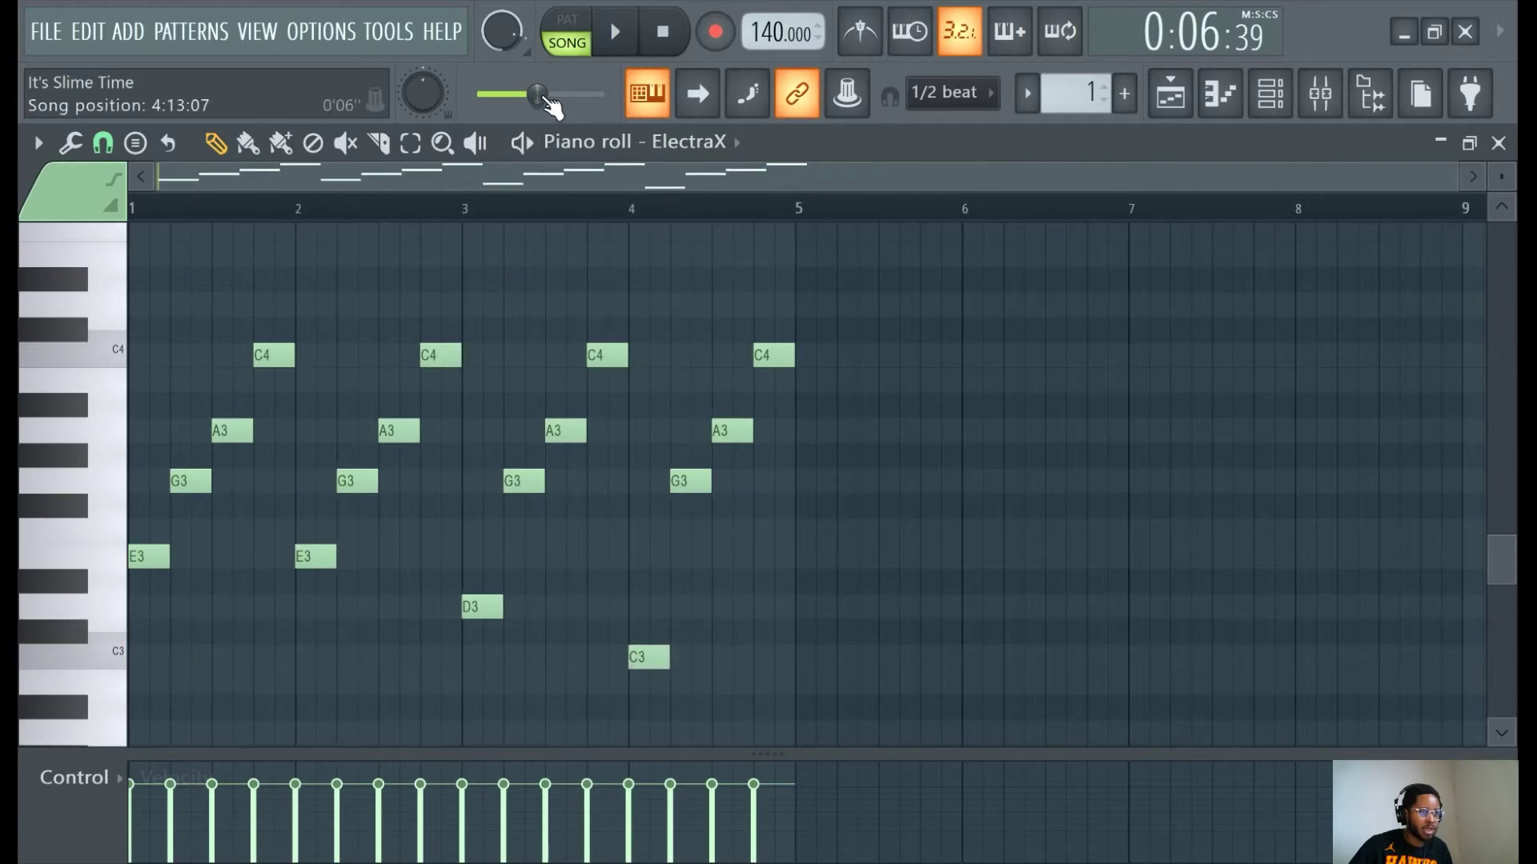
left_click_drag(536, 94, 480, 95)
left_click(614, 32)
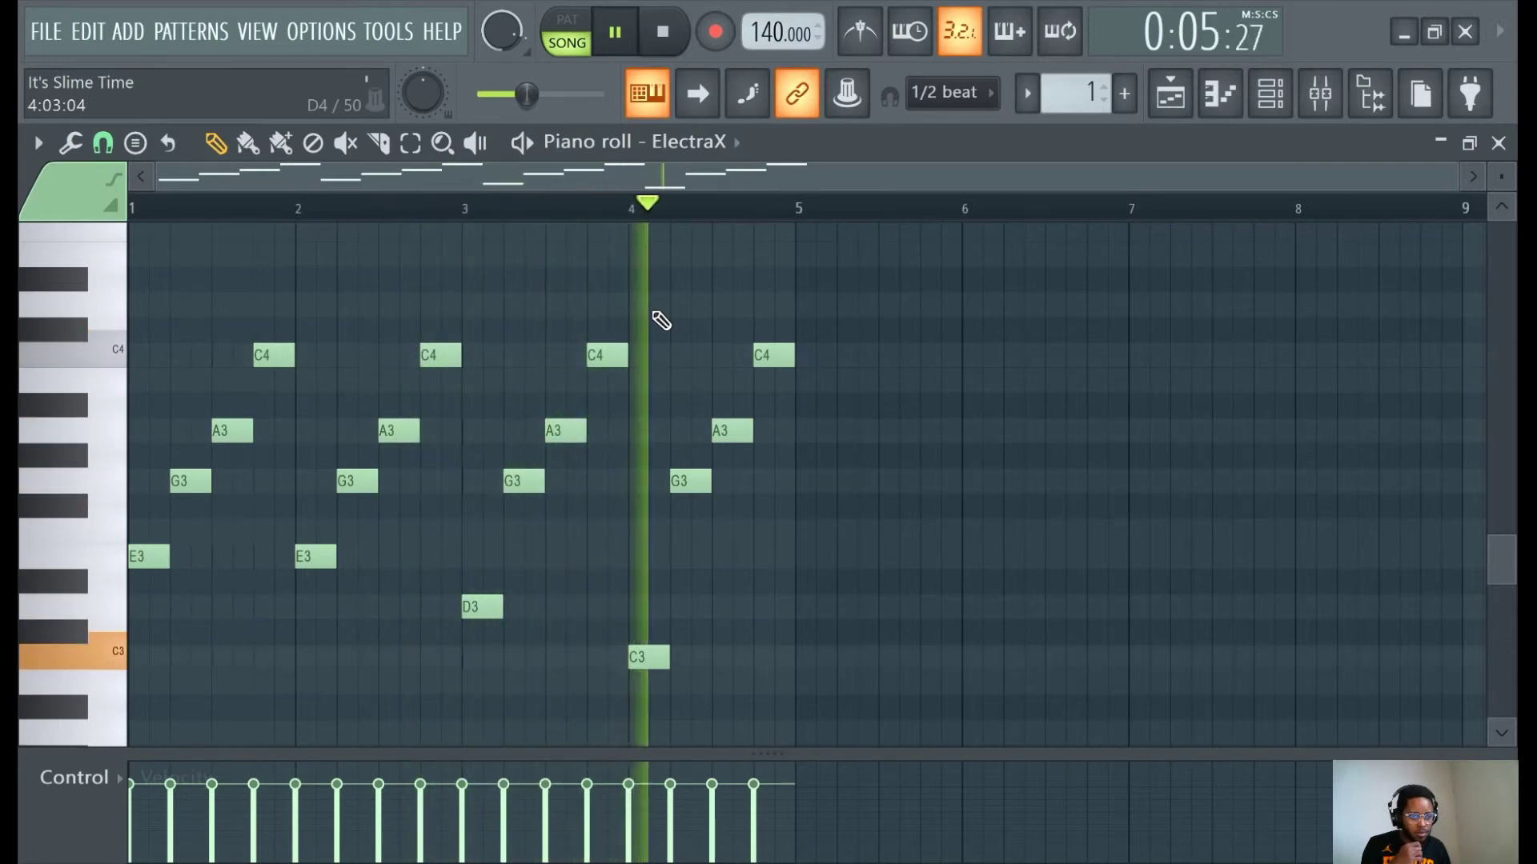
left_click(628, 36)
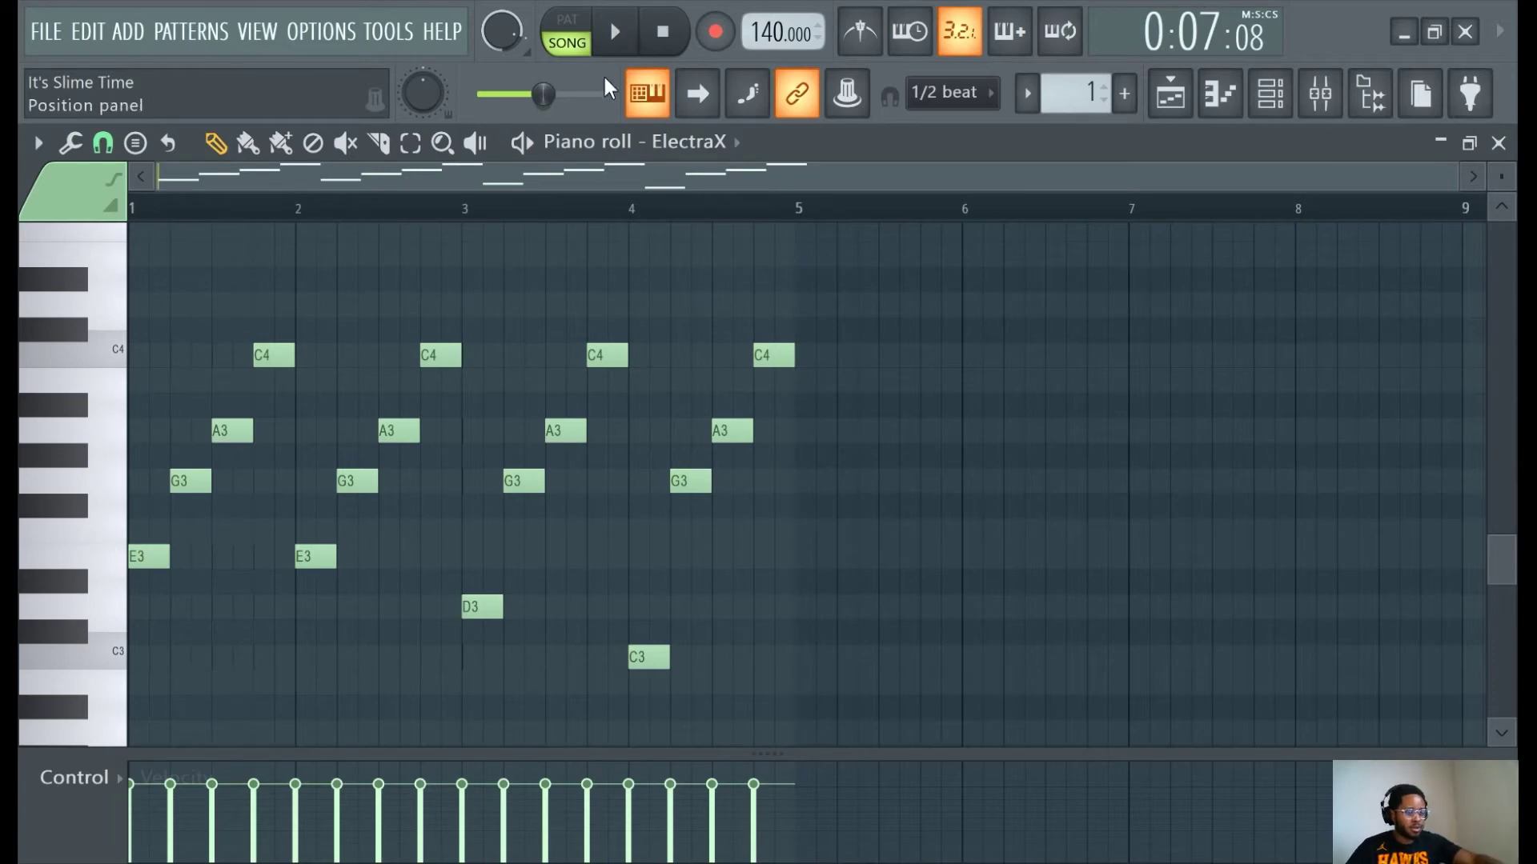
key("ctrl+a")
Duplicate the four bars into bars 5–8 and raise the bar-7 C4 note to D4.
key("ctrl+b")
scroll(532, 205, "down", 2)
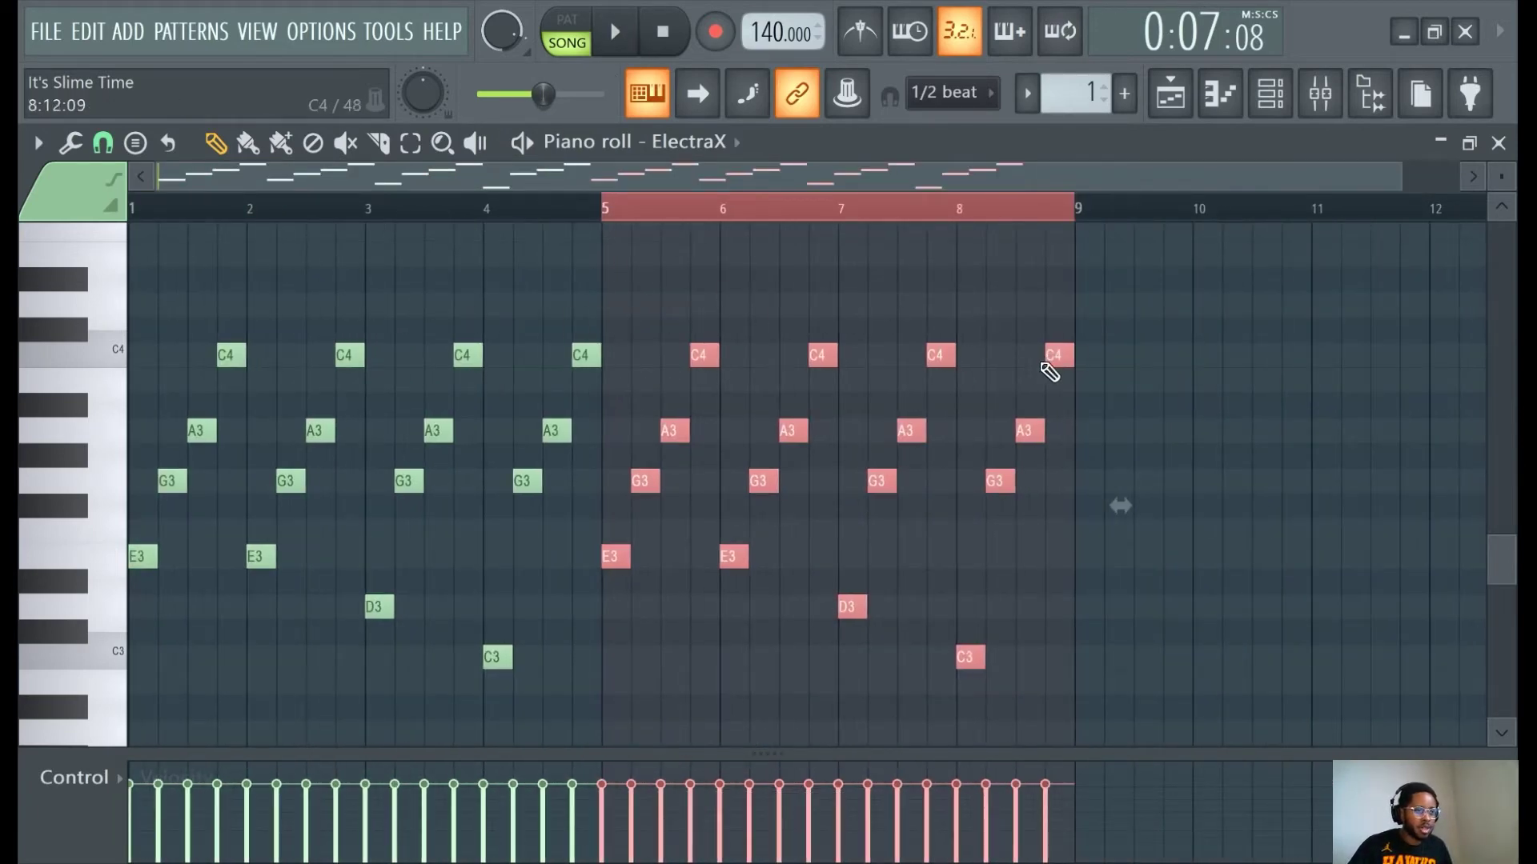
key("ctrl+d")
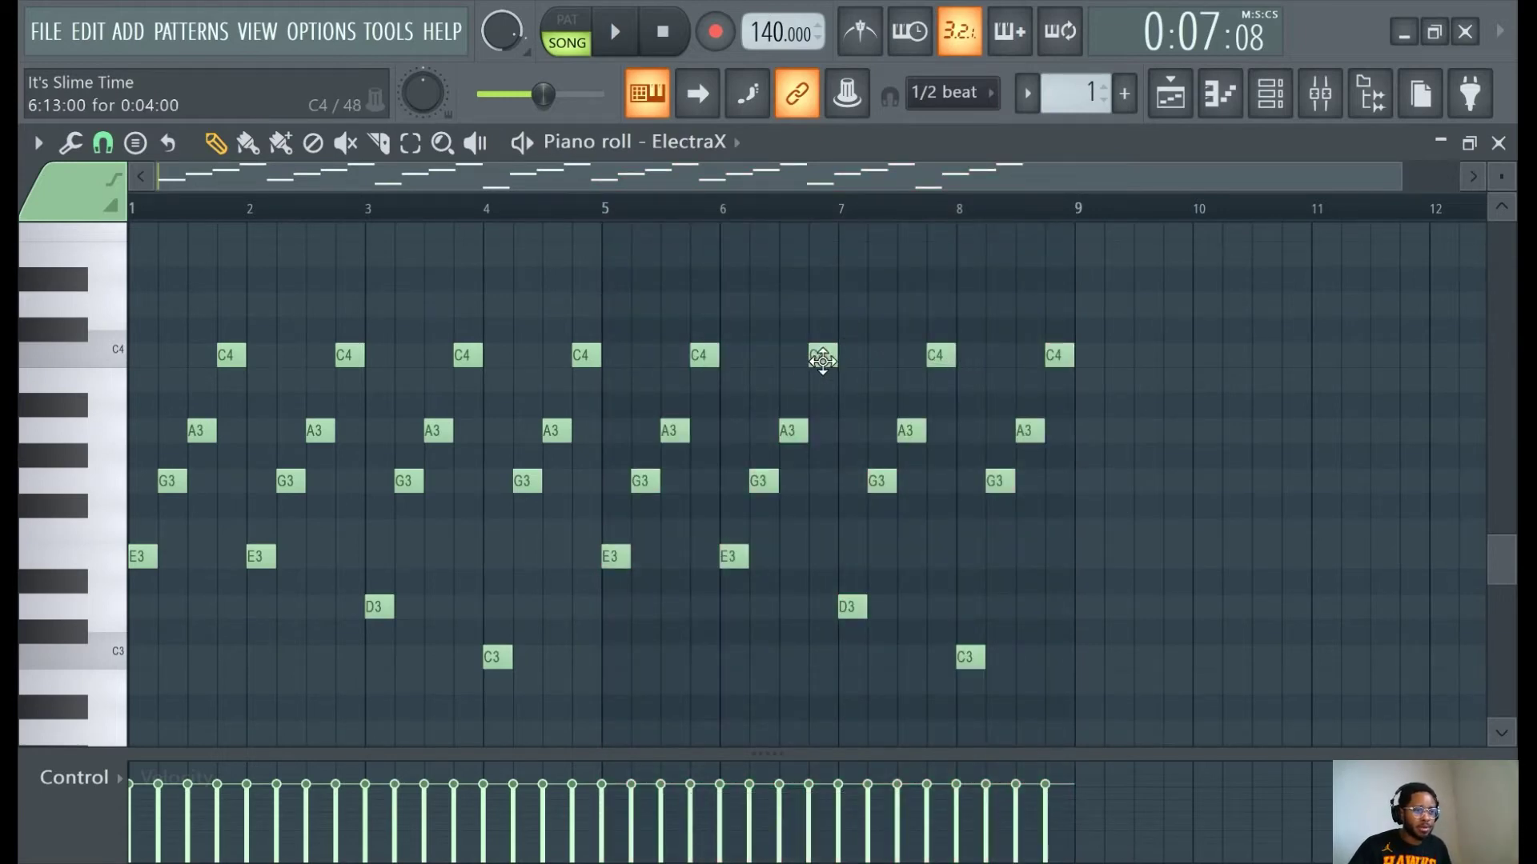
left_click_drag(823, 361, 822, 311)
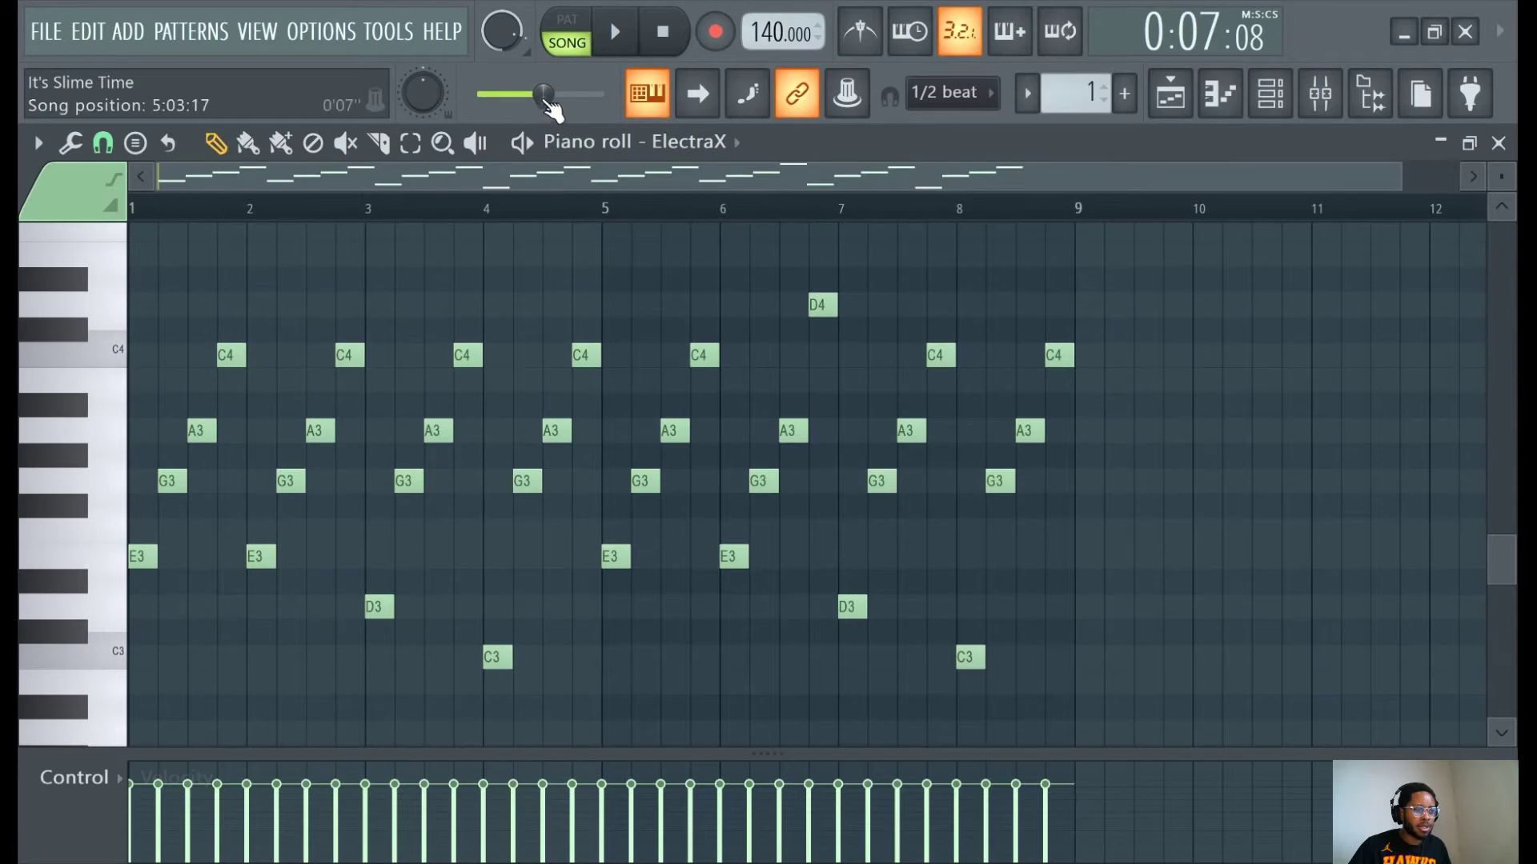
left_click_drag(544, 94, 478, 94)
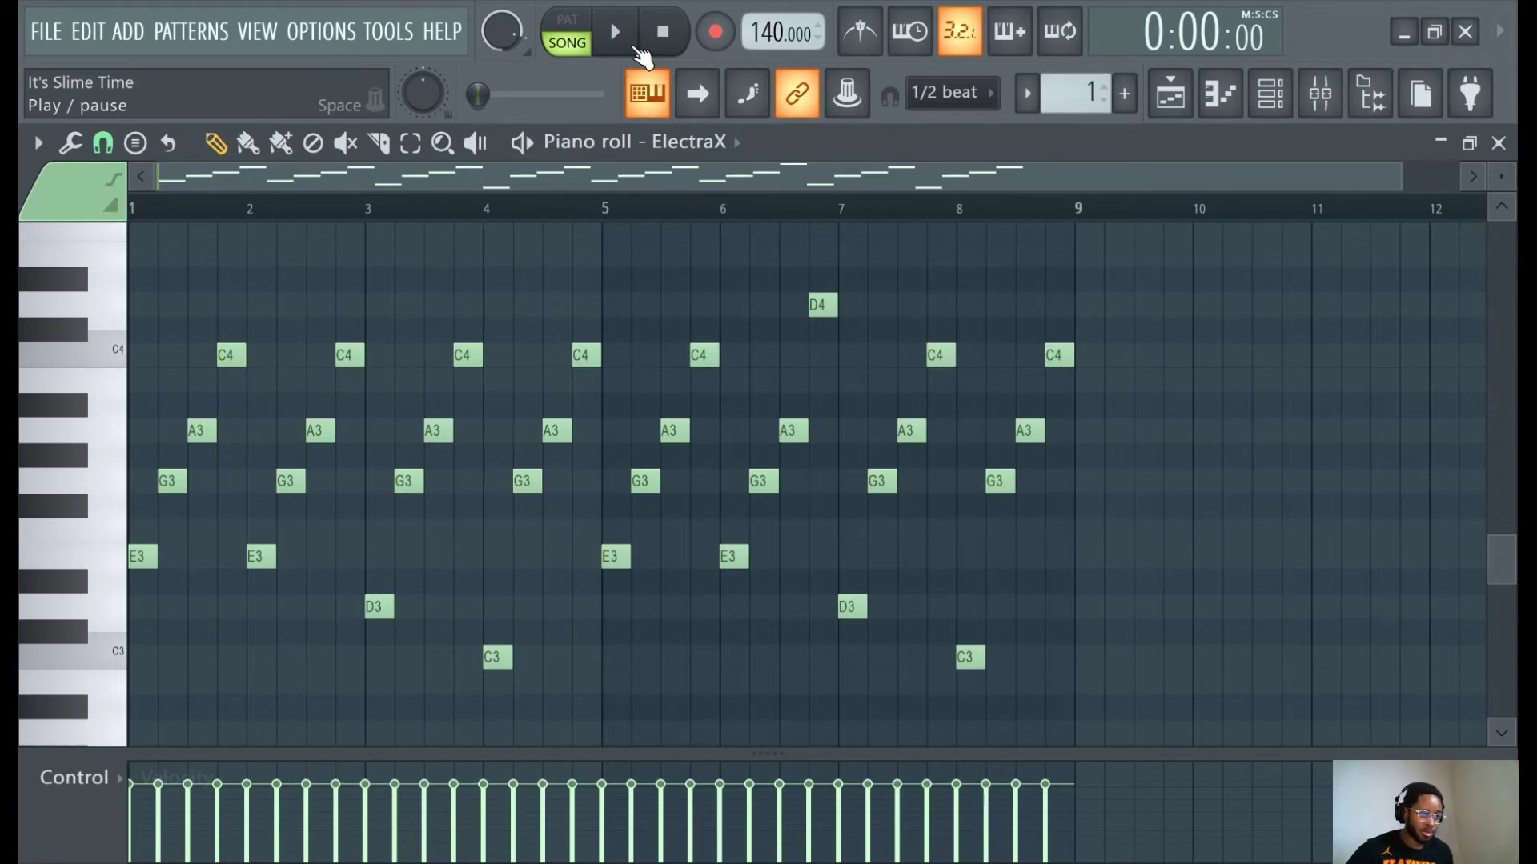
Listen to the eight-bar melody with its D3/C3 endings and D4 peak, then pause.
left_click(638, 50)
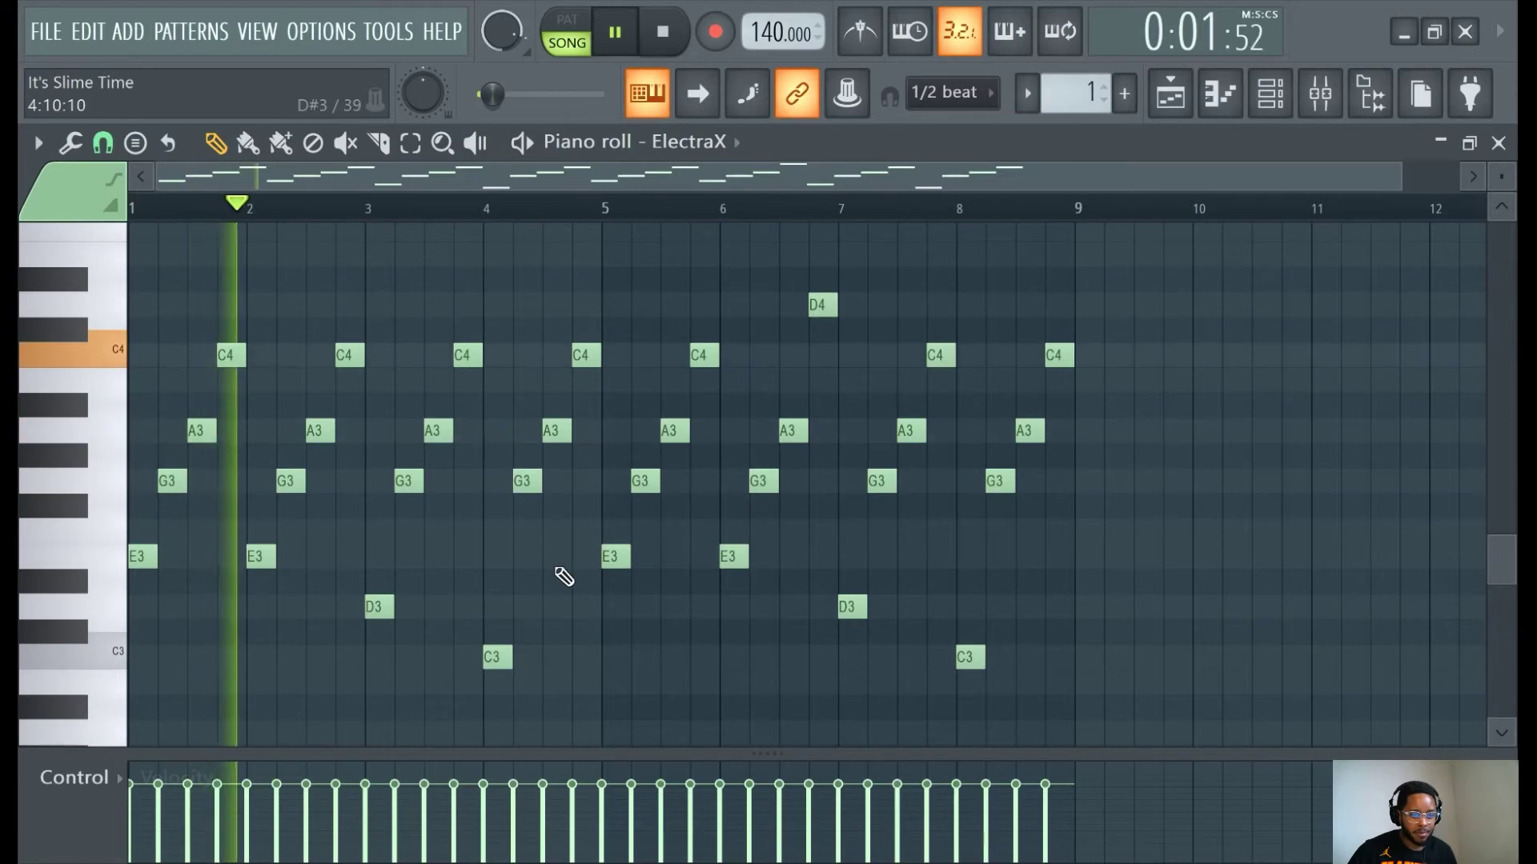
scroll(660, 314, "down", 2)
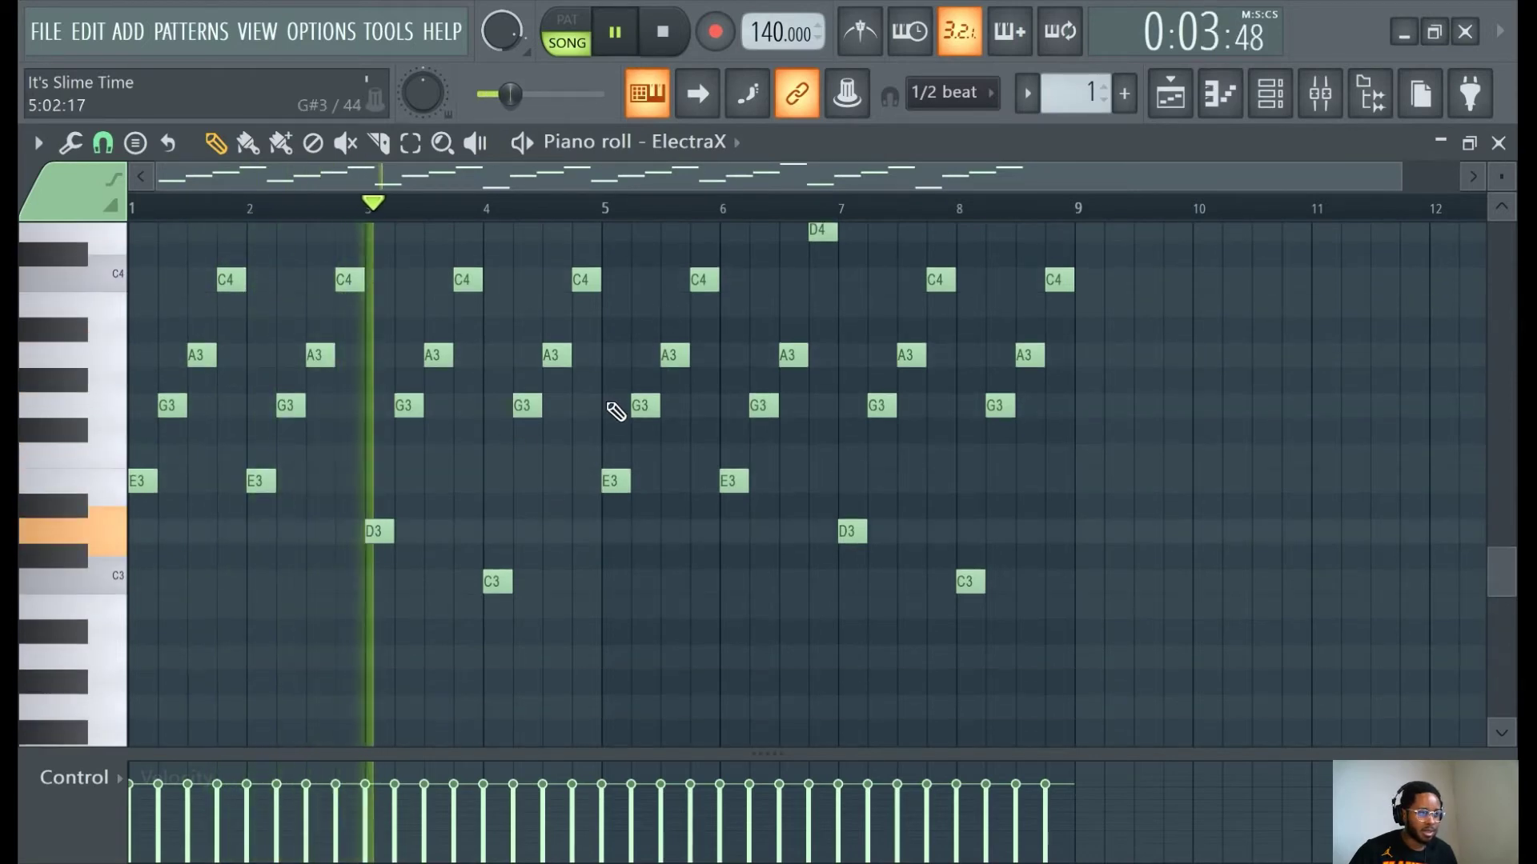
scroll(615, 412, "up", 2)
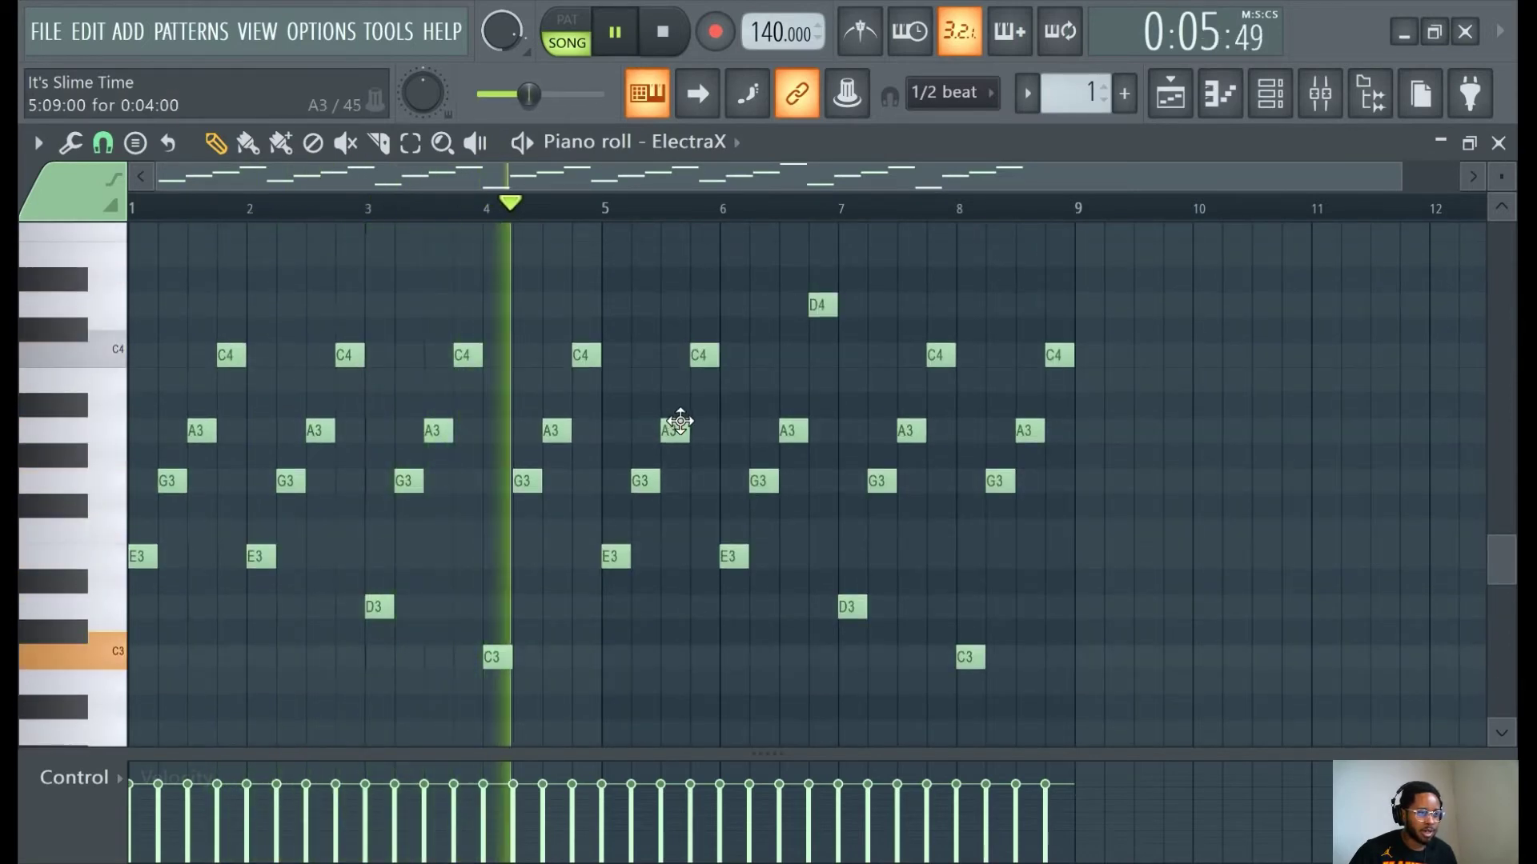
scroll(773, 456, "down", 2)
scroll(805, 423, "up", 2)
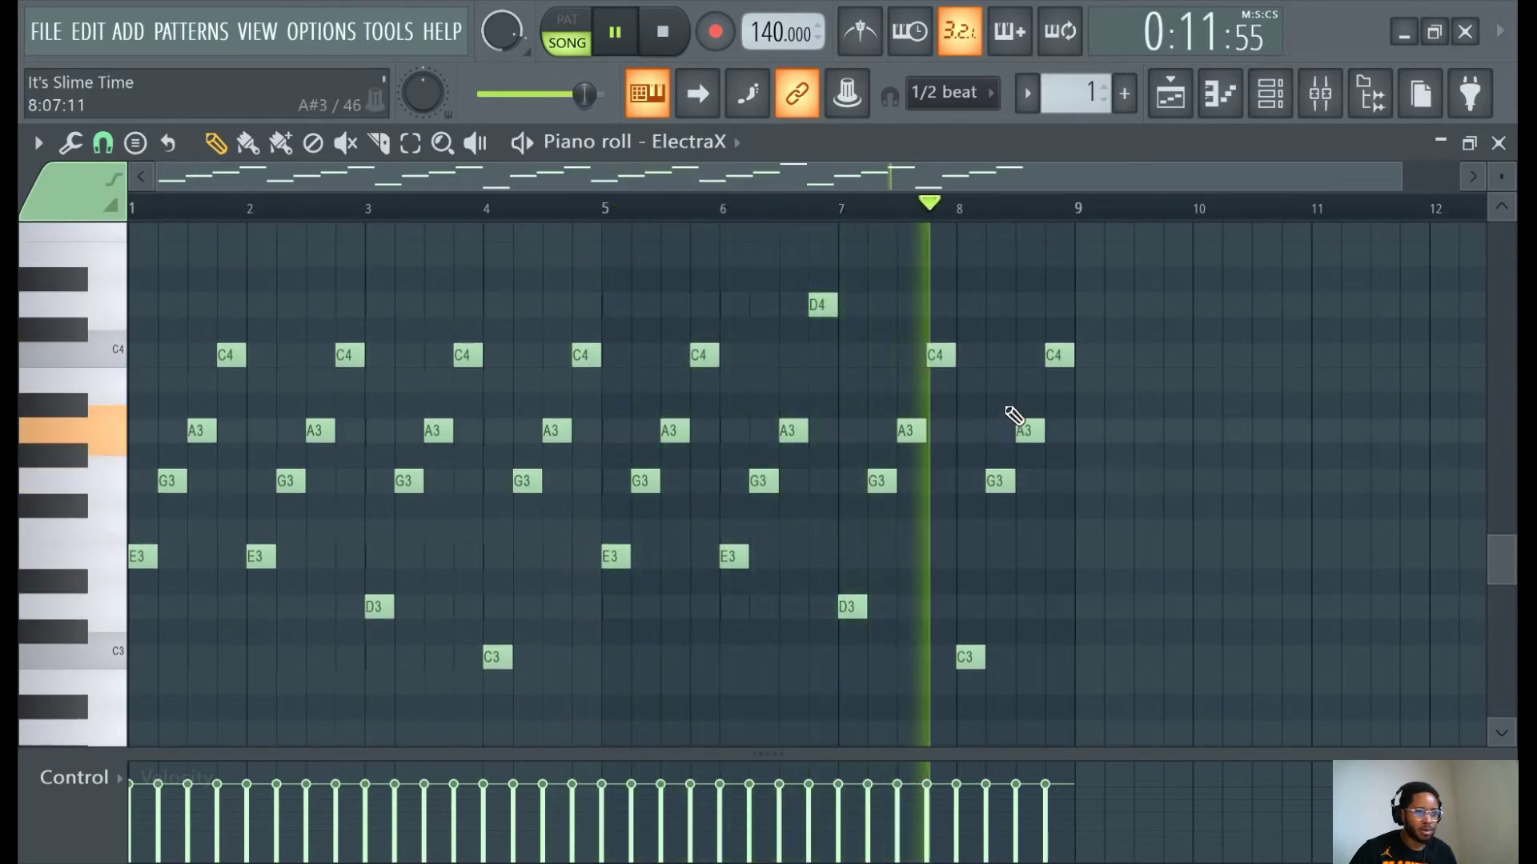
left_click(632, 35)
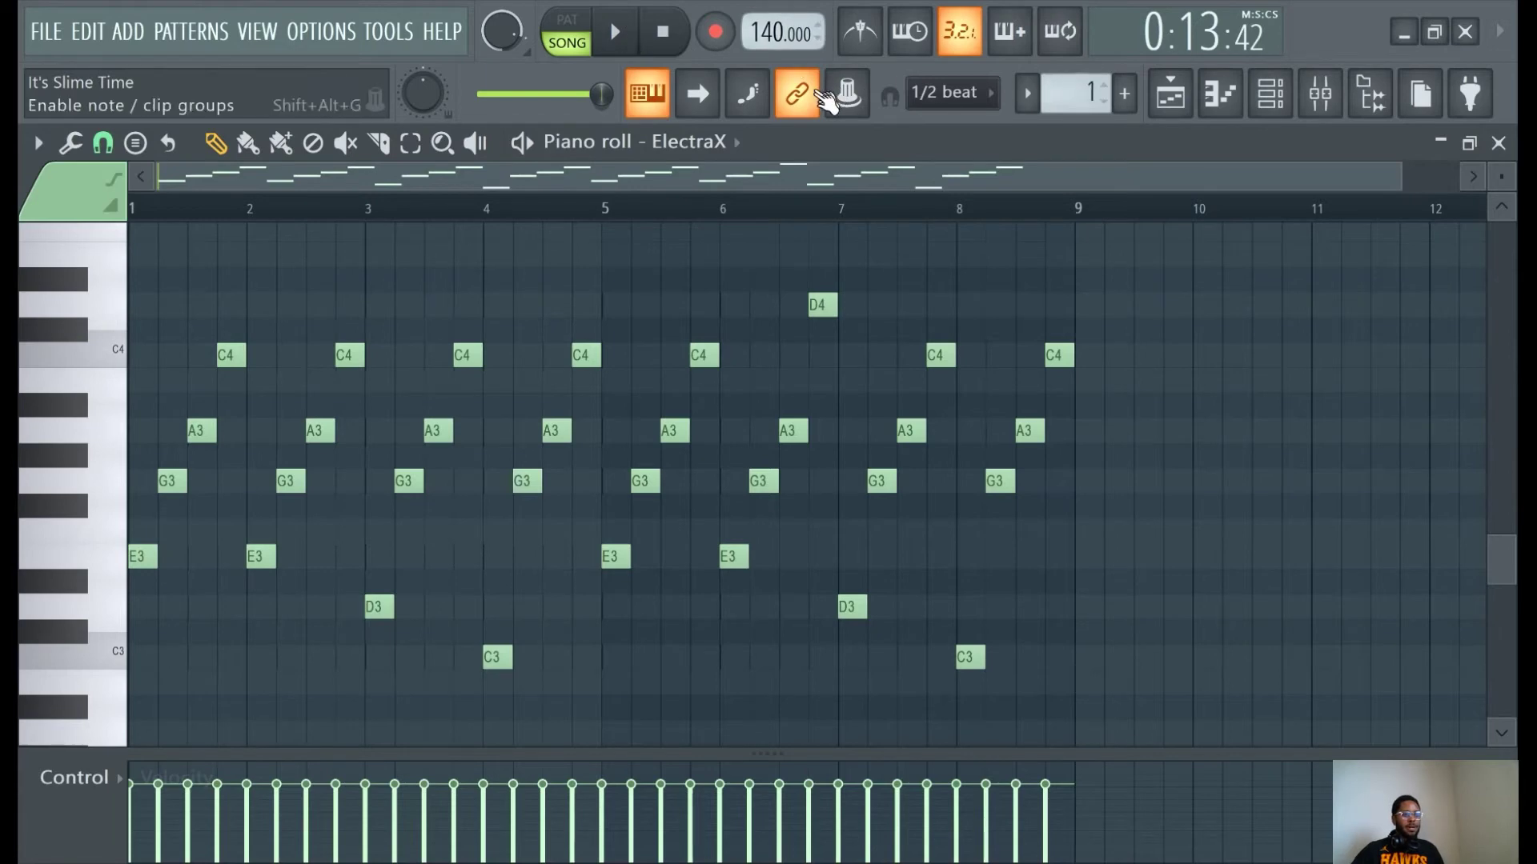
Stop the song at the start and load the Hat channel's notes into the piano roll.
left_click(1273, 92)
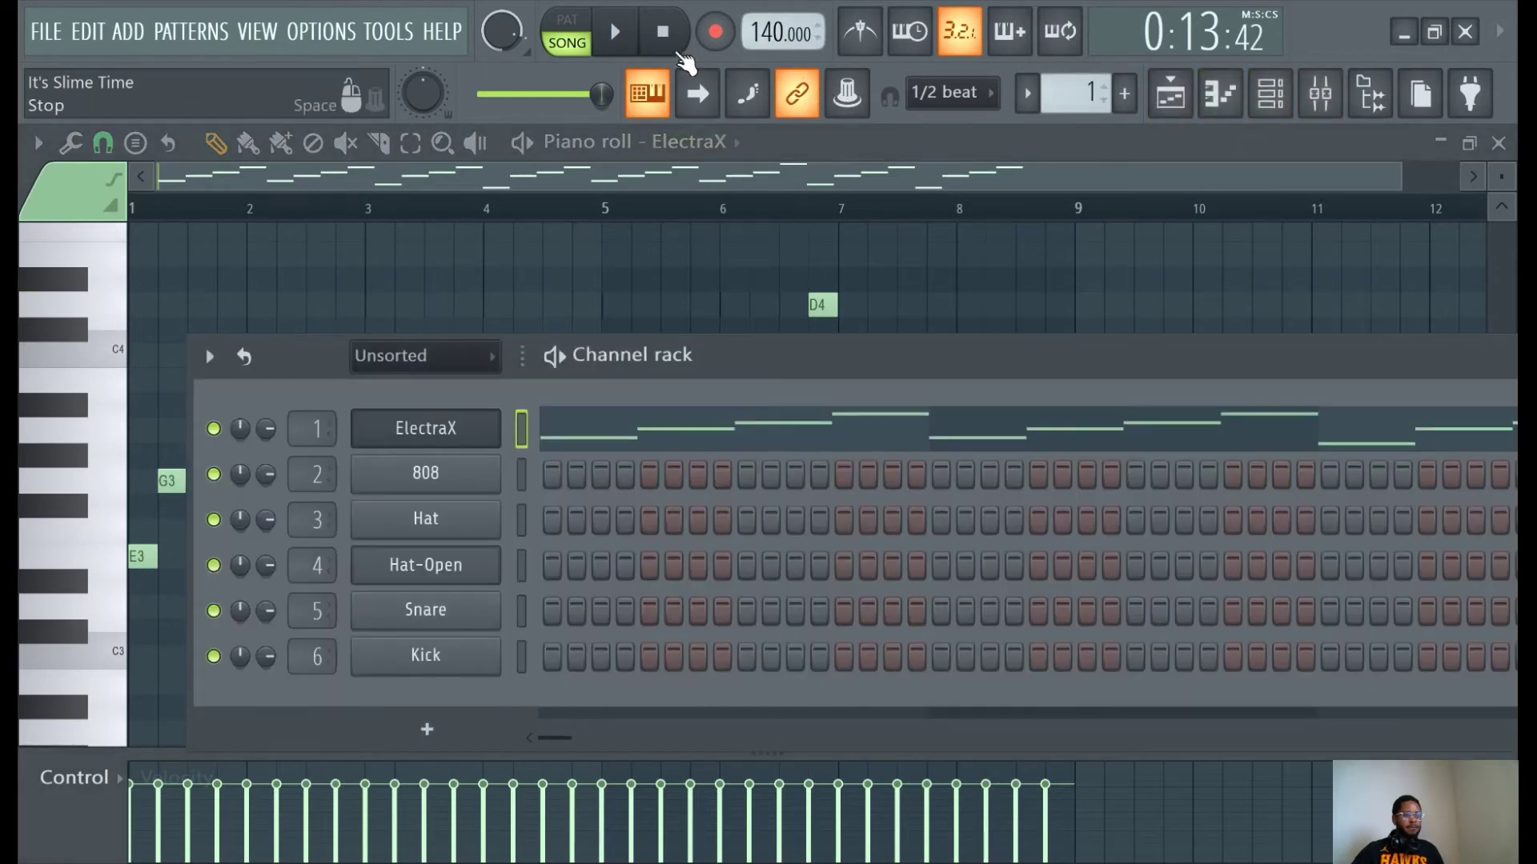
left_click(663, 32)
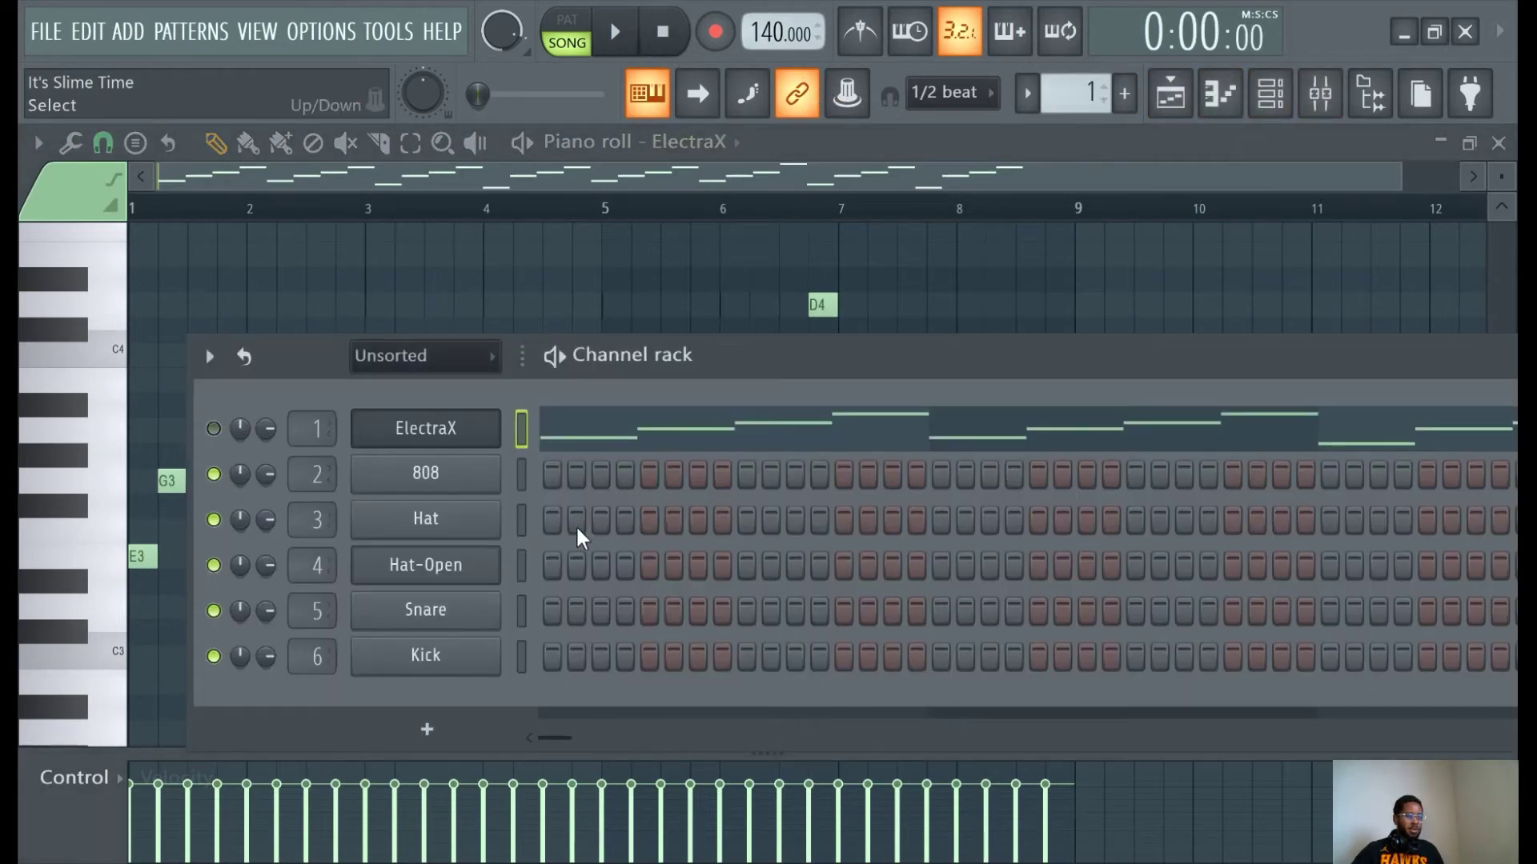
left_click(521, 520)
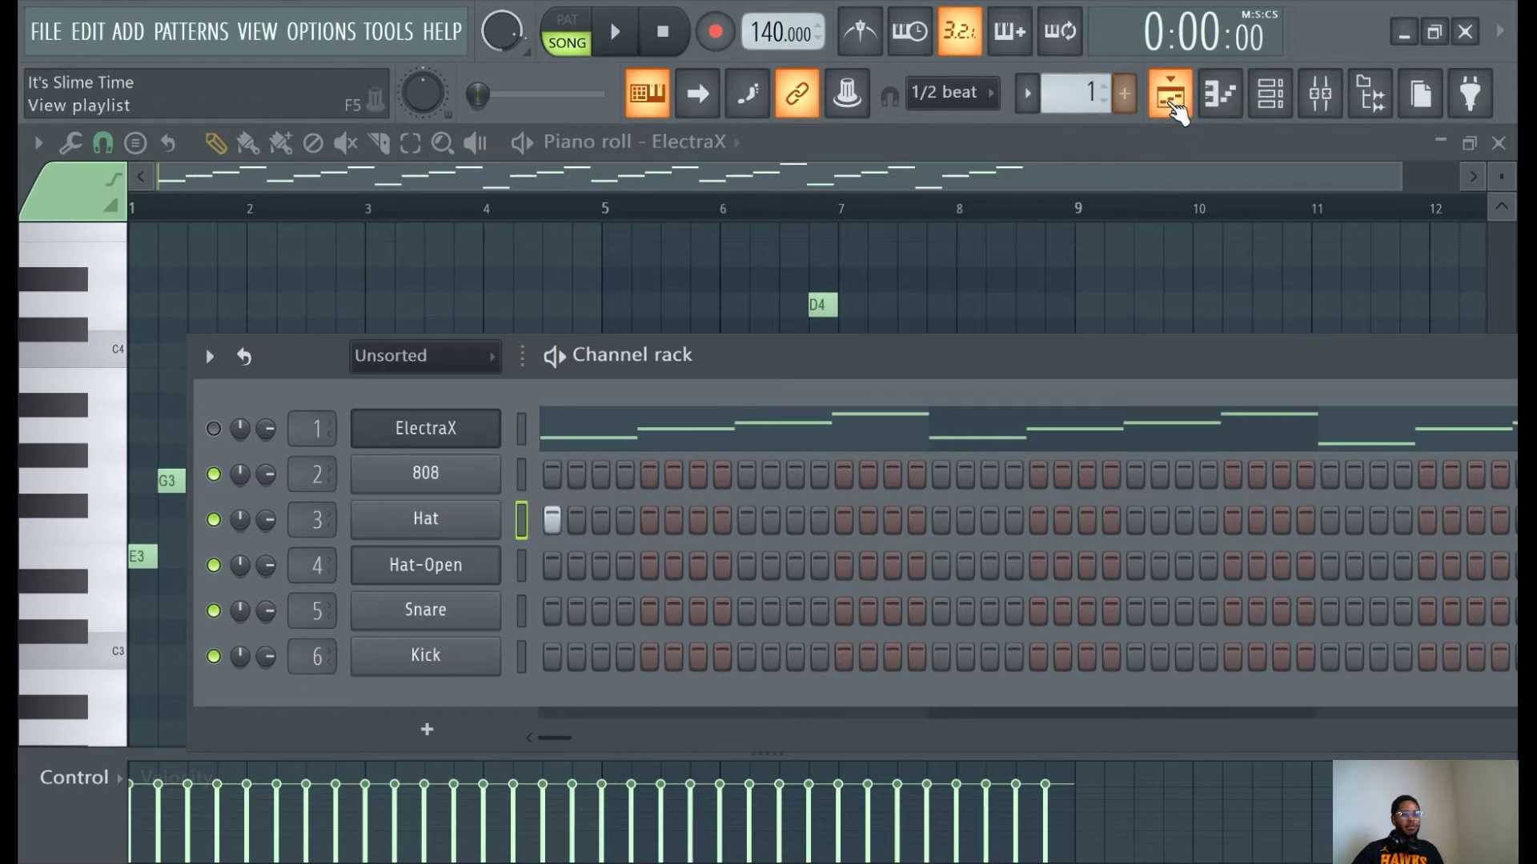
left_click(1215, 99)
Play back the four C5 hat notes in bar 1 to audition them.
scroll(247, 518, "up", 5)
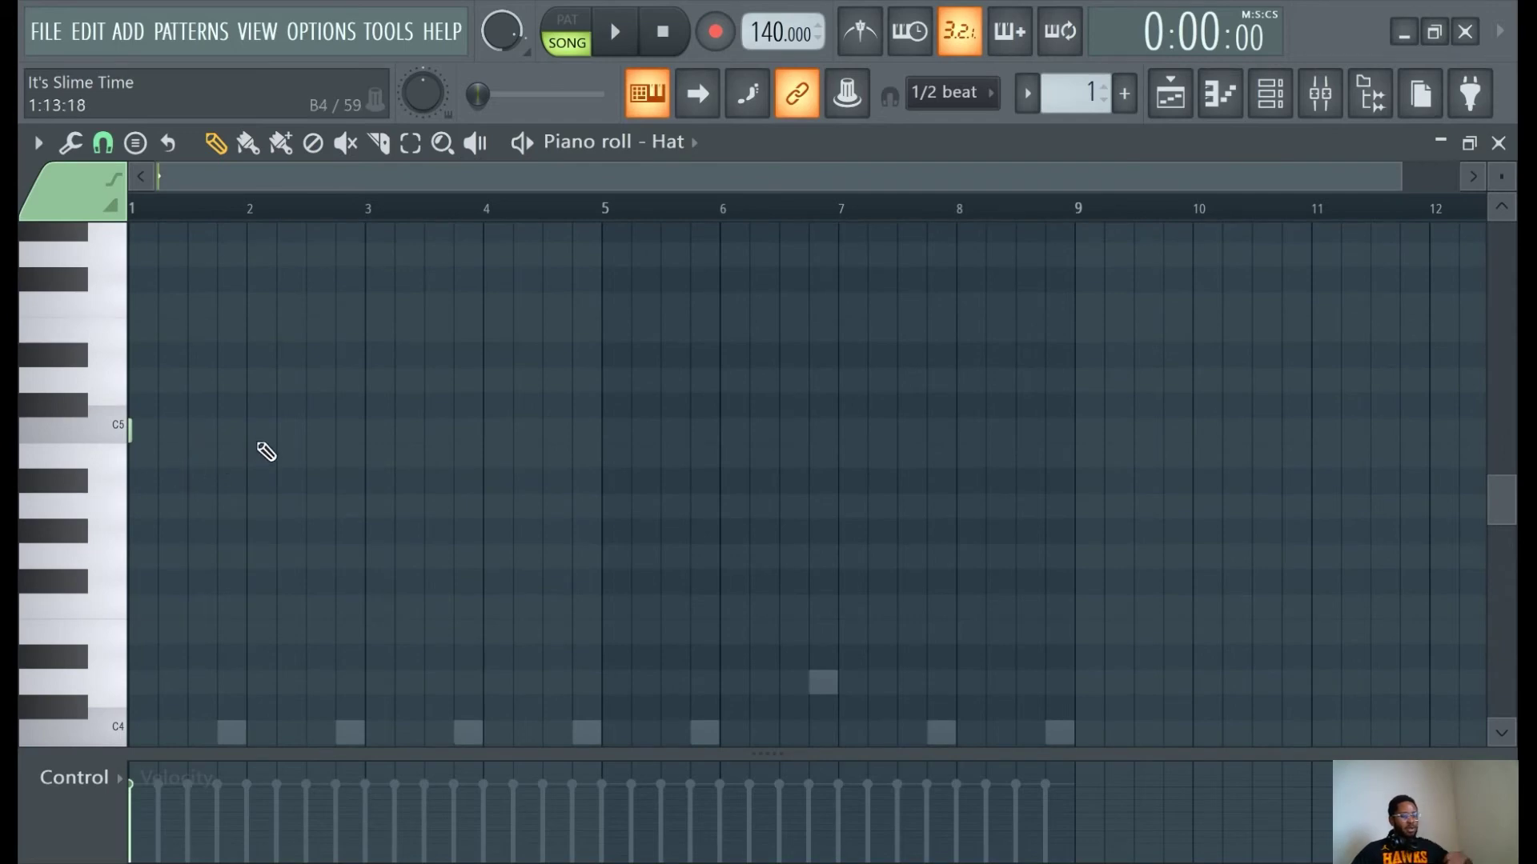
scroll(301, 387, "up", 3)
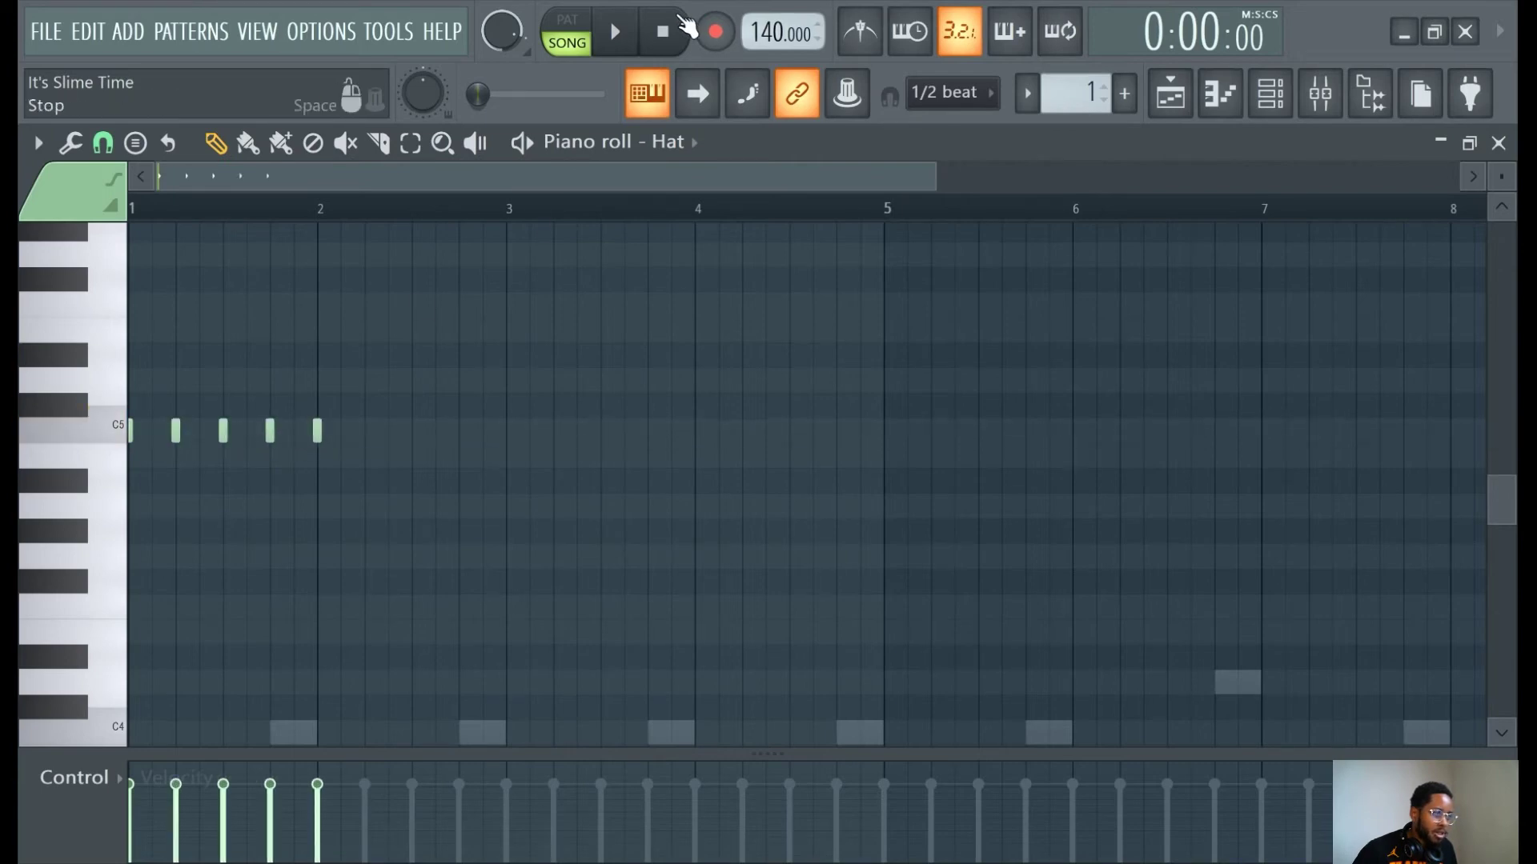
left_click(615, 32)
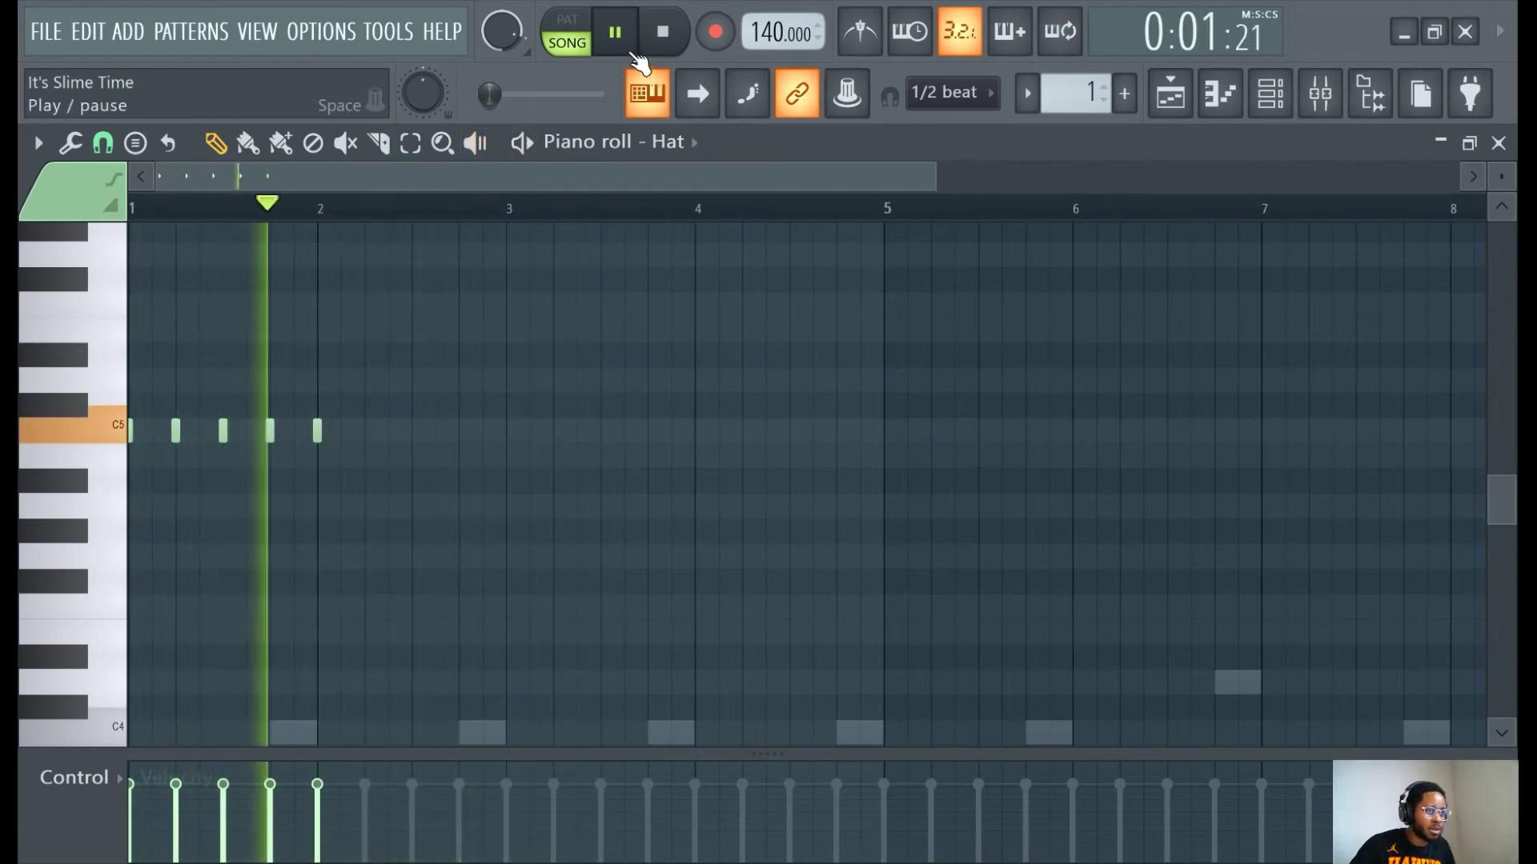
left_click(633, 53)
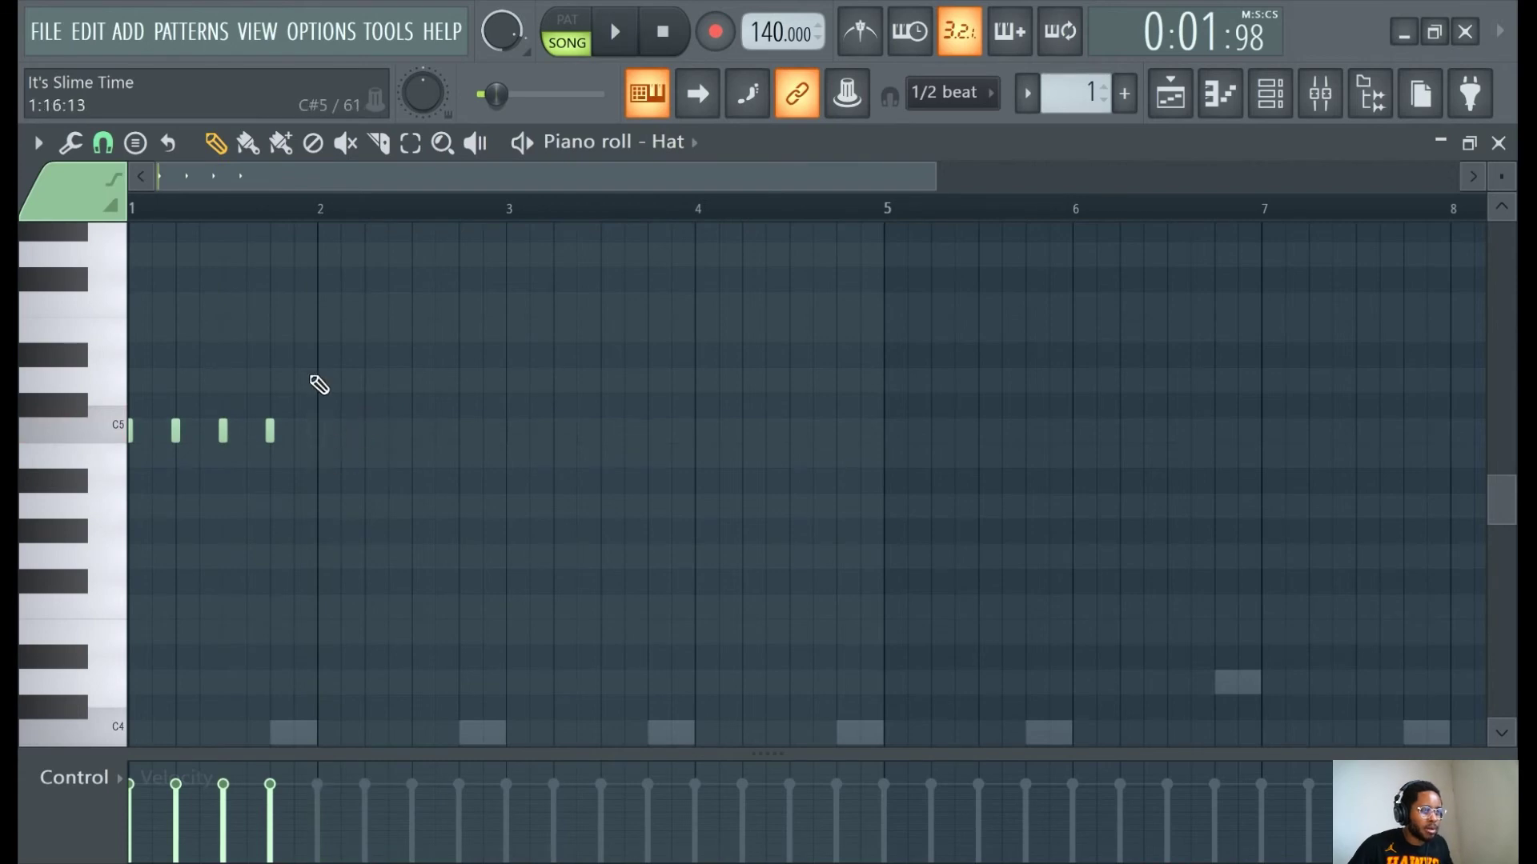
Duplicate the bar 1 hat notes into bars 2–4, deselect them, and play the four-bar pattern.
key("ctrl+a")
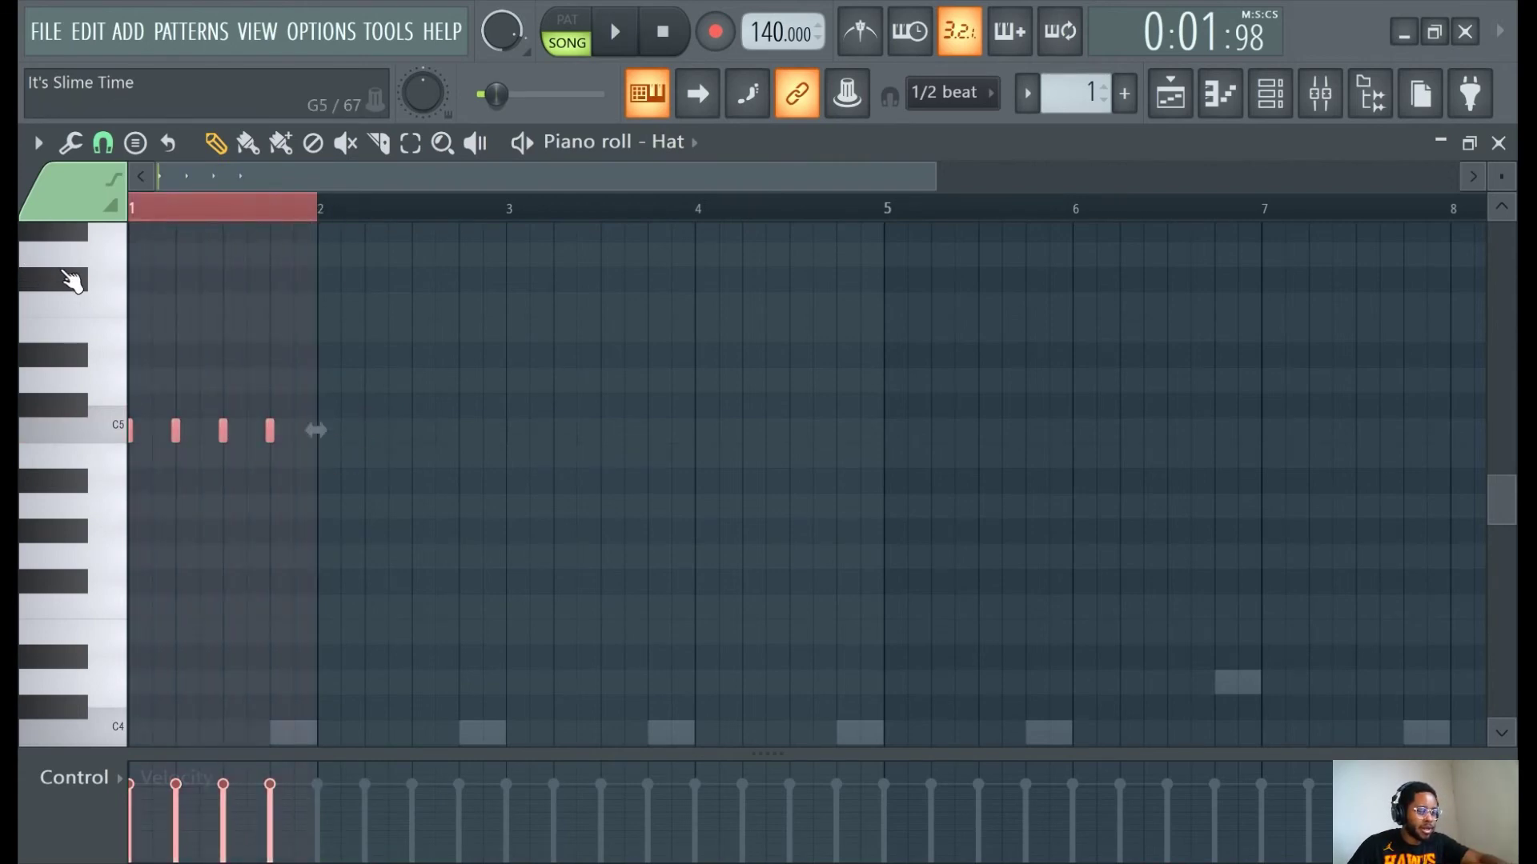
key("ctrl+b")
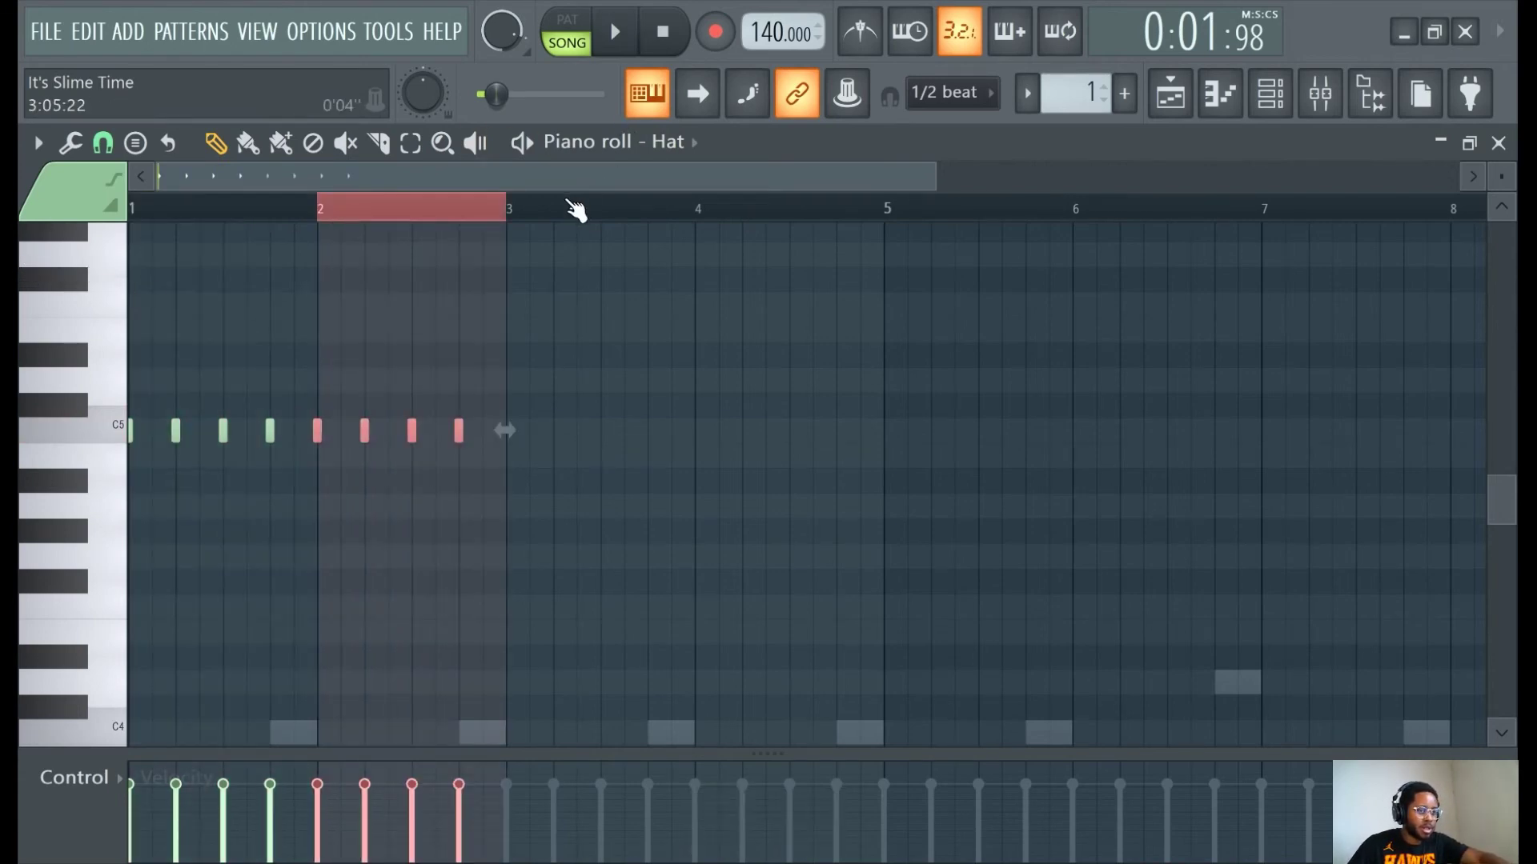
key("ctrl+b")
key("ctrl+b")
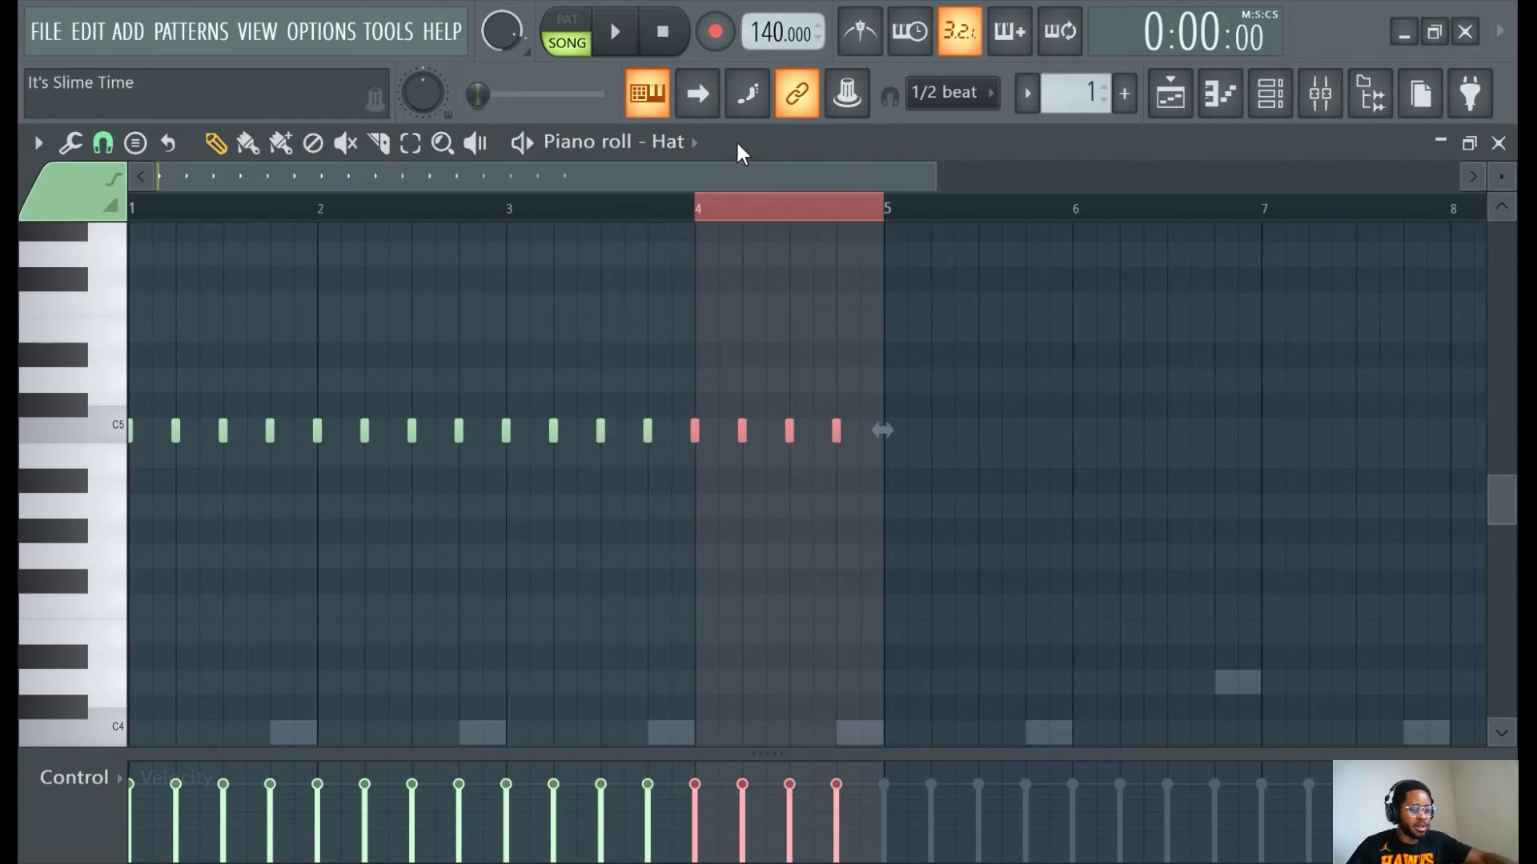
key("ctrl+d")
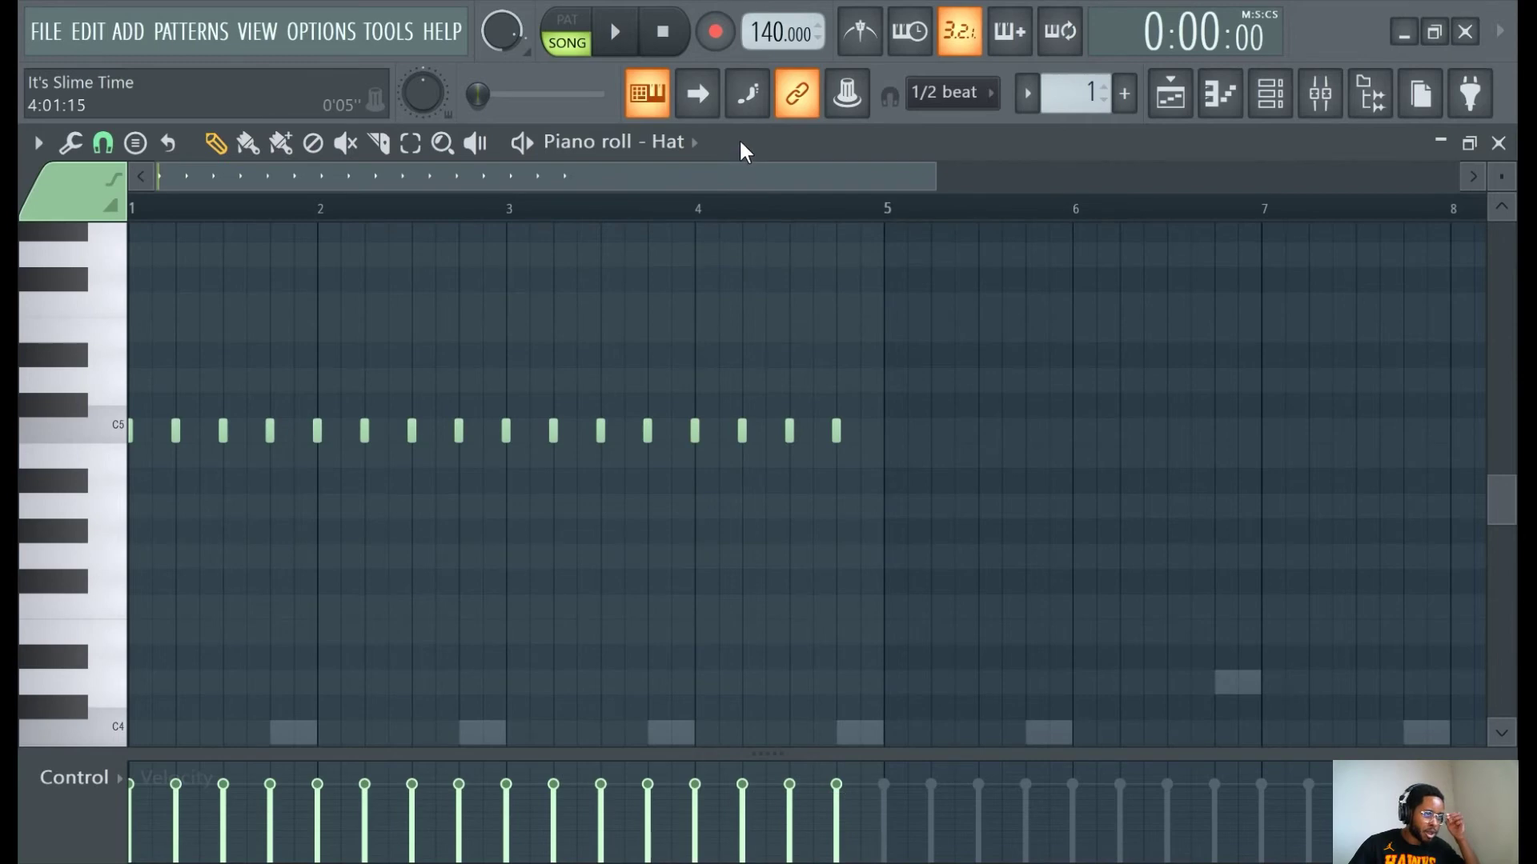
left_click(621, 48)
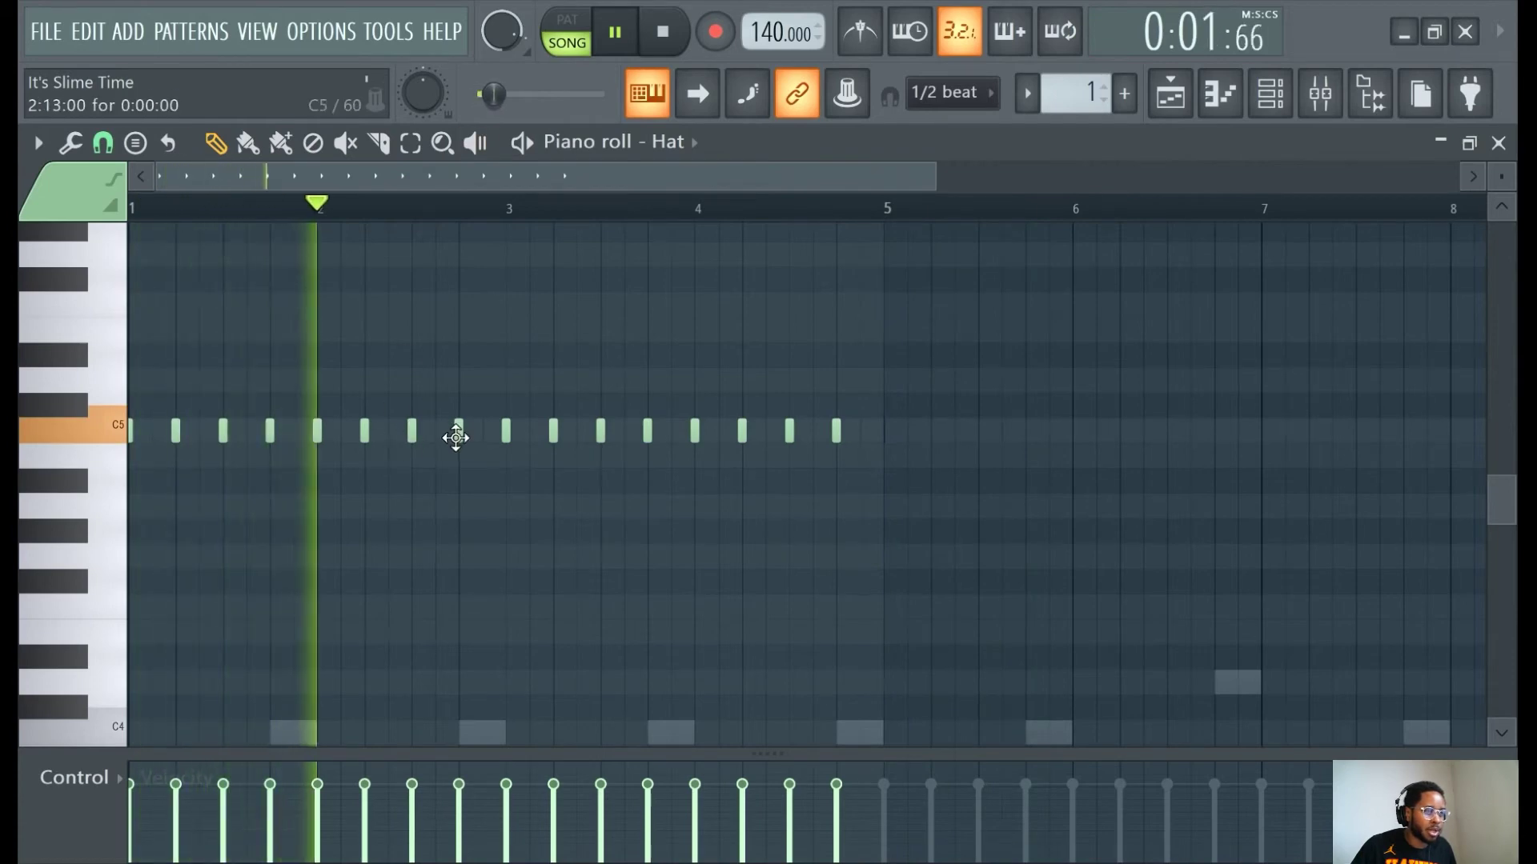
left_click(622, 25)
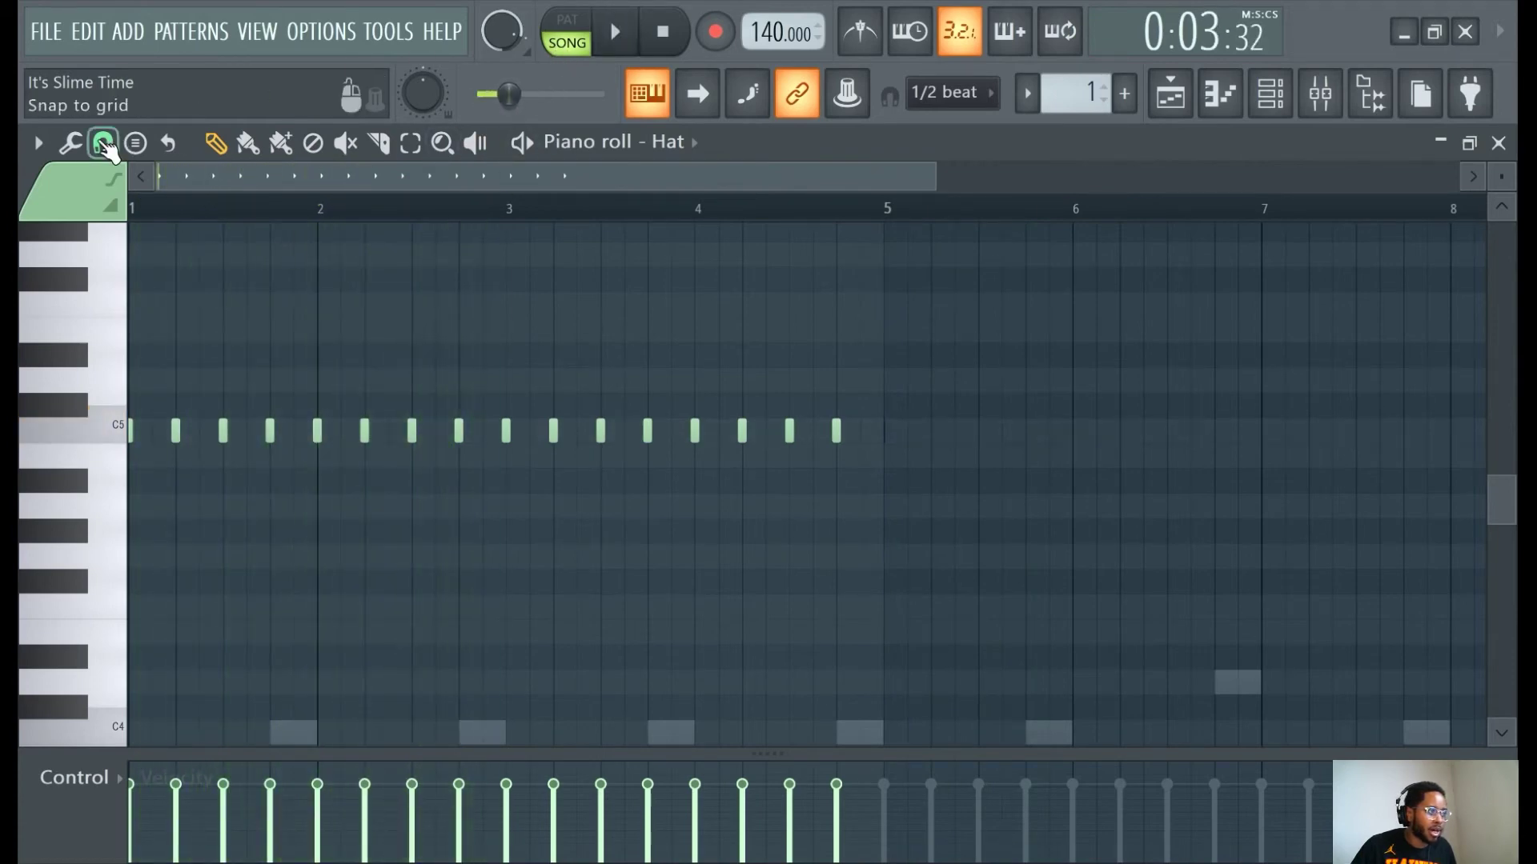
left_click(37, 144)
Set piano roll snapping to 1/3 beat for triplets and play the hat pattern.
mouse_move(182, 324)
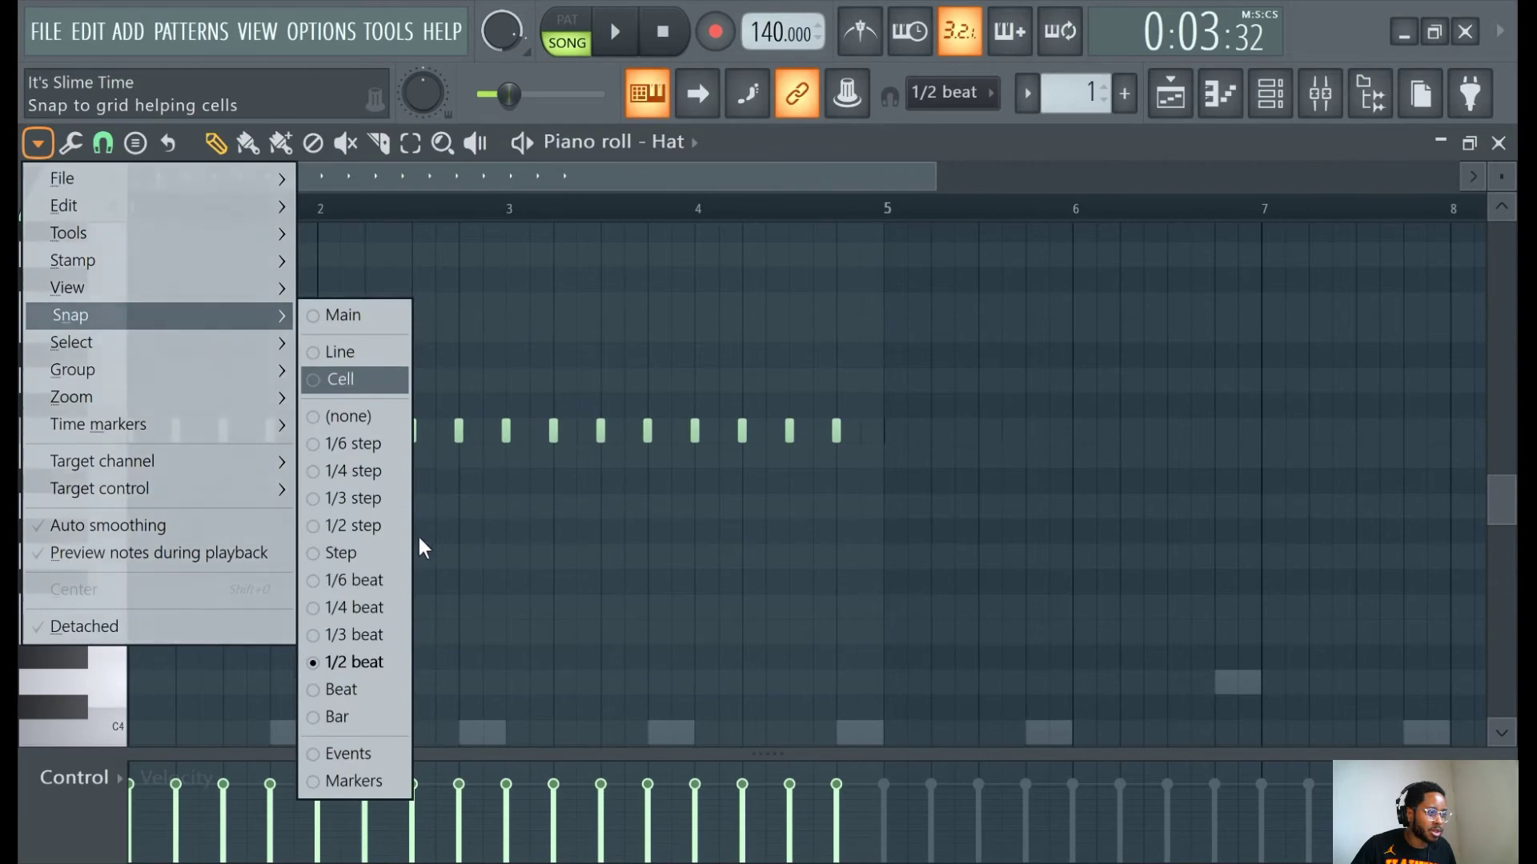
left_click(354, 634)
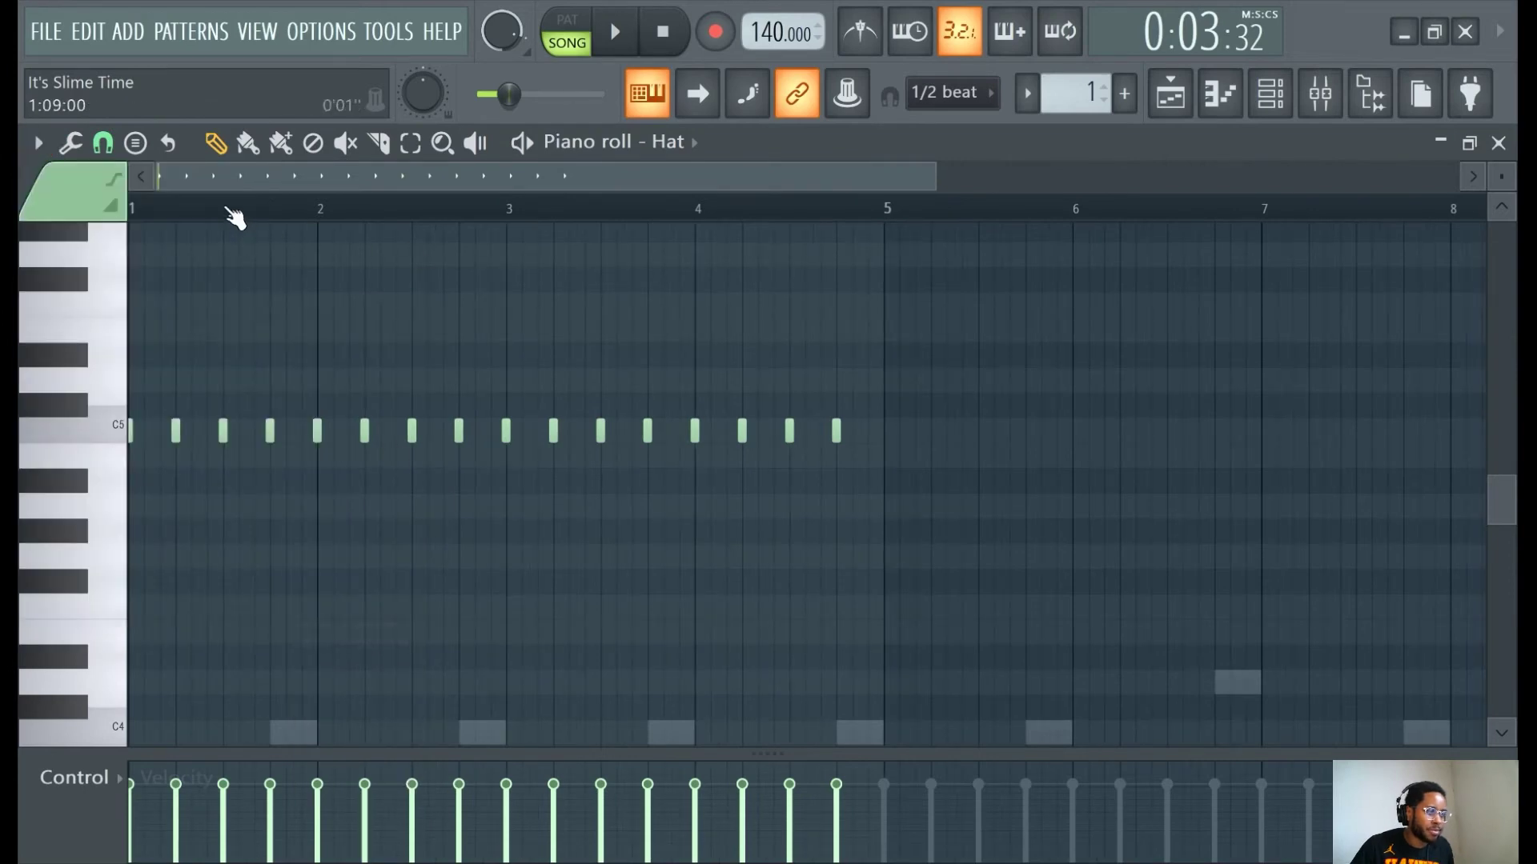
scroll(194, 229, "up", 3)
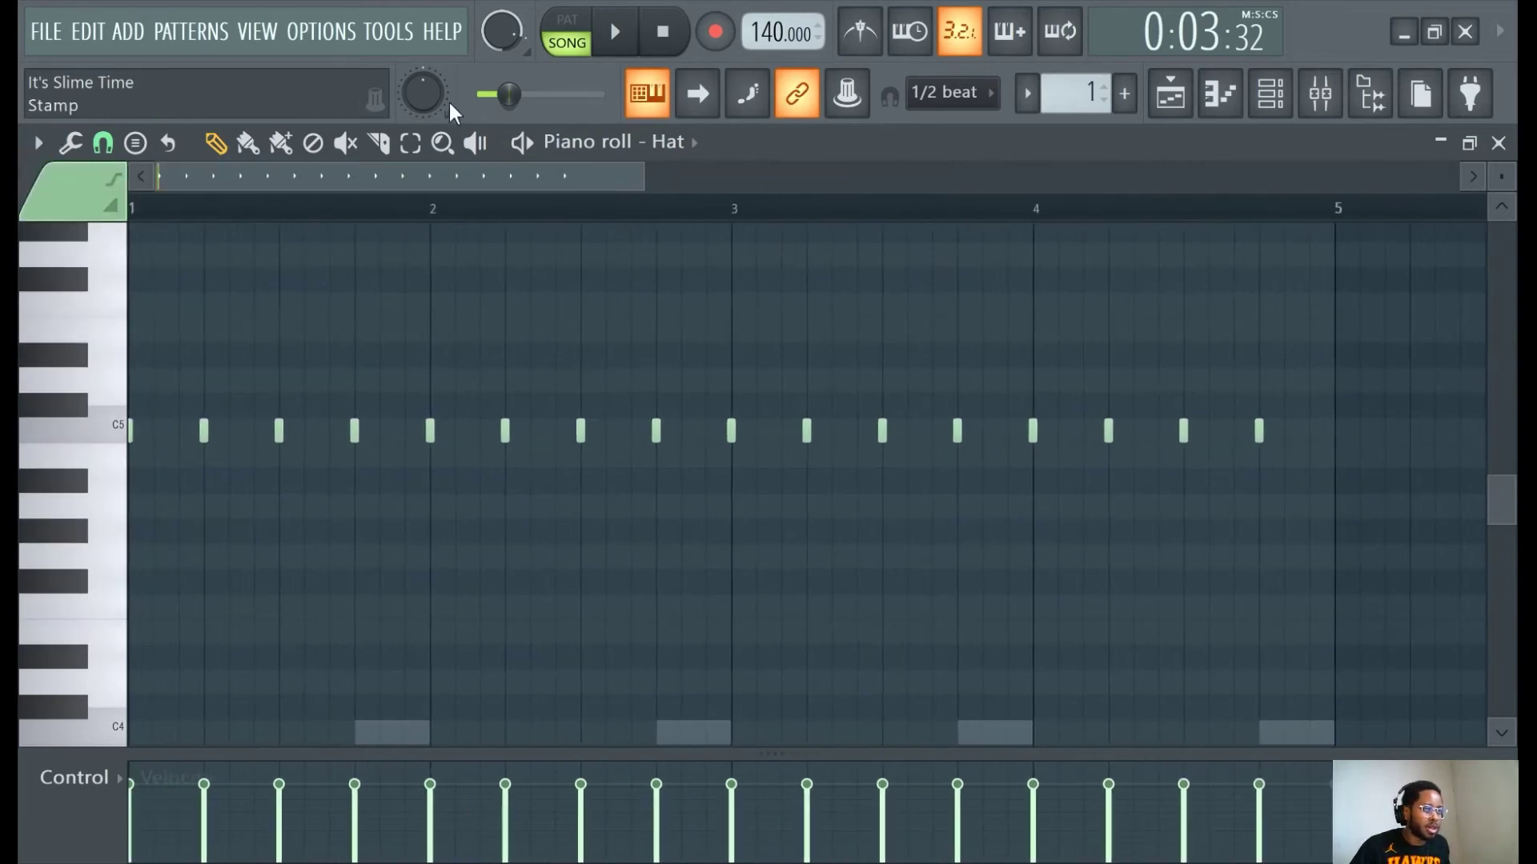
left_click(621, 32)
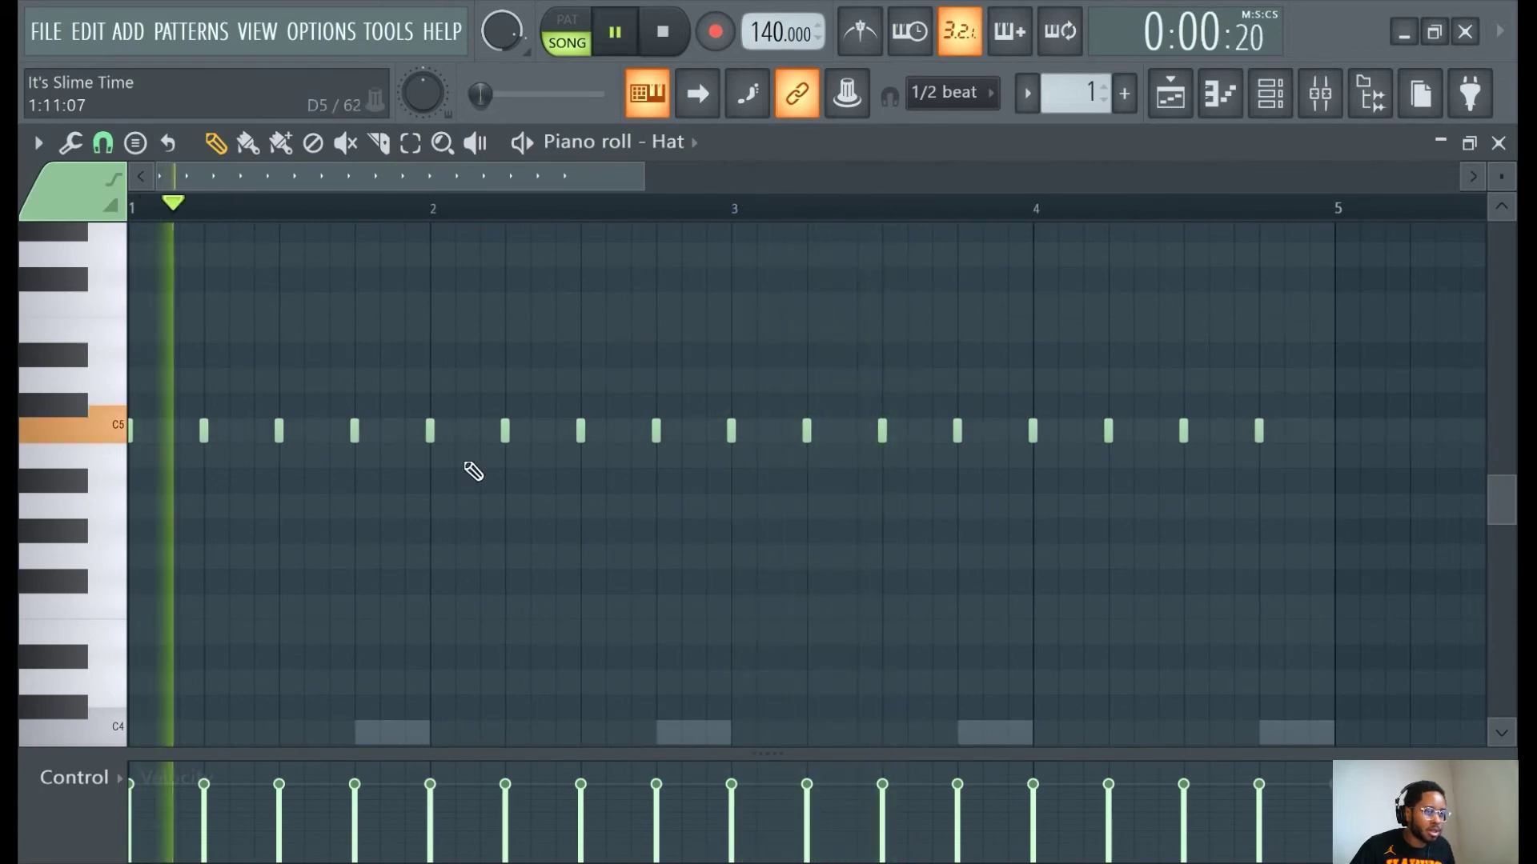
Replace hat notes on the last beats of bars 2 and 4 with C5 triplet hits.
left_click(608, 435)
right_click(607, 433)
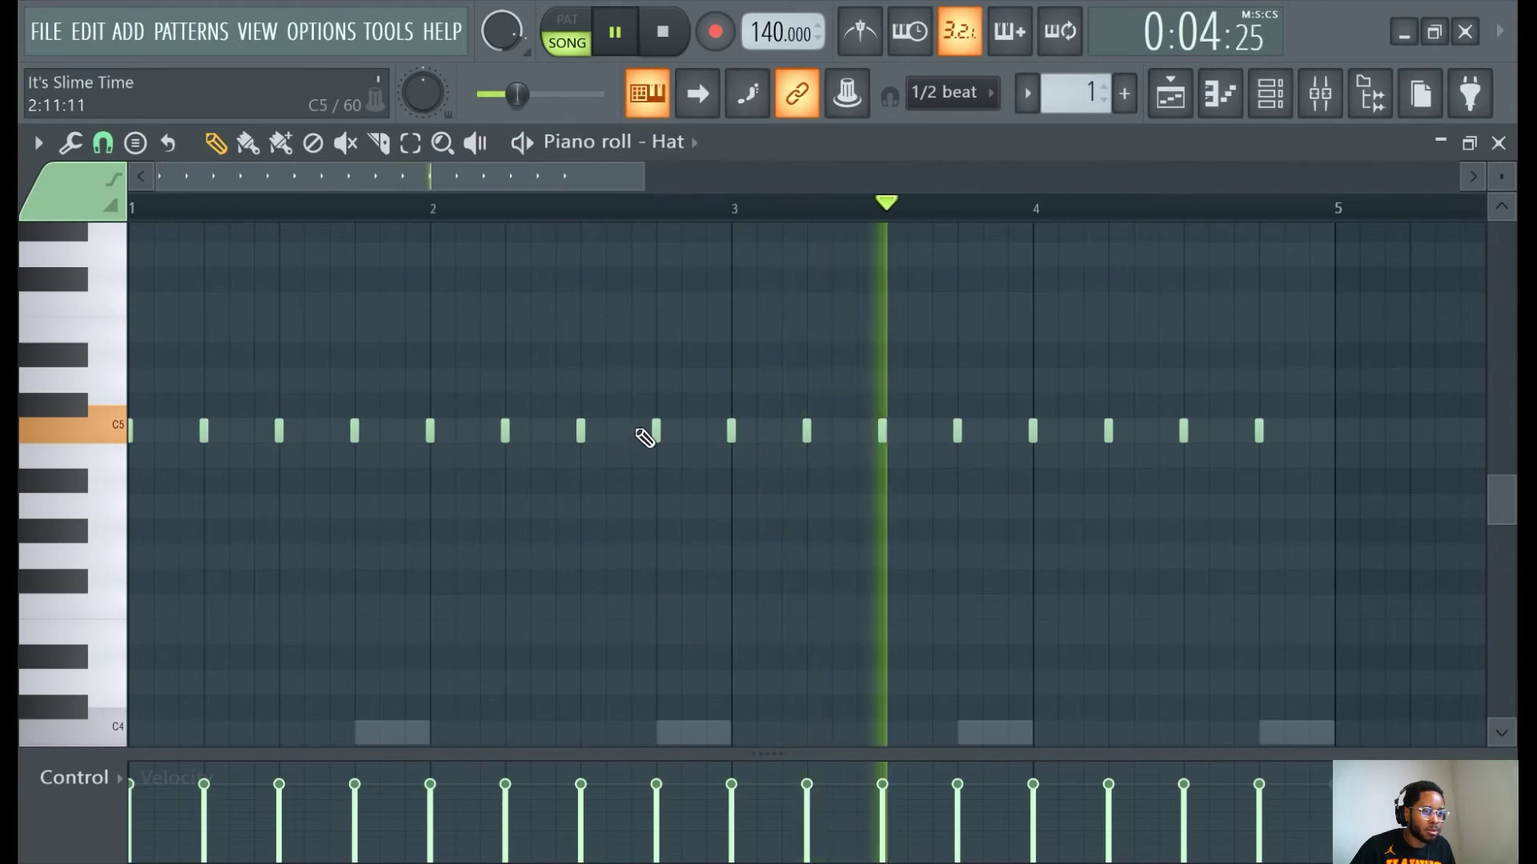
right_click(654, 431)
left_click(631, 430)
left_click(681, 430)
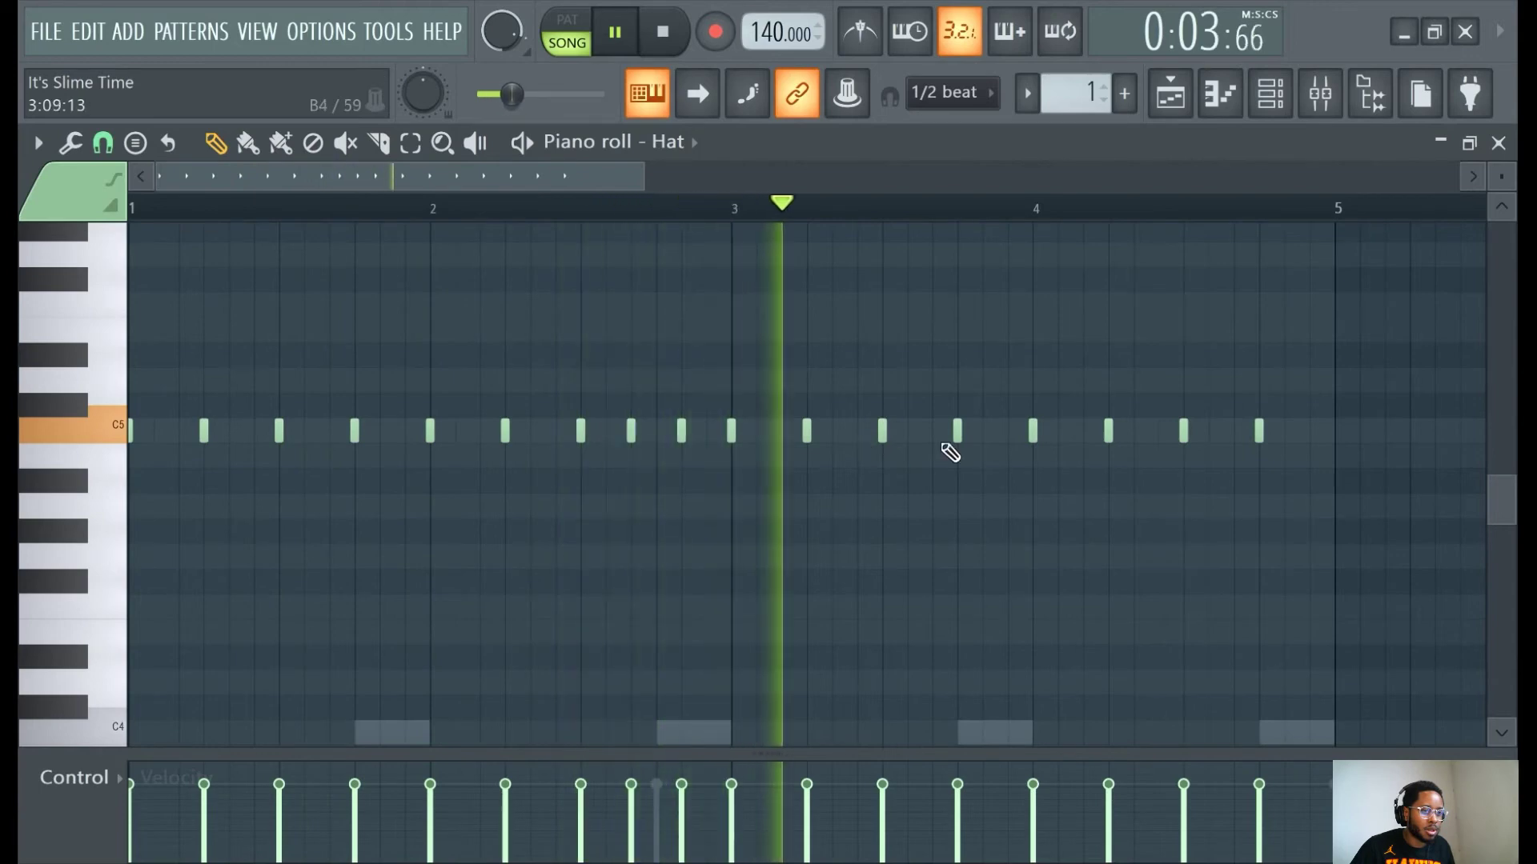
right_click(1184, 431)
left_click(1158, 431)
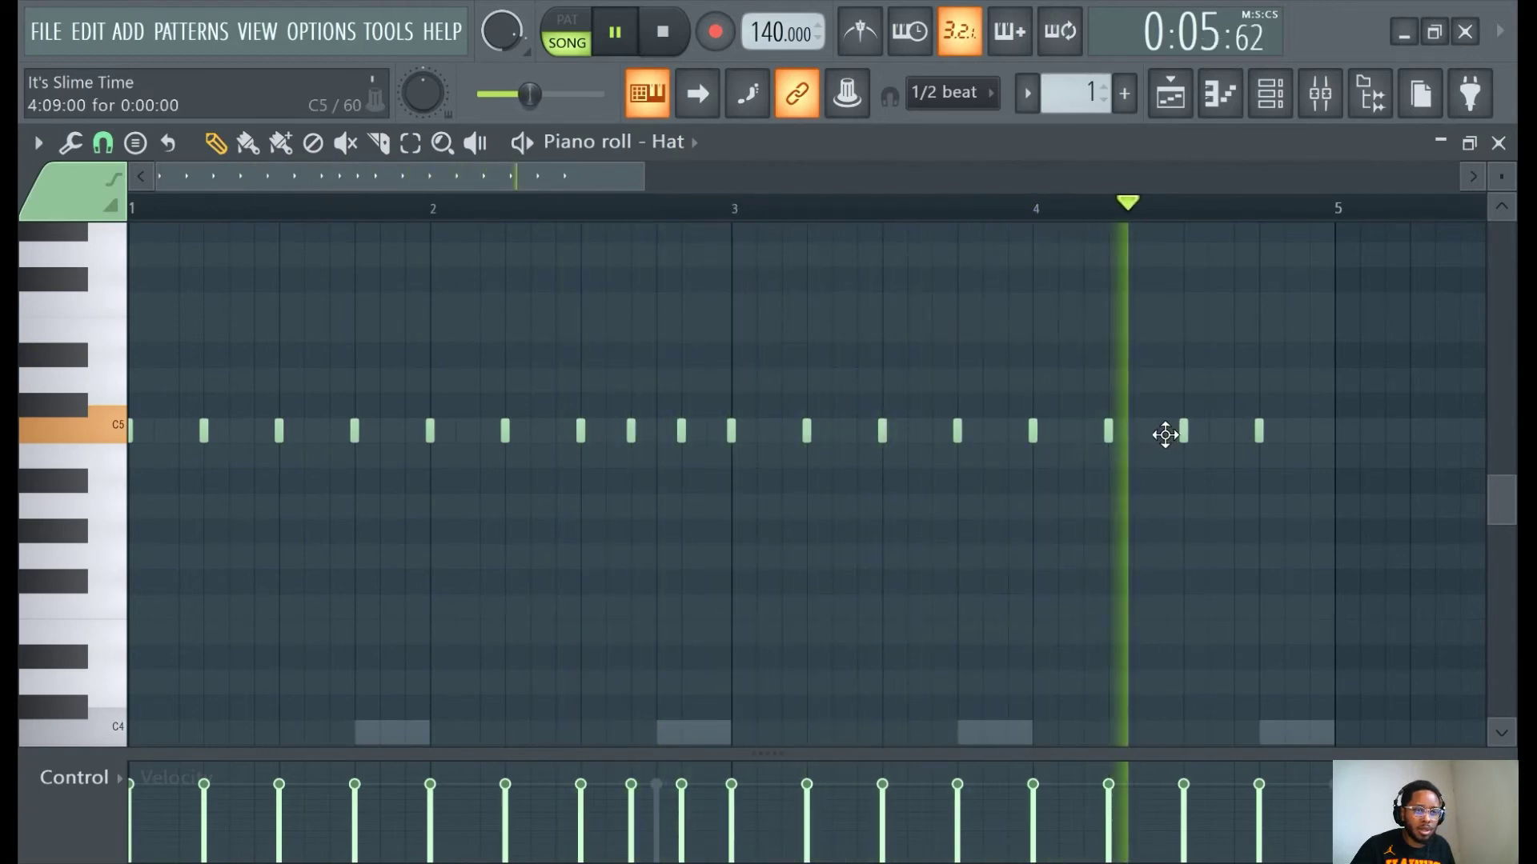
right_click(1256, 431)
left_click(1209, 431)
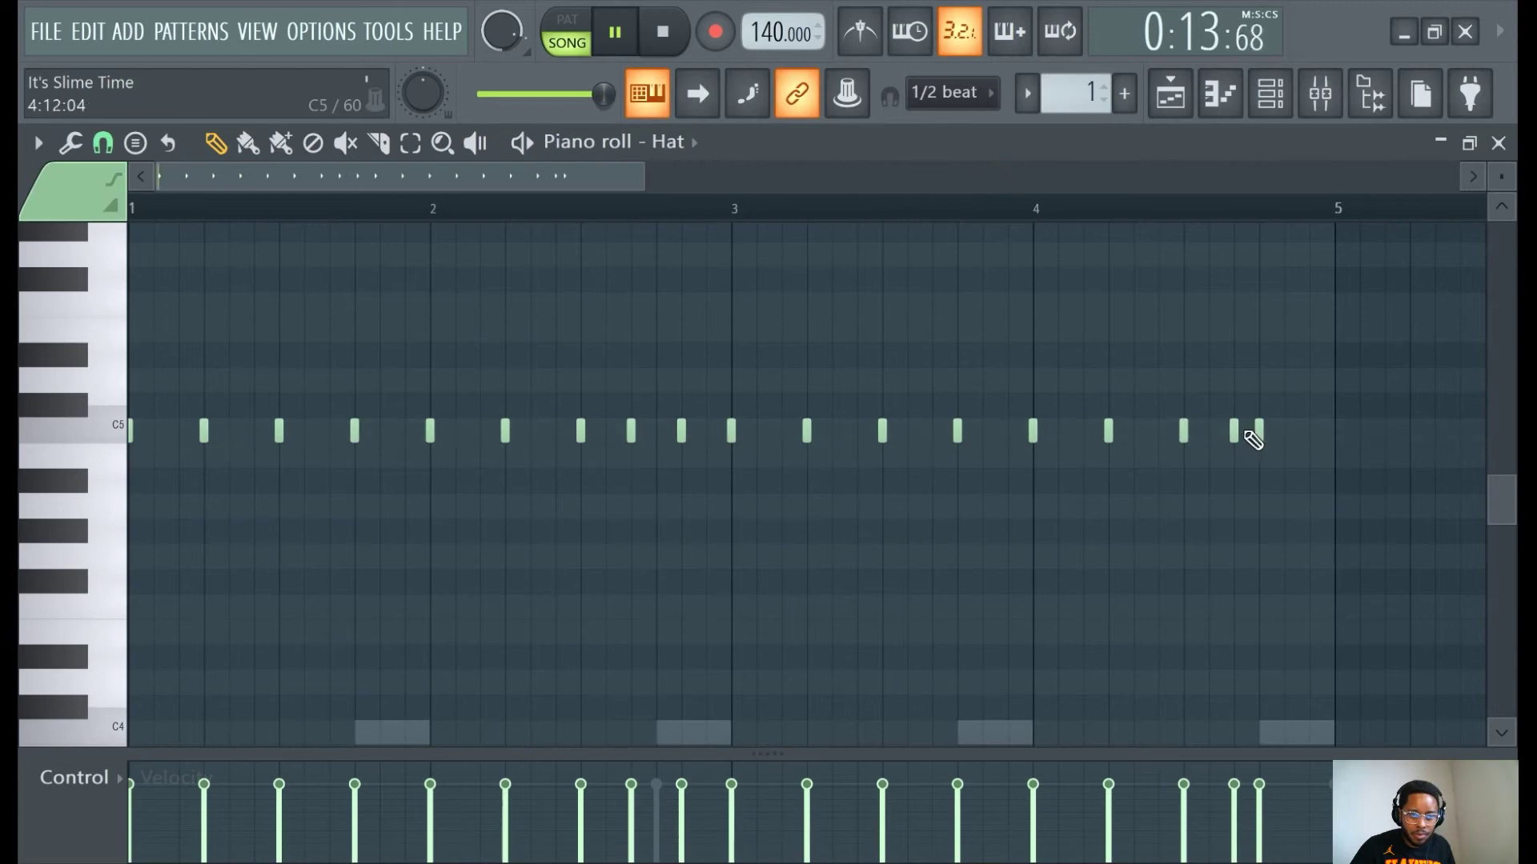
Replace the final bar 4 hat note with a short C5 hit at the bar's end.
left_click(1259, 432)
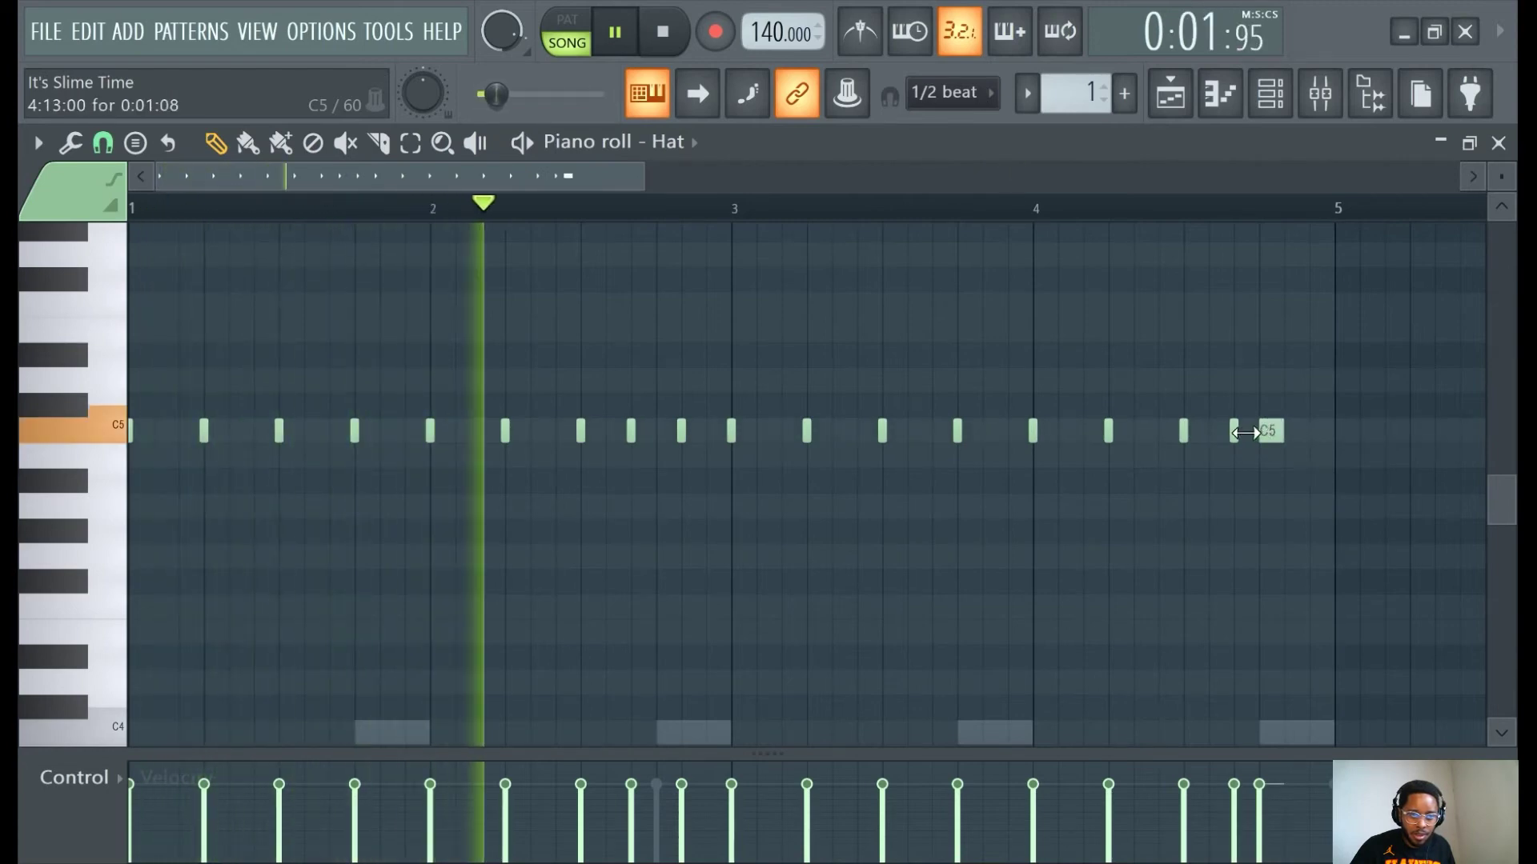
right_click(1271, 432)
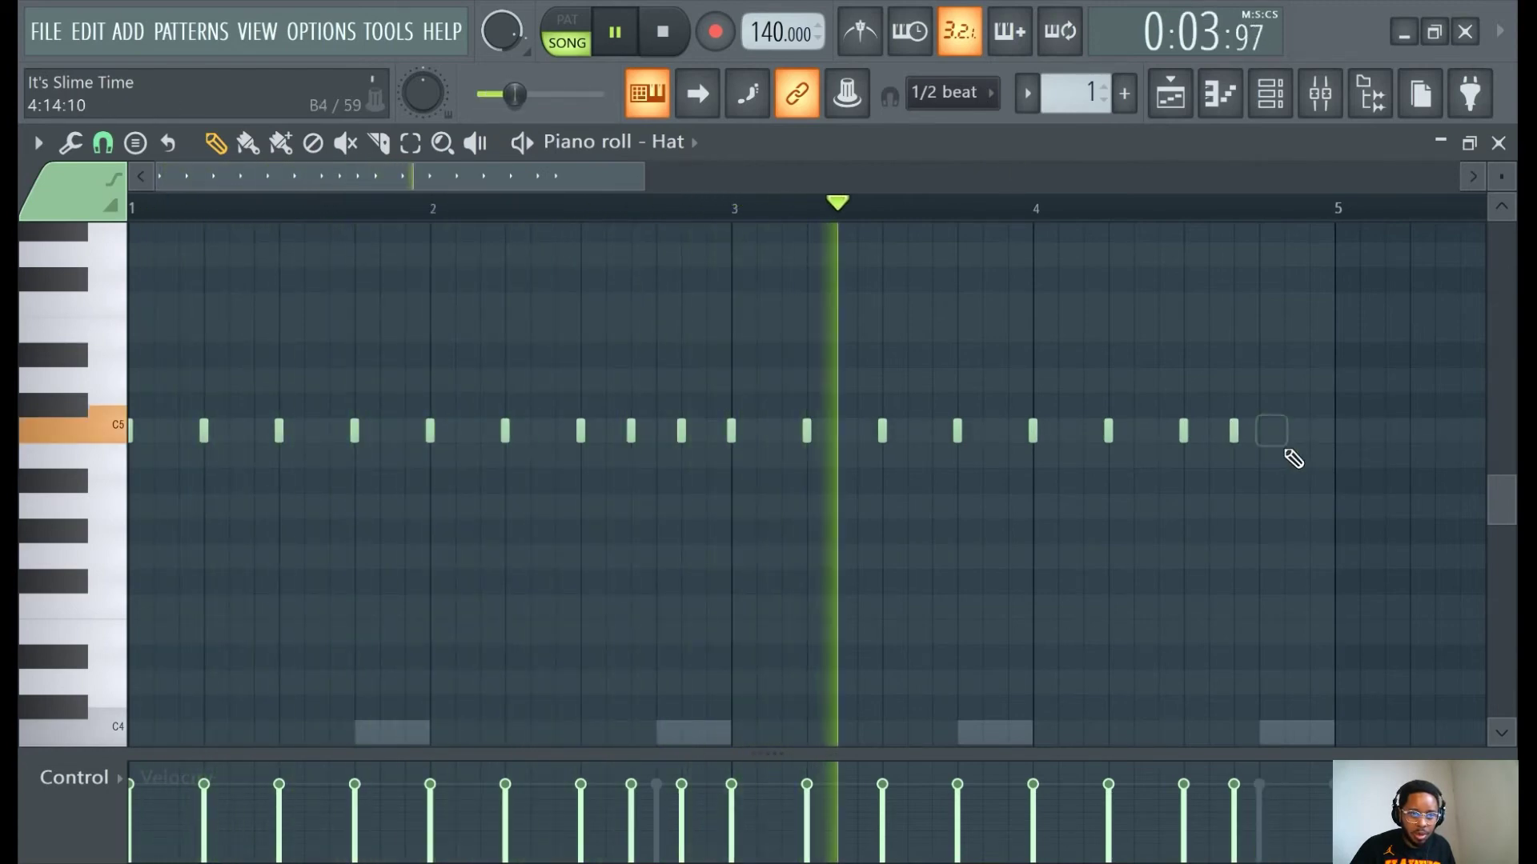
left_click(1285, 432)
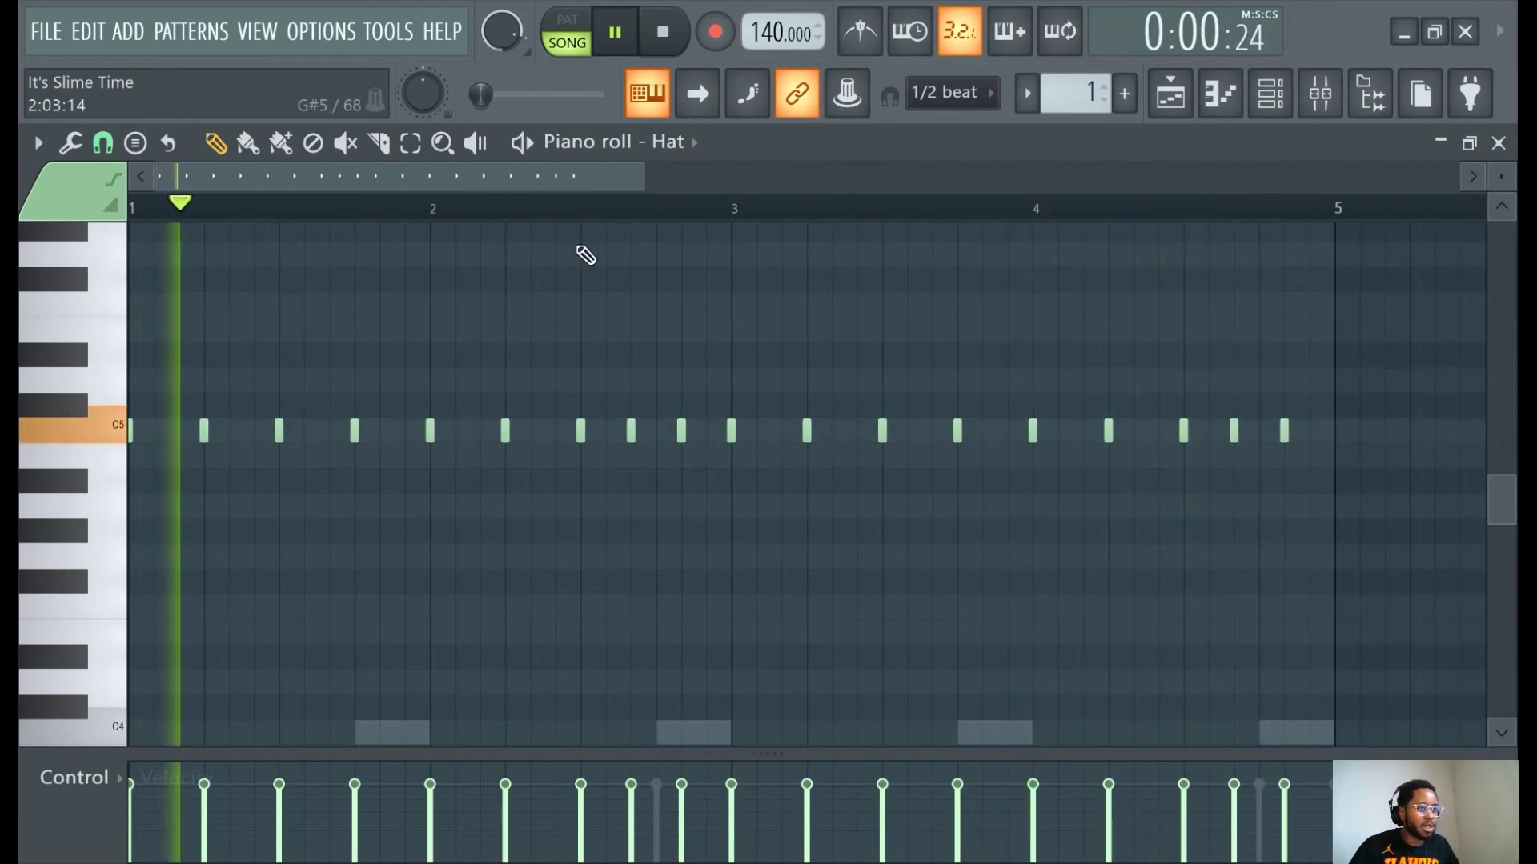
Duplicate all hat notes, undo the unwanted copy, and clear the selection.
scroll(730, 318, "down", 2)
key("ctrl+a")
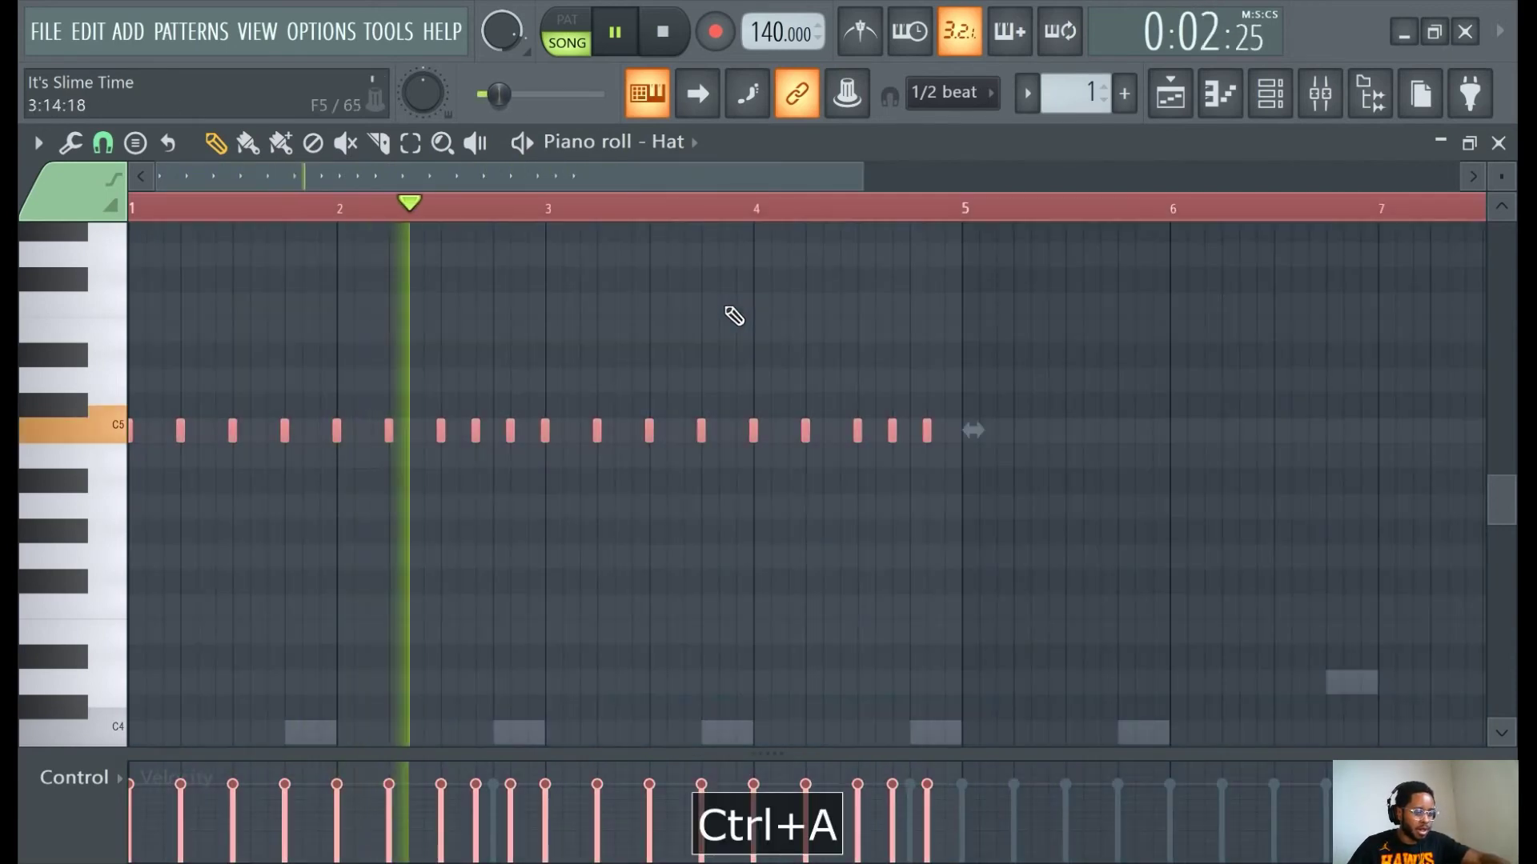
key("ctrl+b")
scroll(732, 313, "down", 2)
key("ctrl+z")
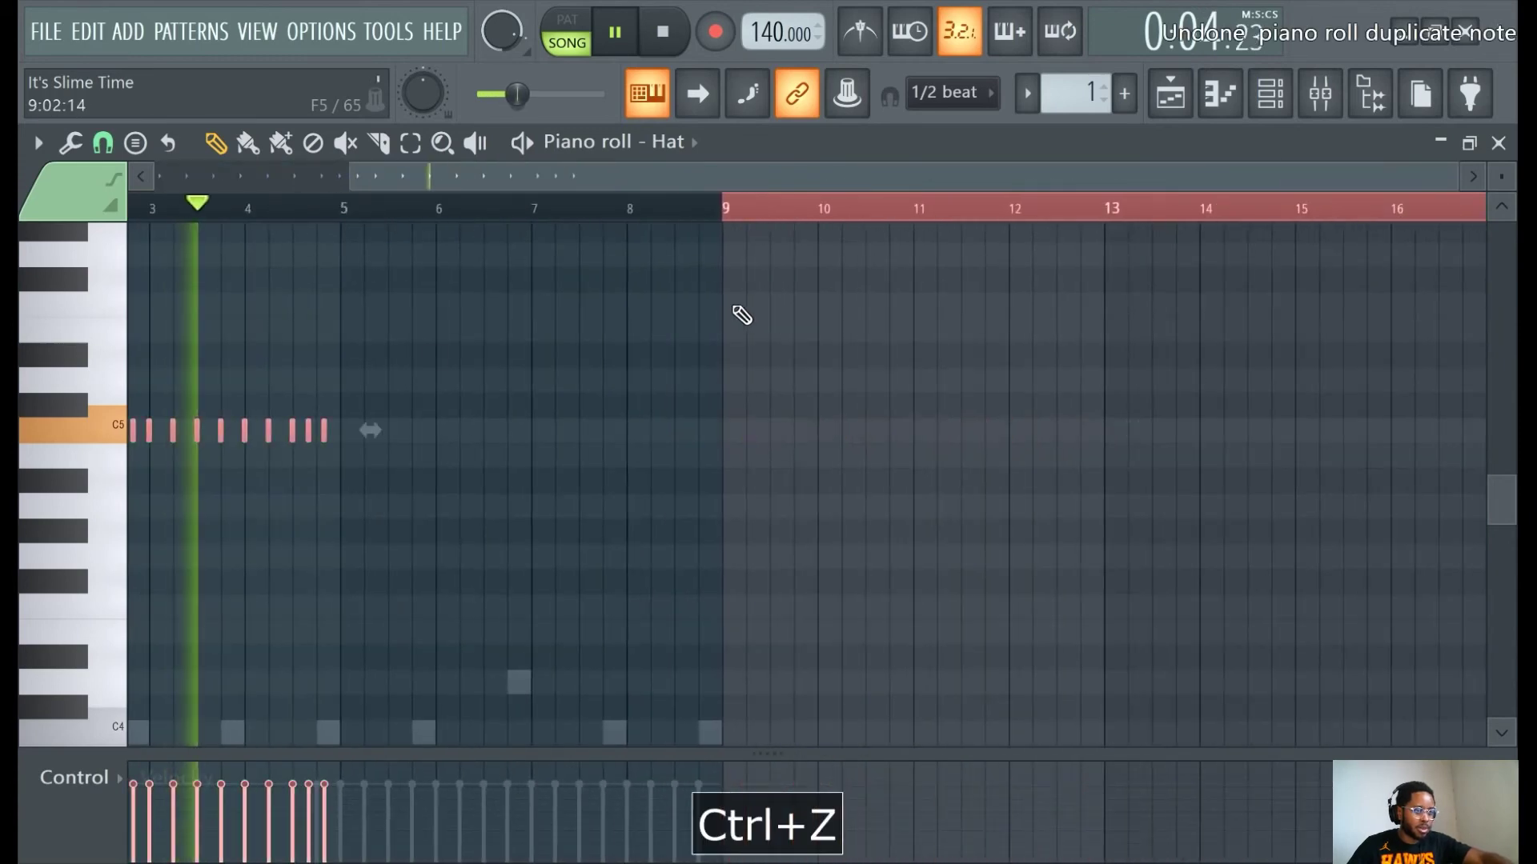
scroll(525, 426, "left", 2)
scroll(531, 347, "down", 1)
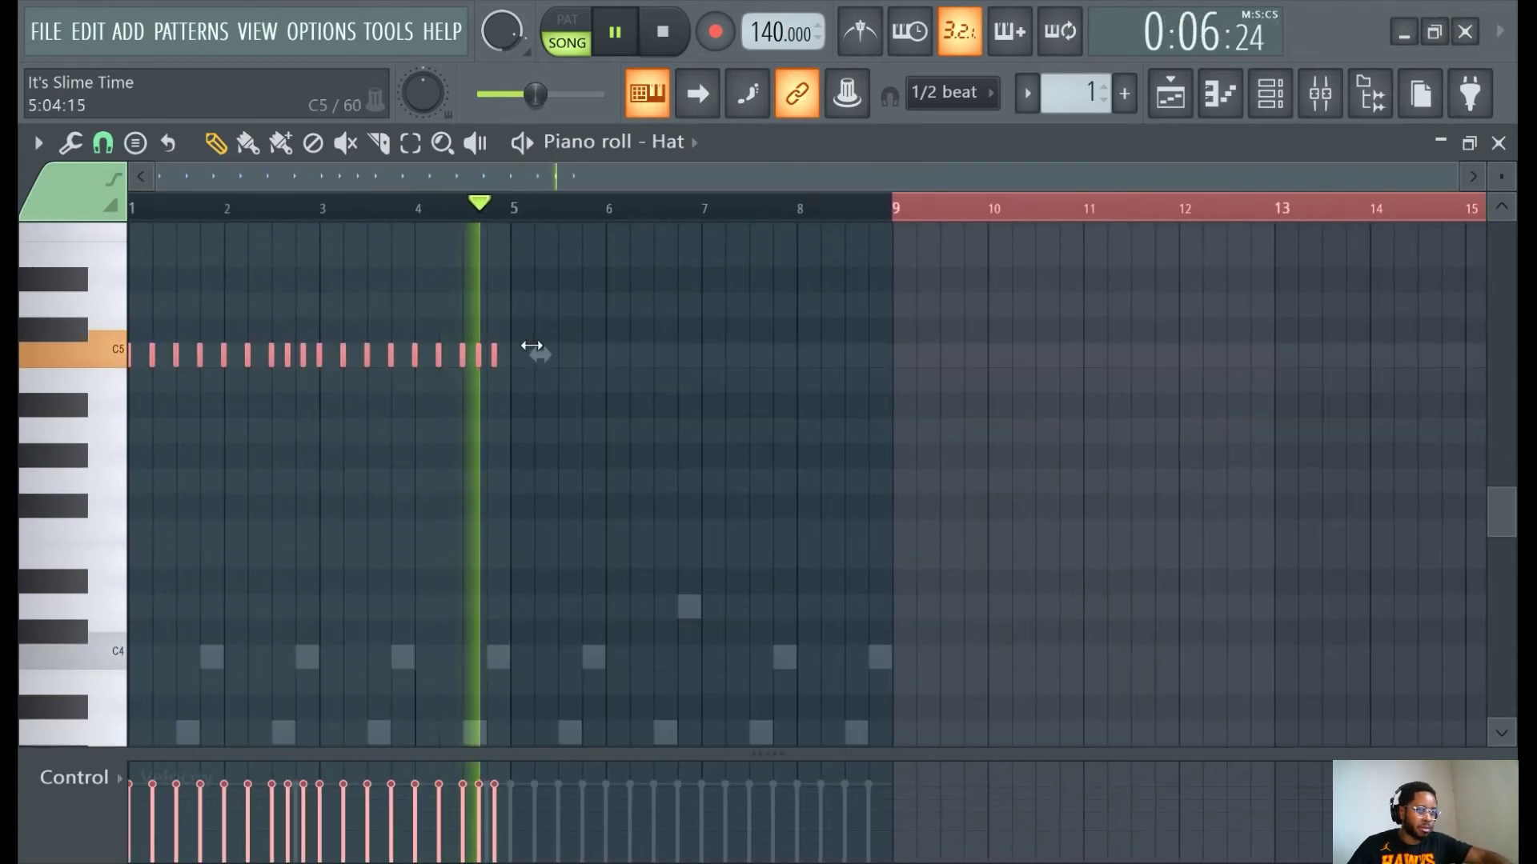
scroll(532, 346, "up", 1)
left_click(532, 213)
Duplicate the bar 1–4 hat pattern into bars 5–8 and deselect the copied notes.
key("ctrl+a")
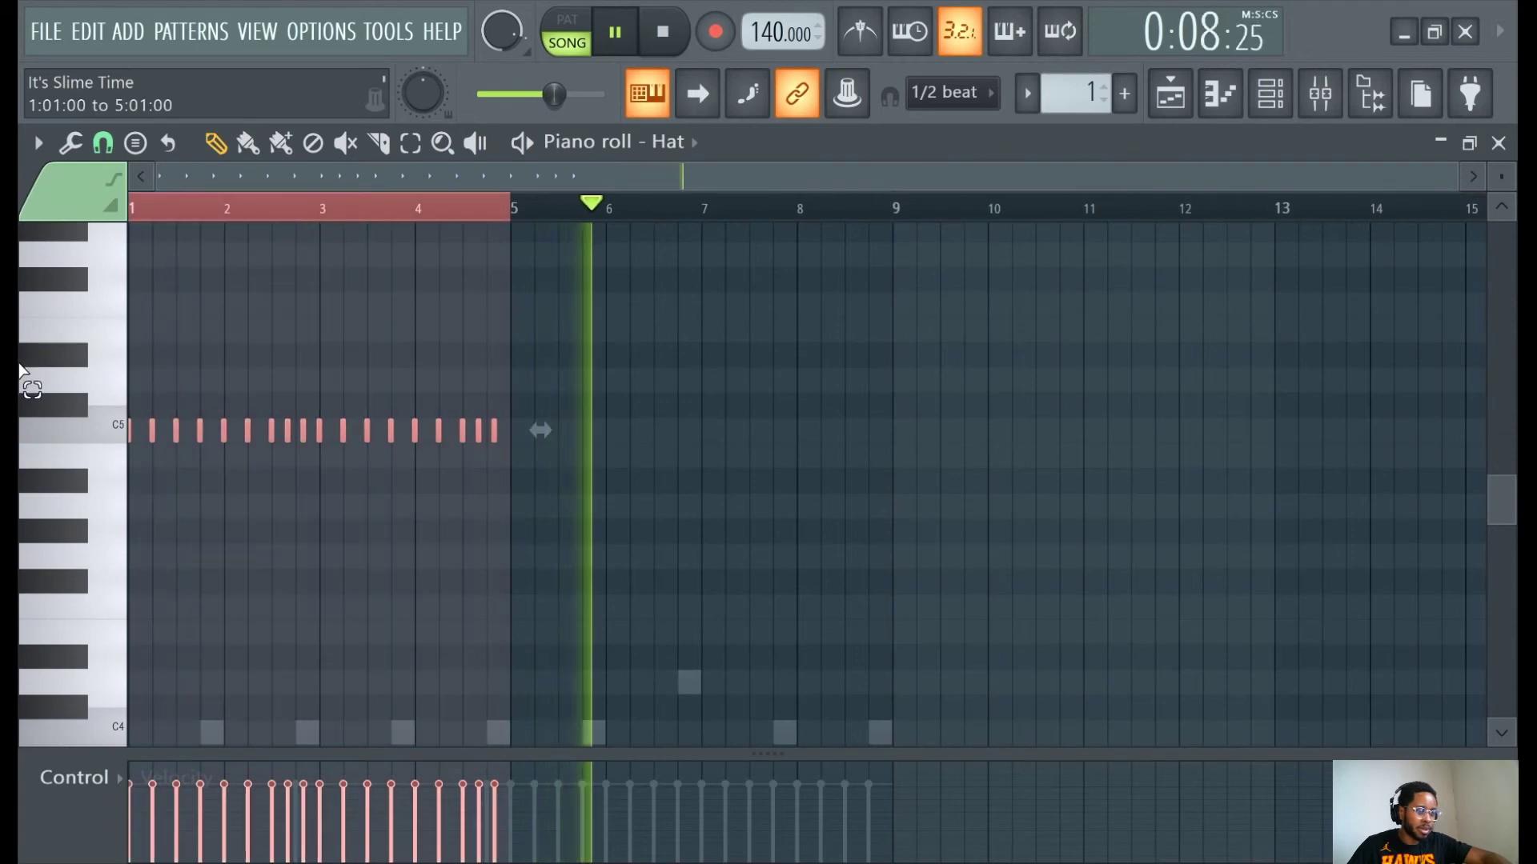
scroll(368, 345, "up", 2)
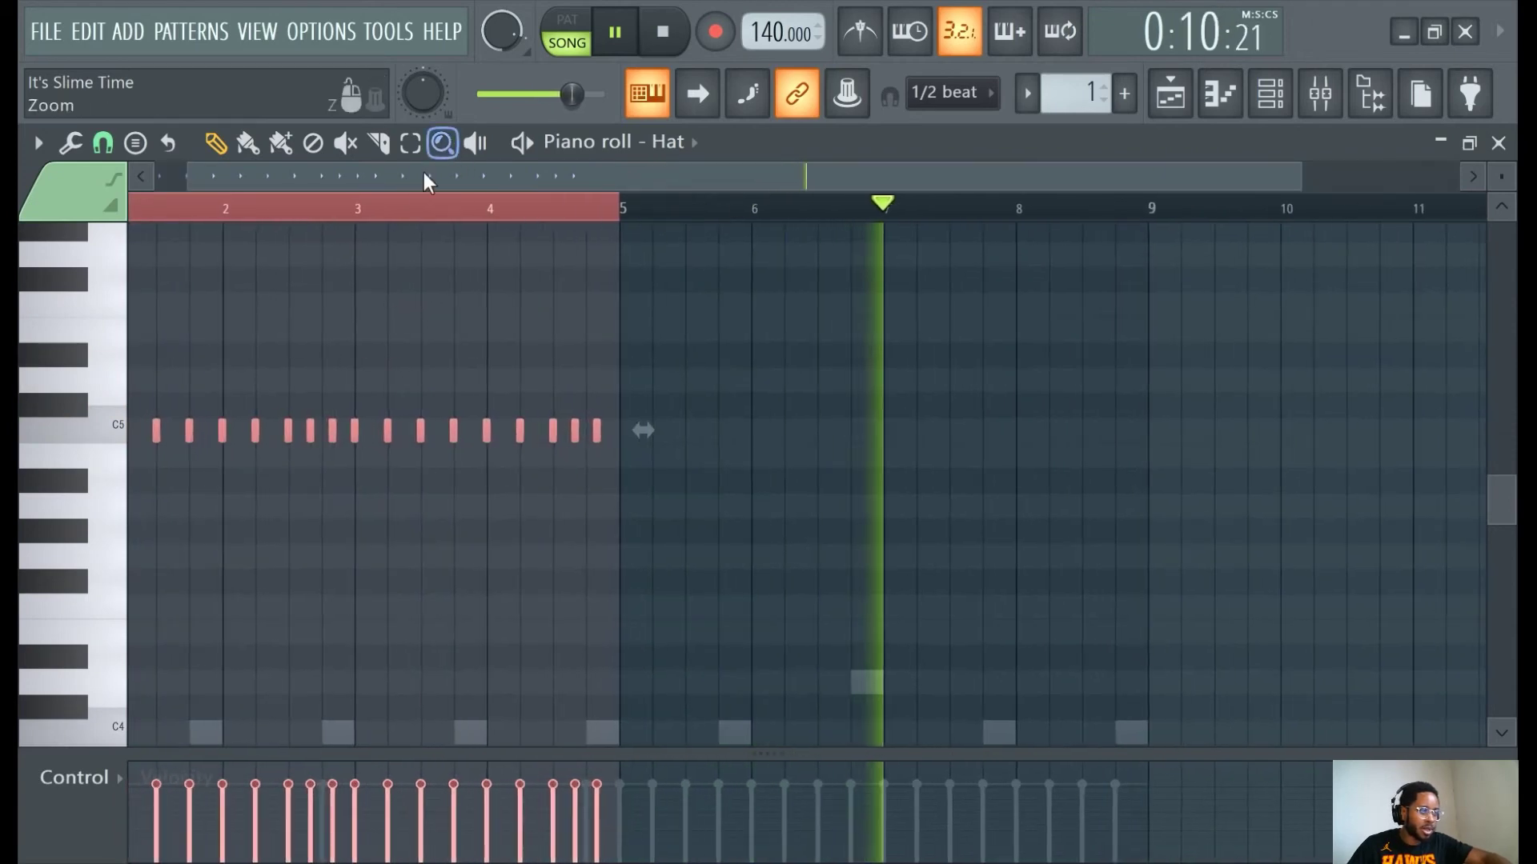
scroll(429, 183, "left", 1)
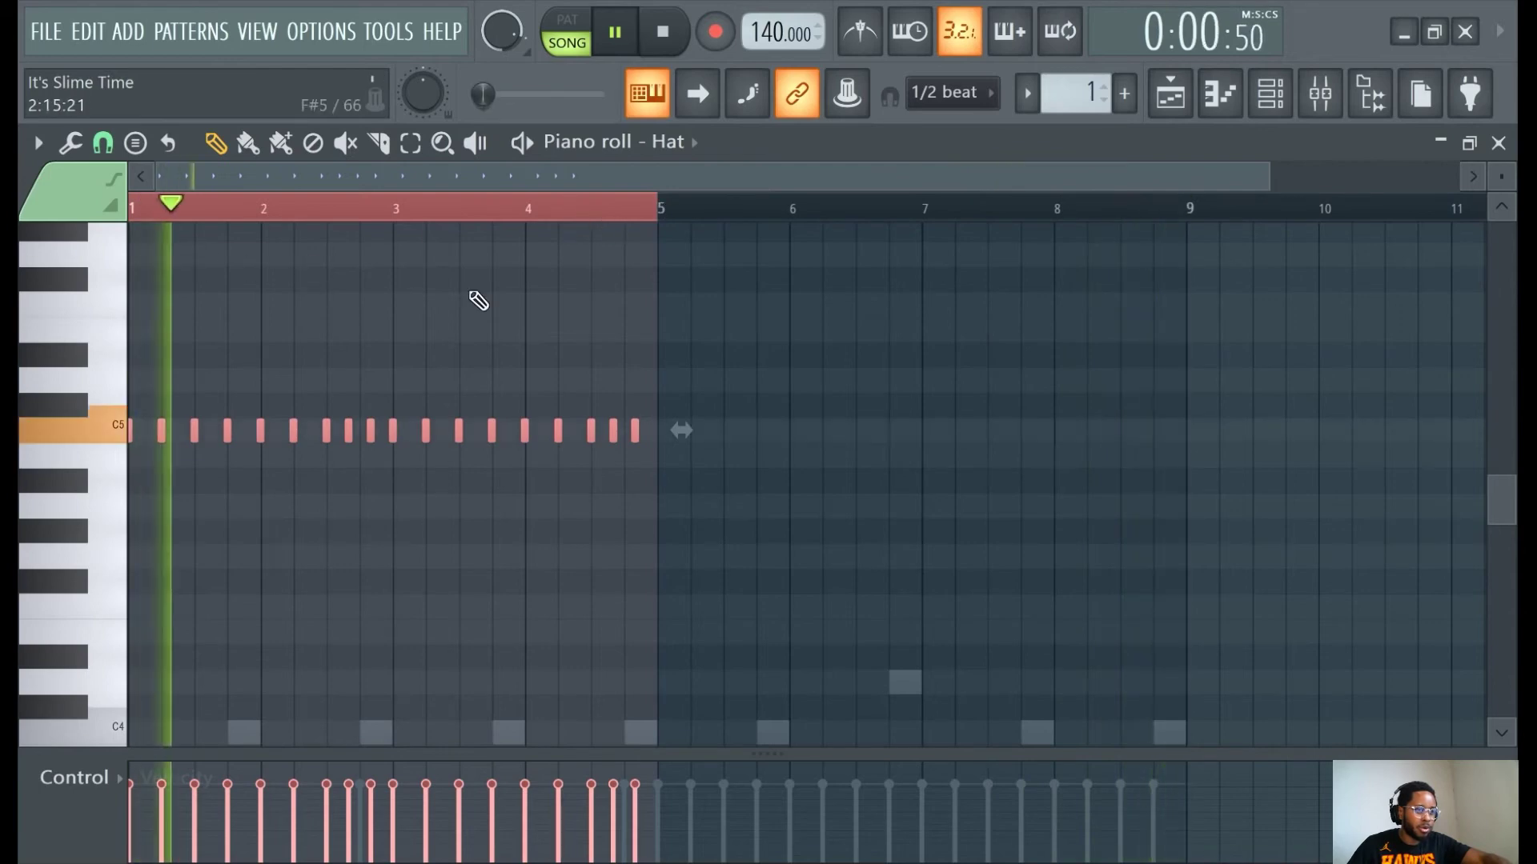
key("ctrl+b")
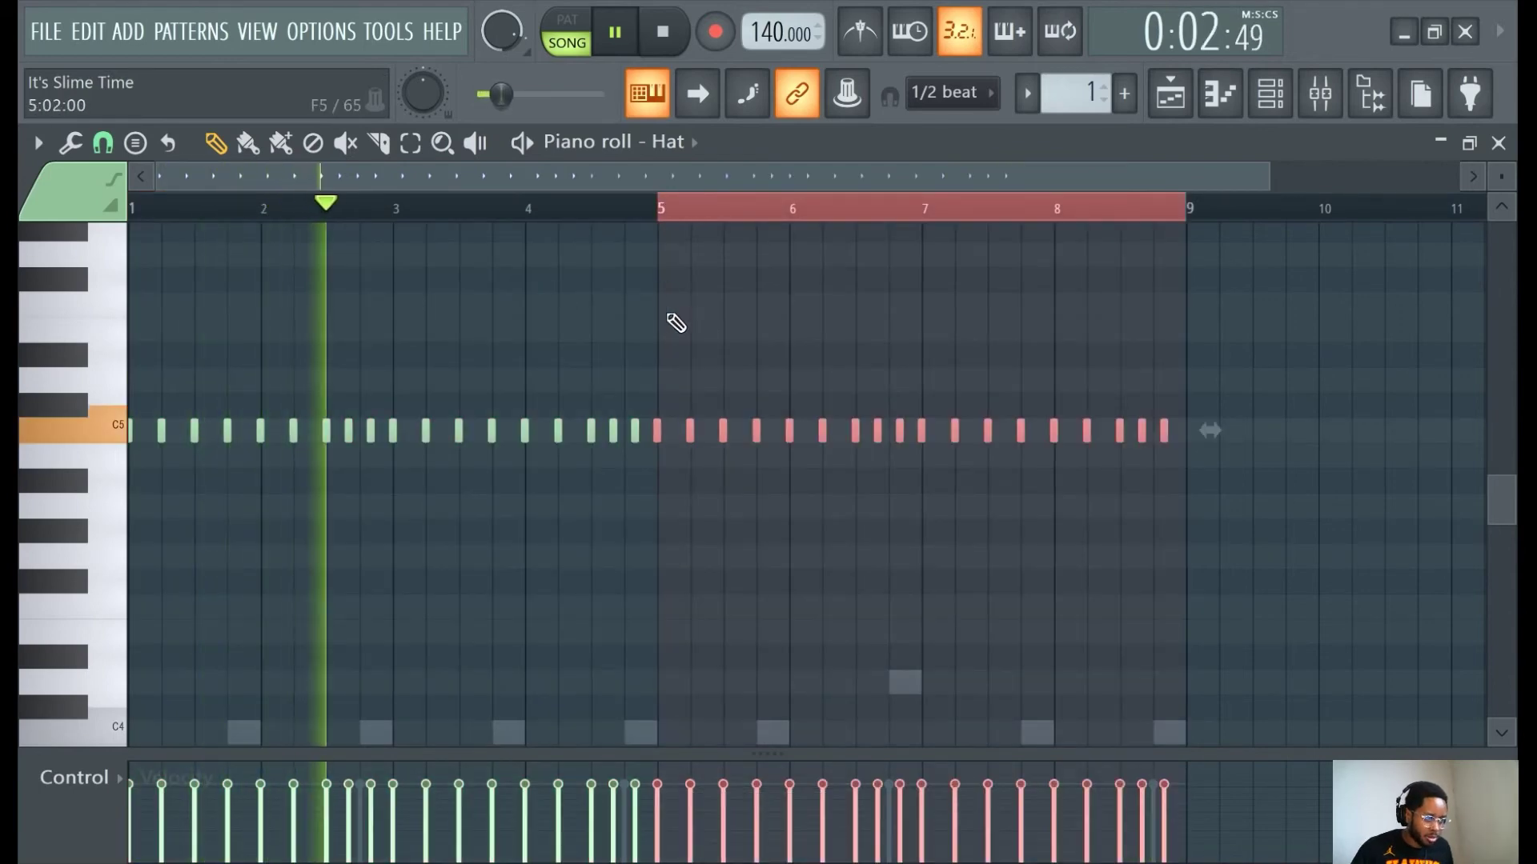
key("ctrl+d")
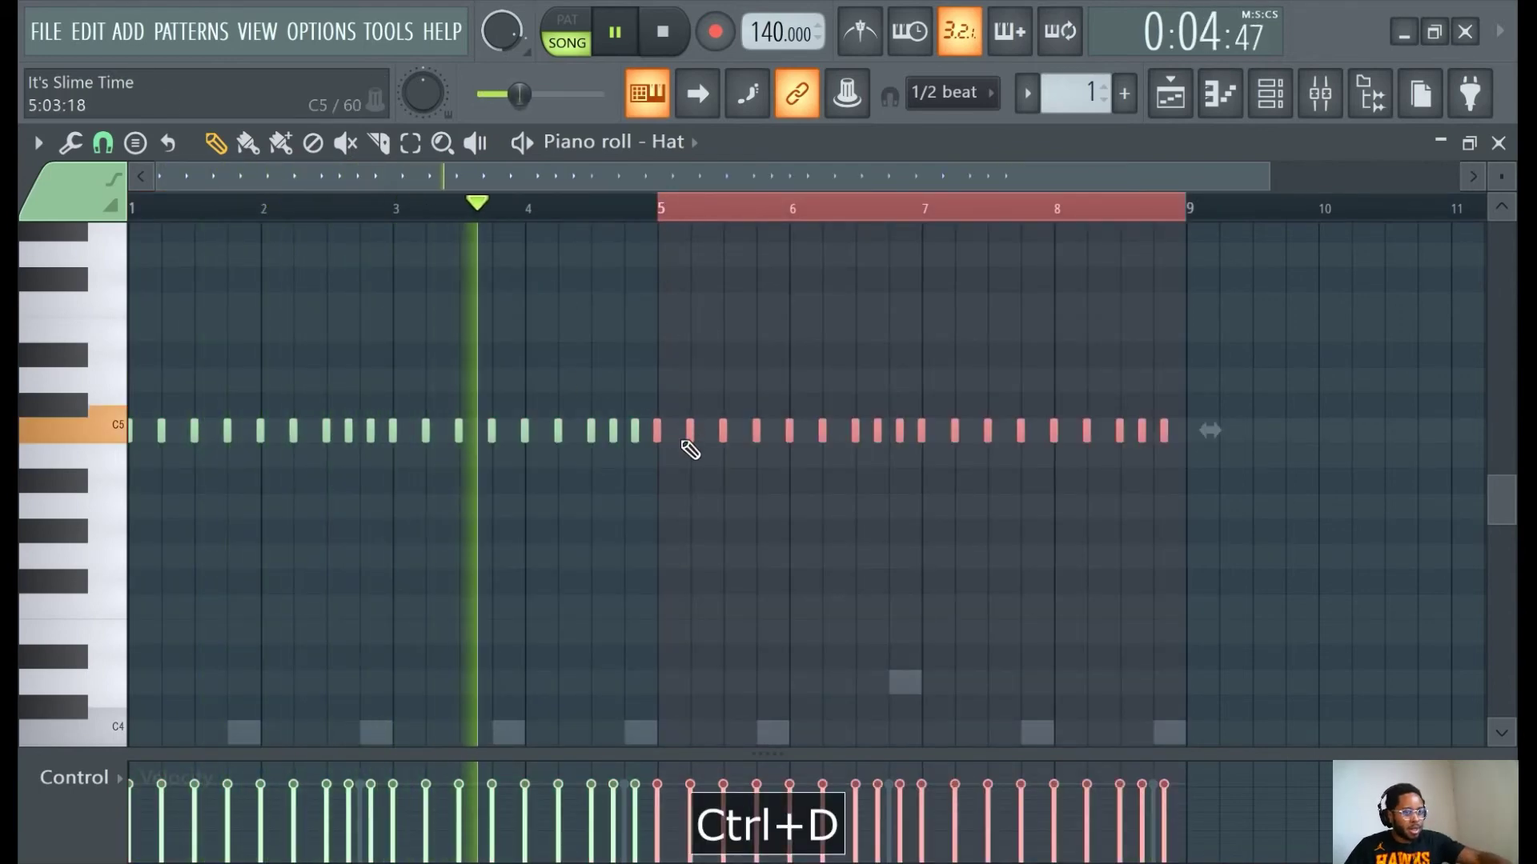
scroll(653, 508, "up", 3)
scroll(847, 274, "down", 2)
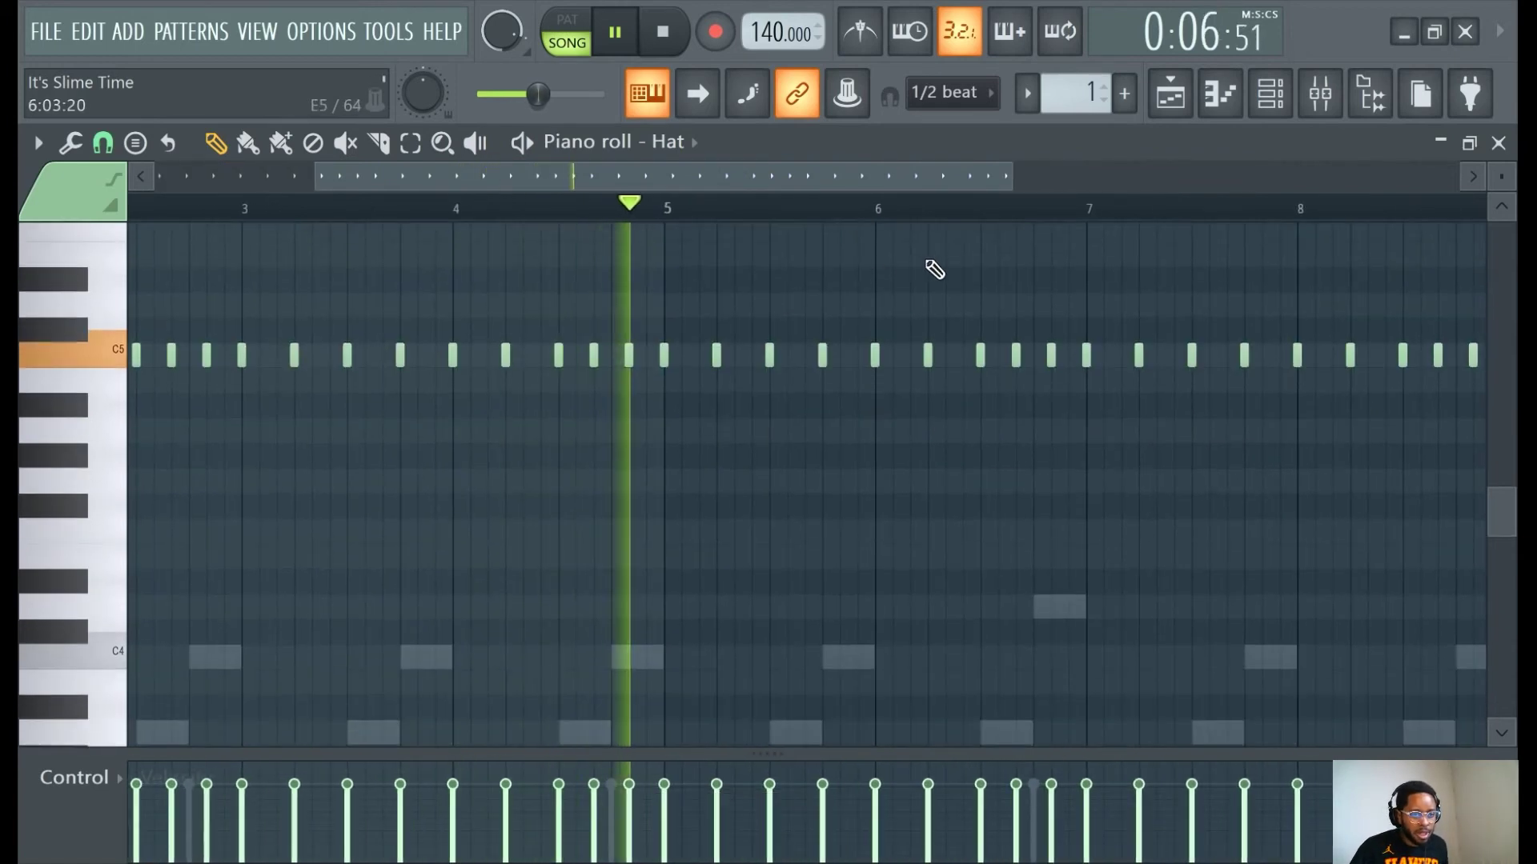
scroll(1000, 352, "up", 2)
scroll(1032, 186, "right", 1)
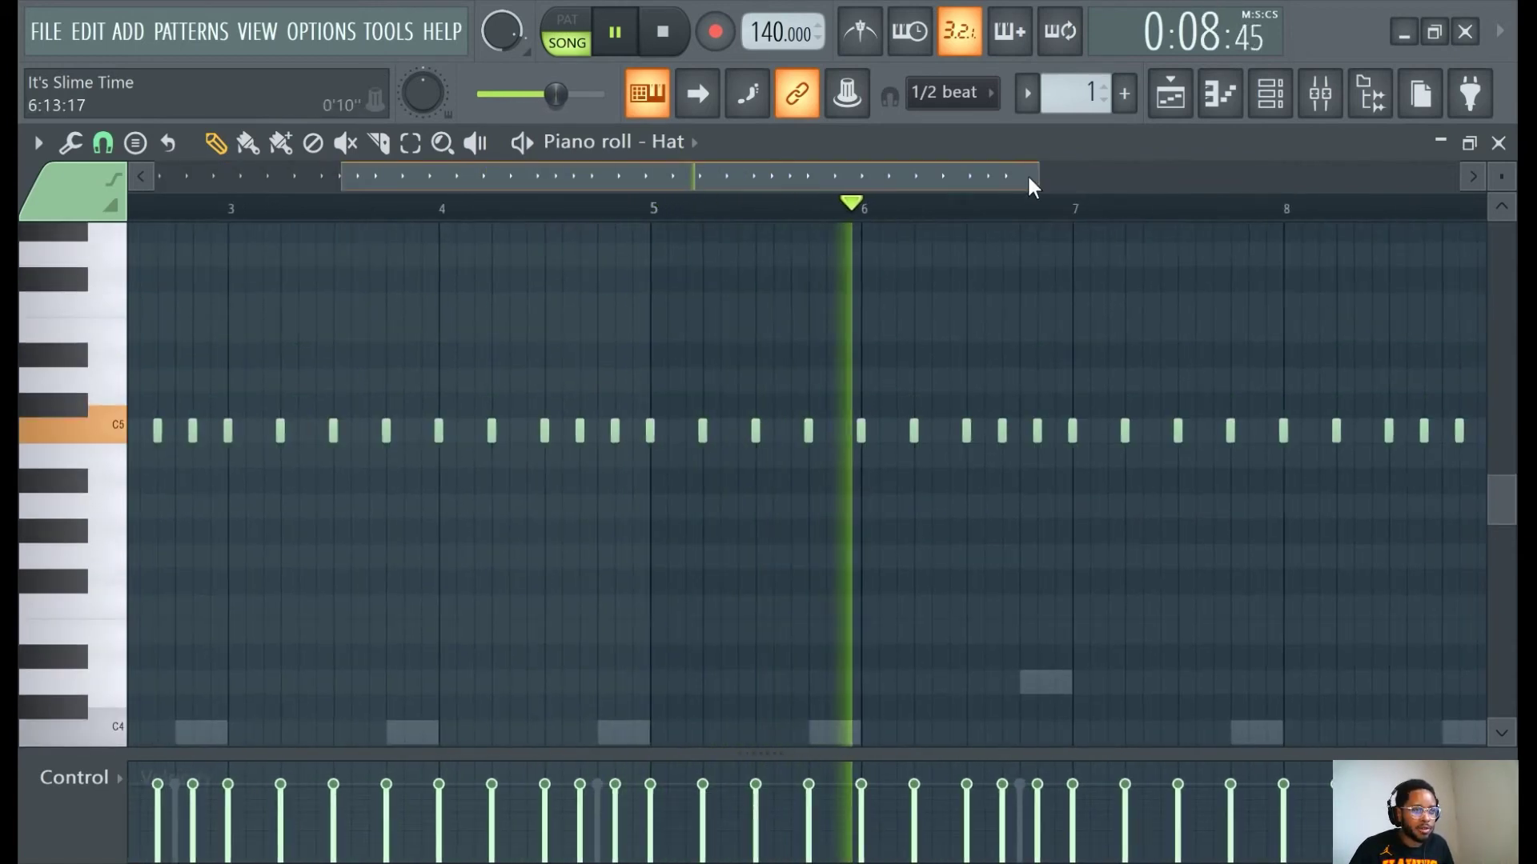
scroll(1033, 187, "right", 3)
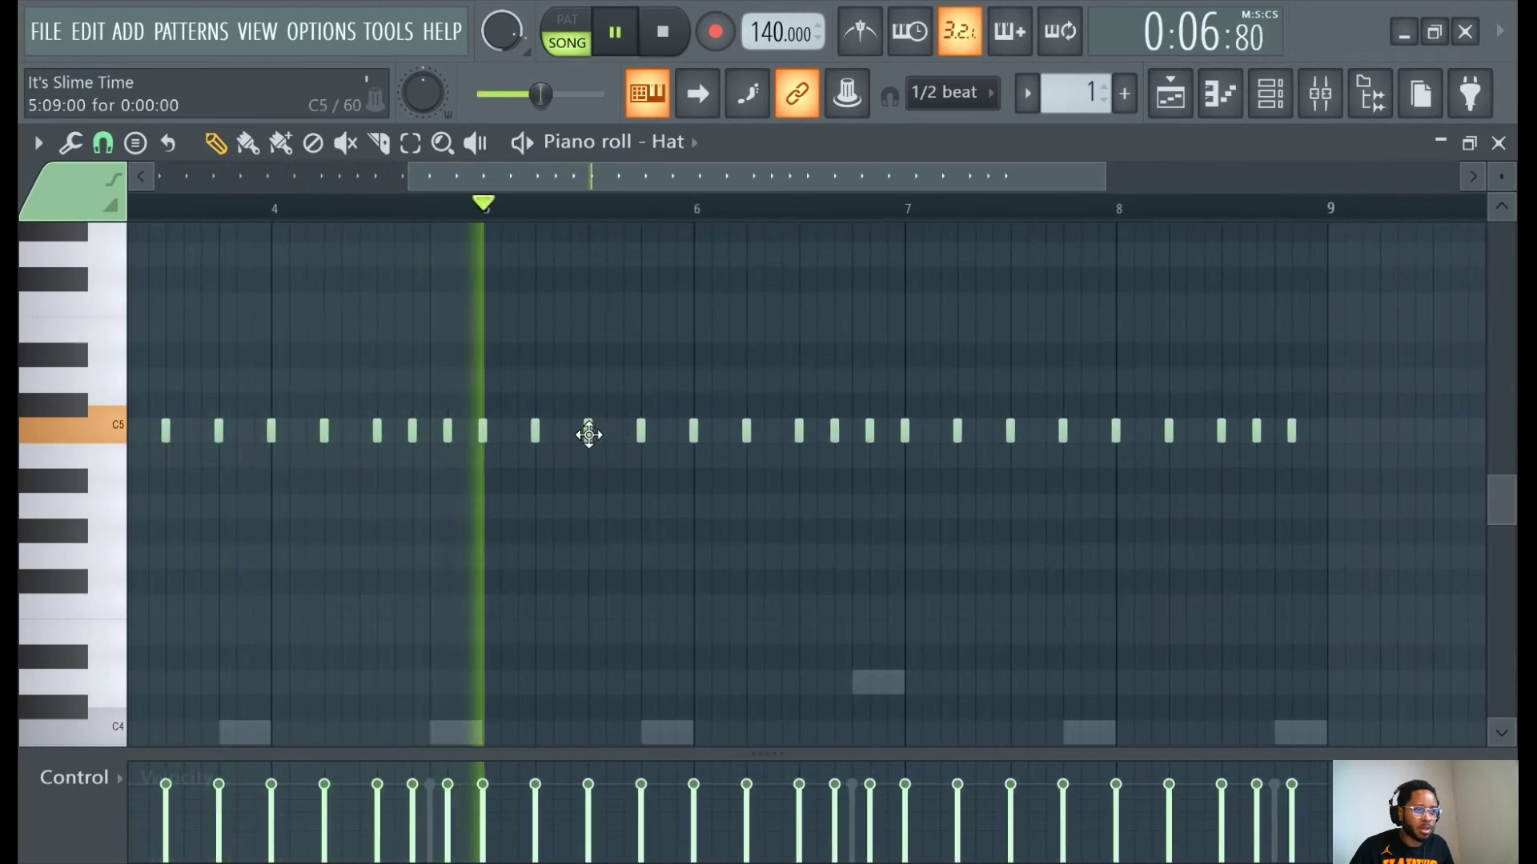
Add an extra hat hit in bar 8 and nudge two hat notes slightly later and earlier.
left_click(625, 432)
left_click_drag(641, 433, 657, 433)
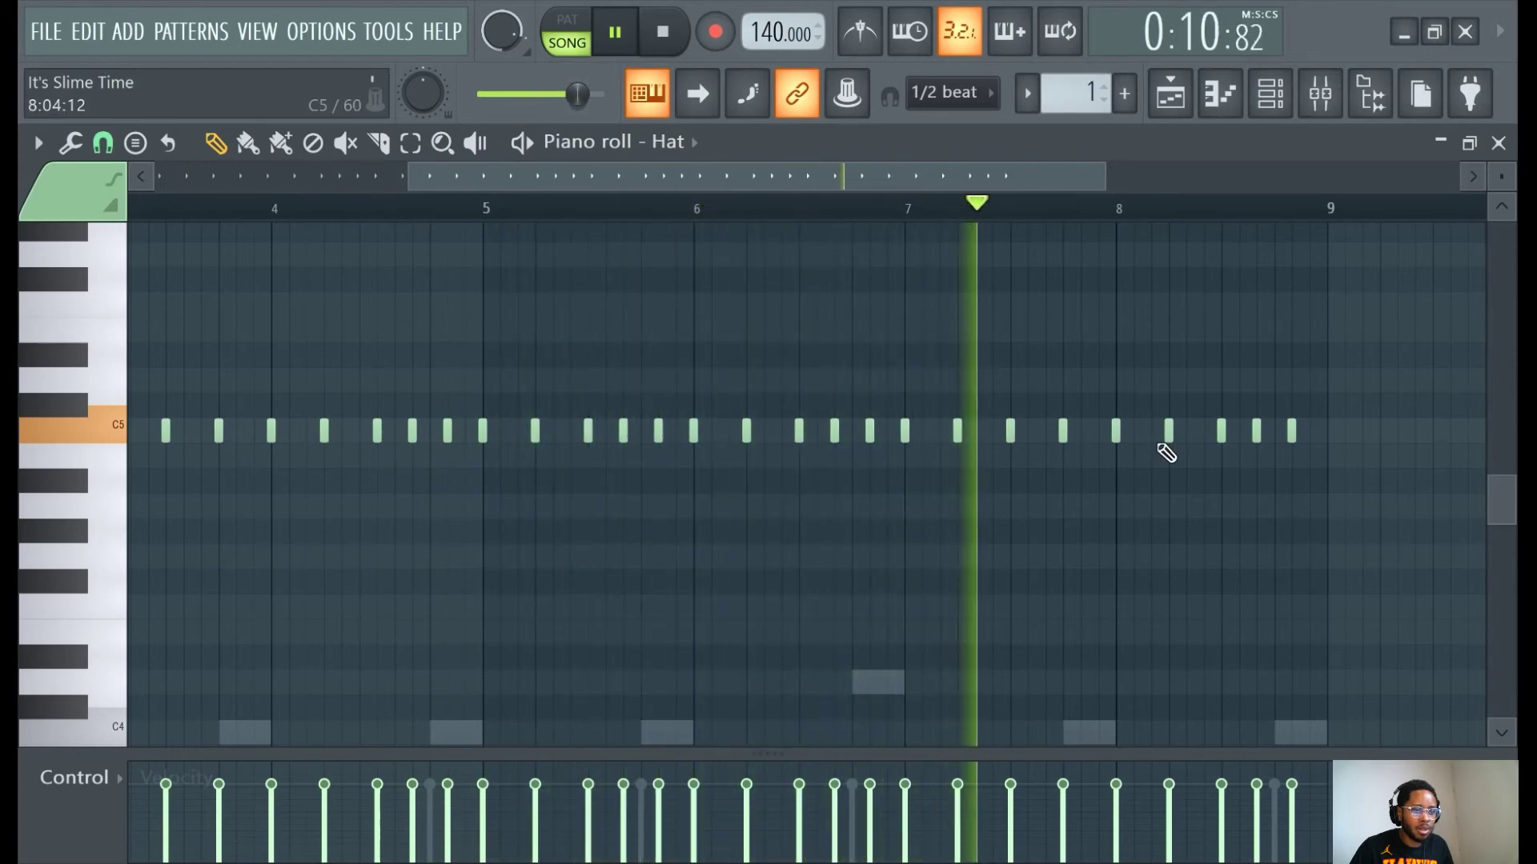
left_click_drag(1064, 431, 1050, 431)
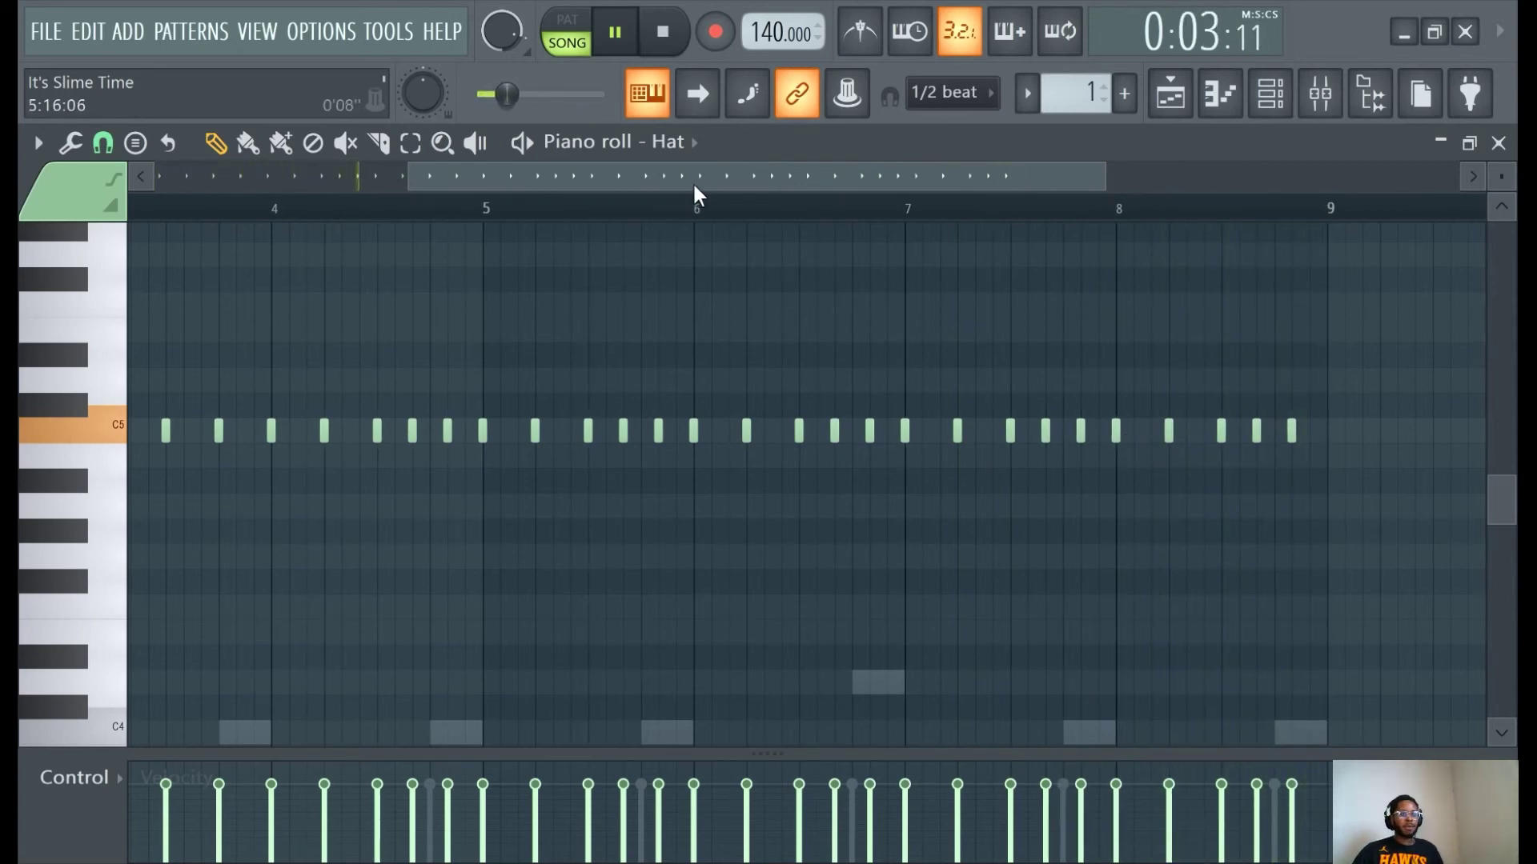
Check the channel list while keeping Hat selected, then stop playback at the song's start.
left_click(680, 142)
left_click(527, 176)
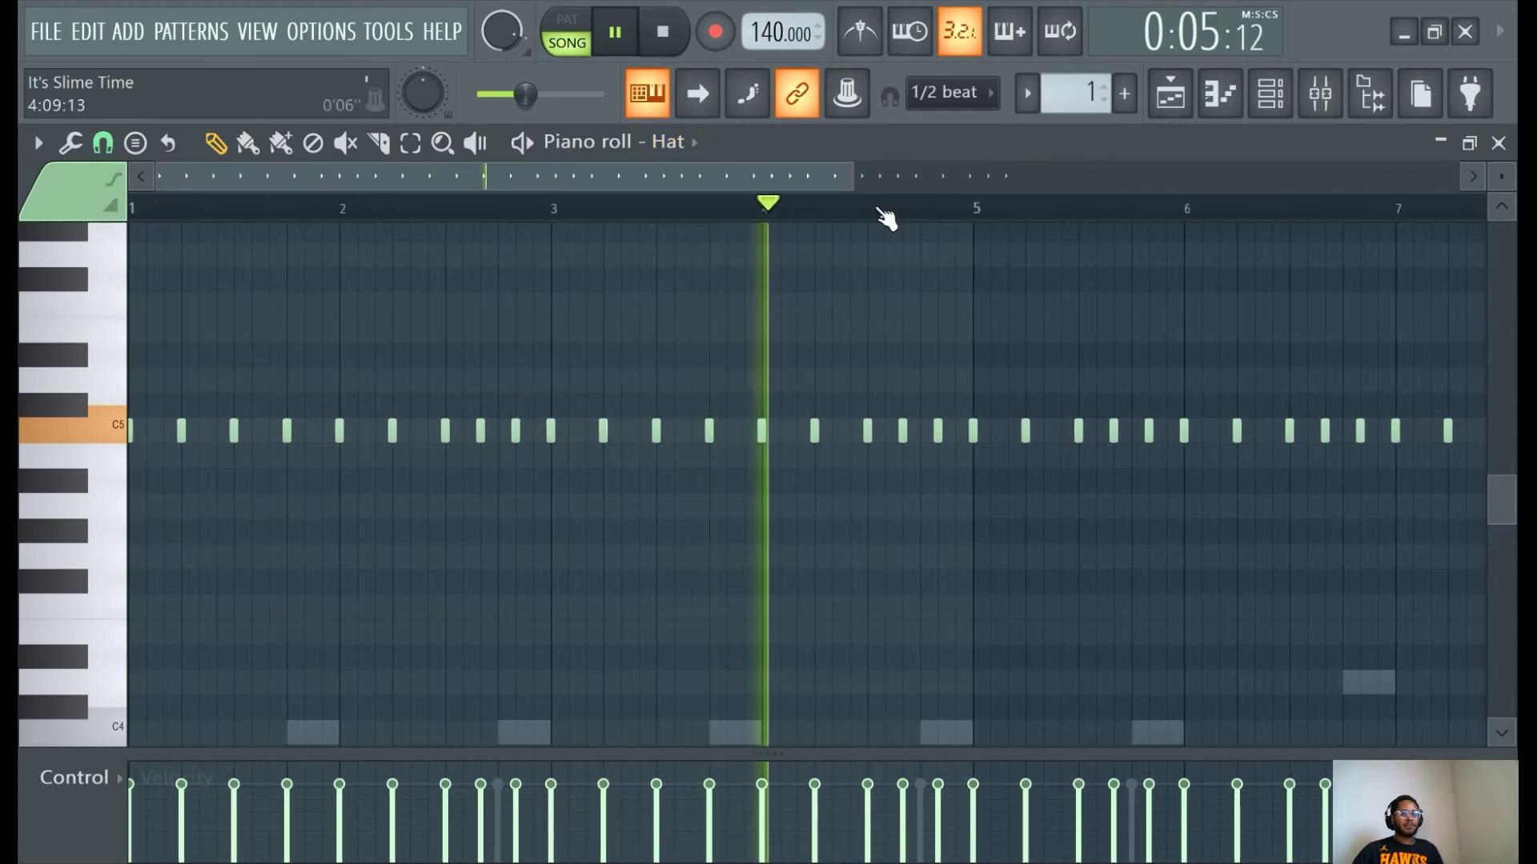
left_click_drag(854, 176, 1186, 176)
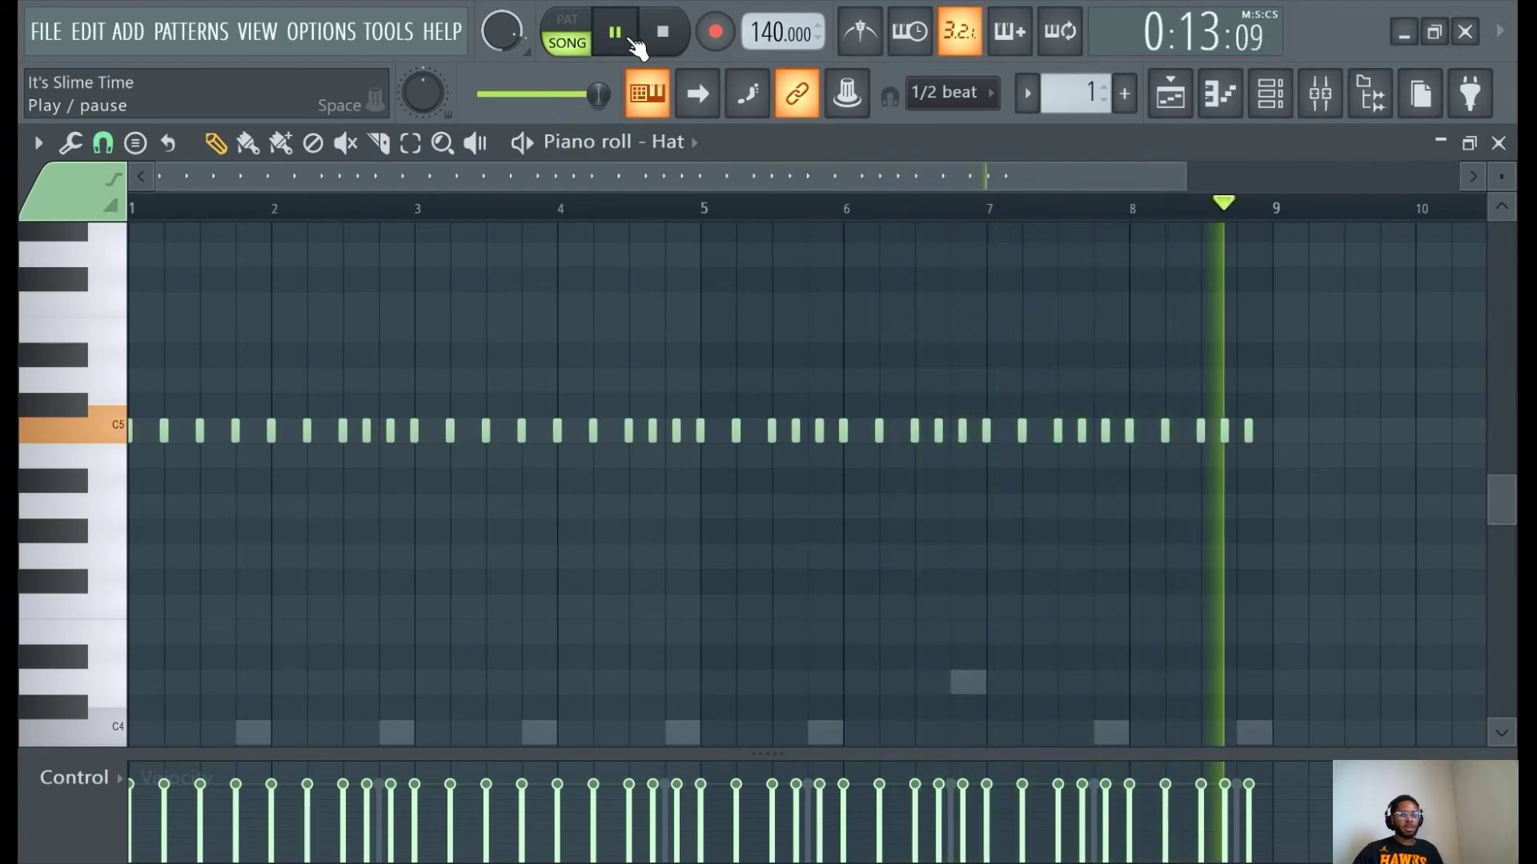
left_click(662, 32)
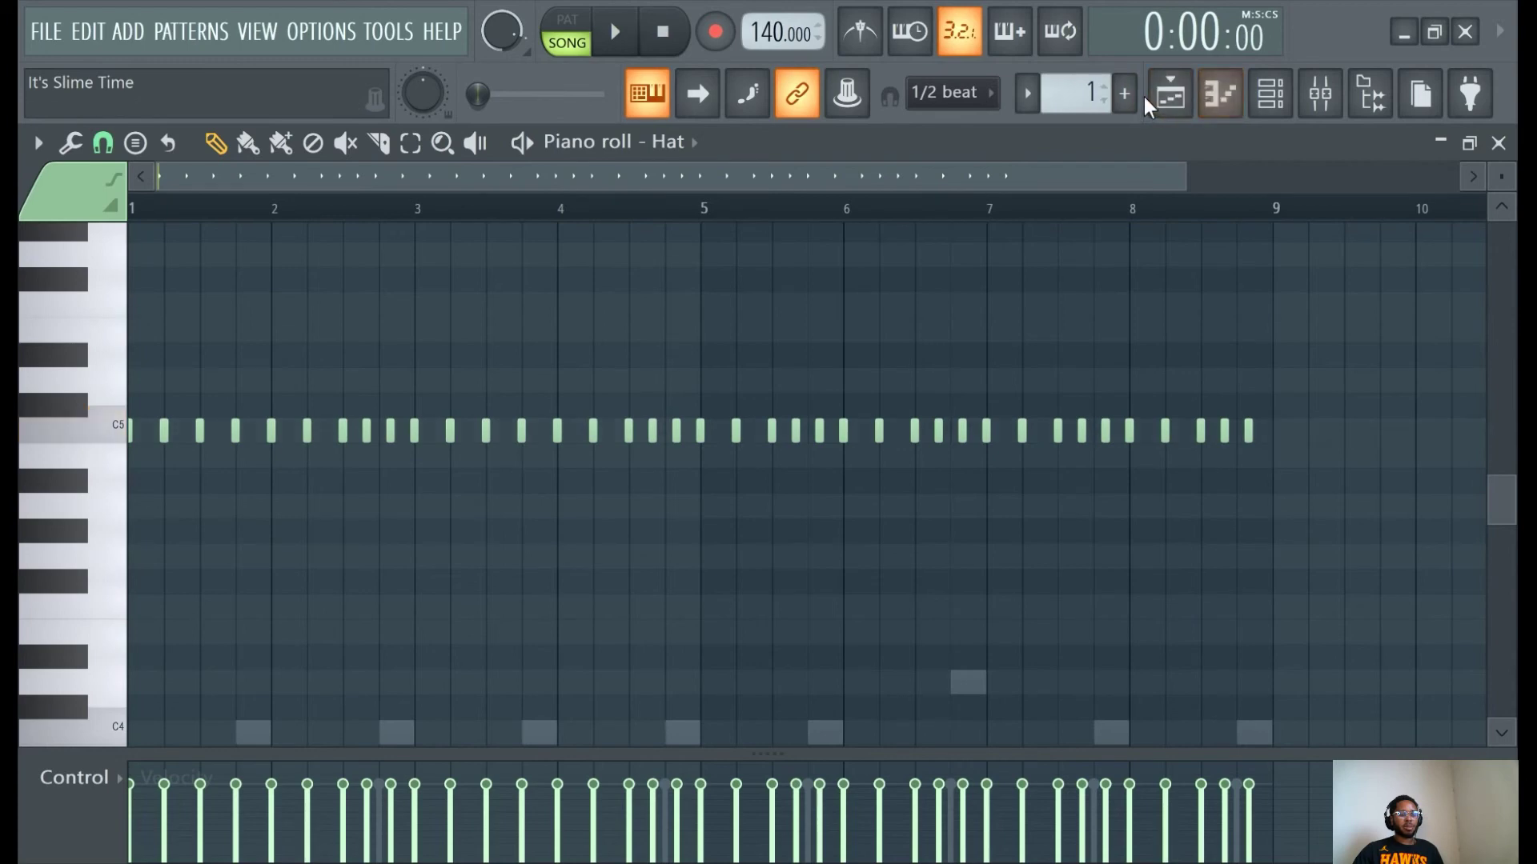
Show the playlist with Track 1's Pattern 1 clip spanning 8 bars, ending at bar 9.
left_click(1169, 95)
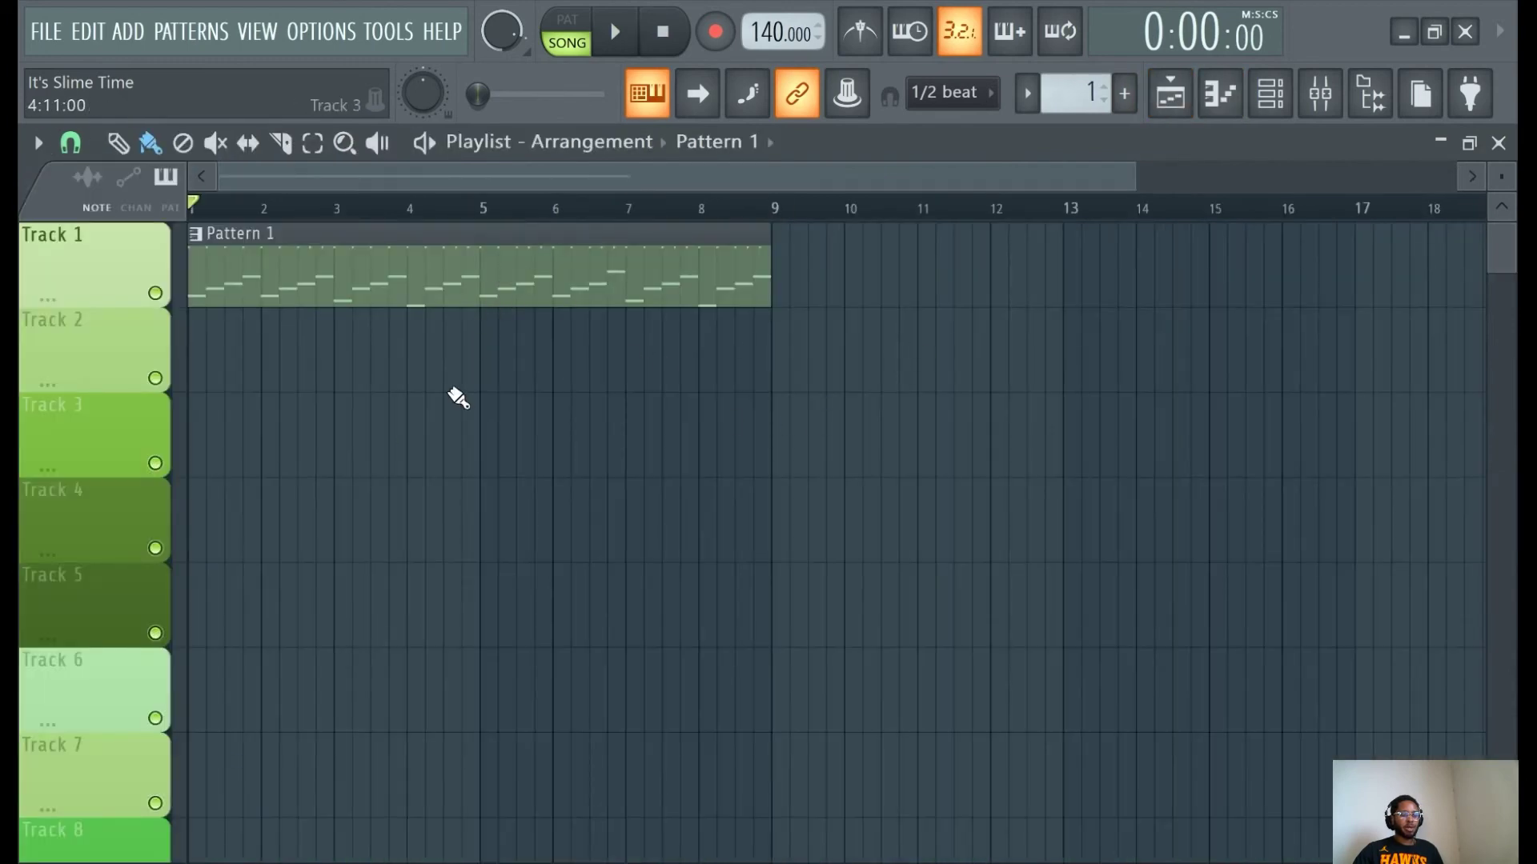
mouse_move(769, 273)
left_mouse_down()
mouse_move(461, 301)
mouse_move(814, 288)
mouse_move(768, 288)
left_mouse_up()
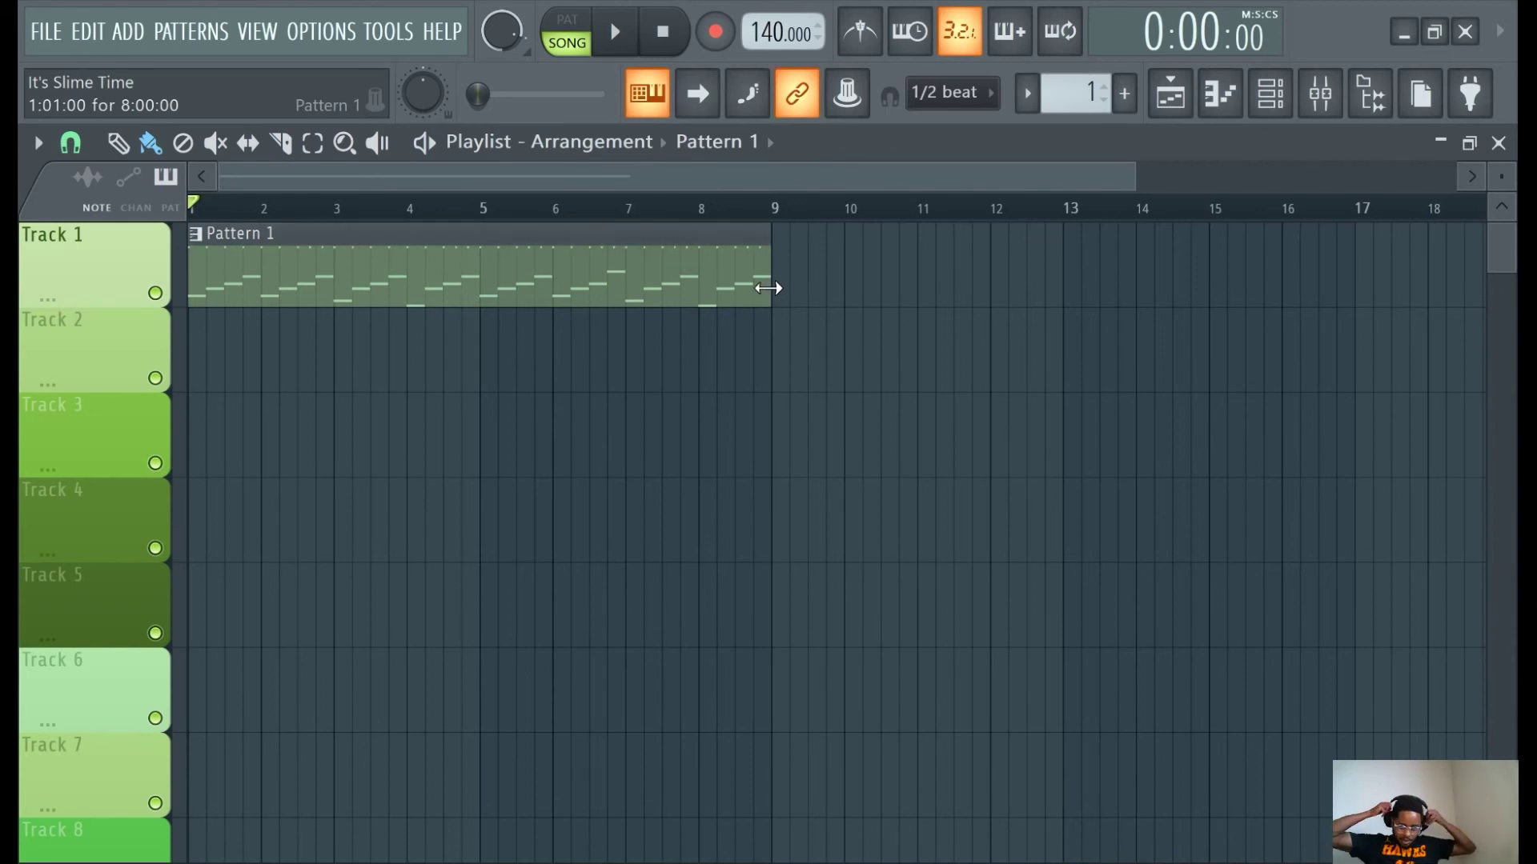